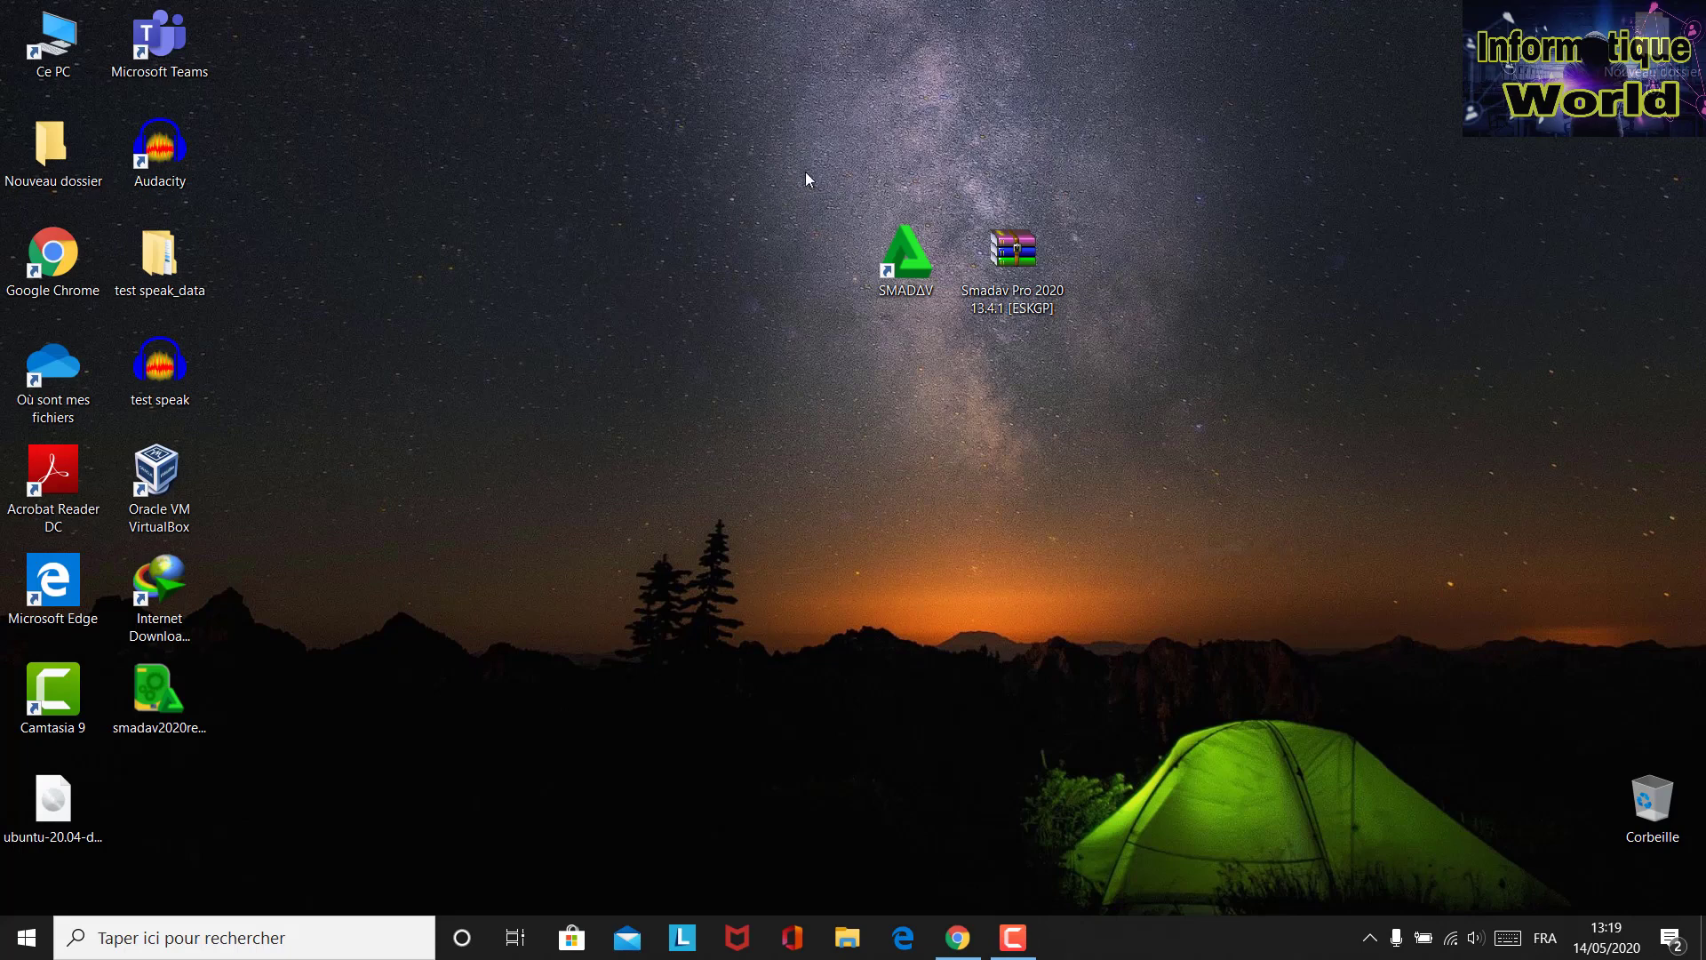
Launch Smadav from the desktop and dismiss the free-version information notice.
drag(807, 180, 1138, 350)
click(998, 355)
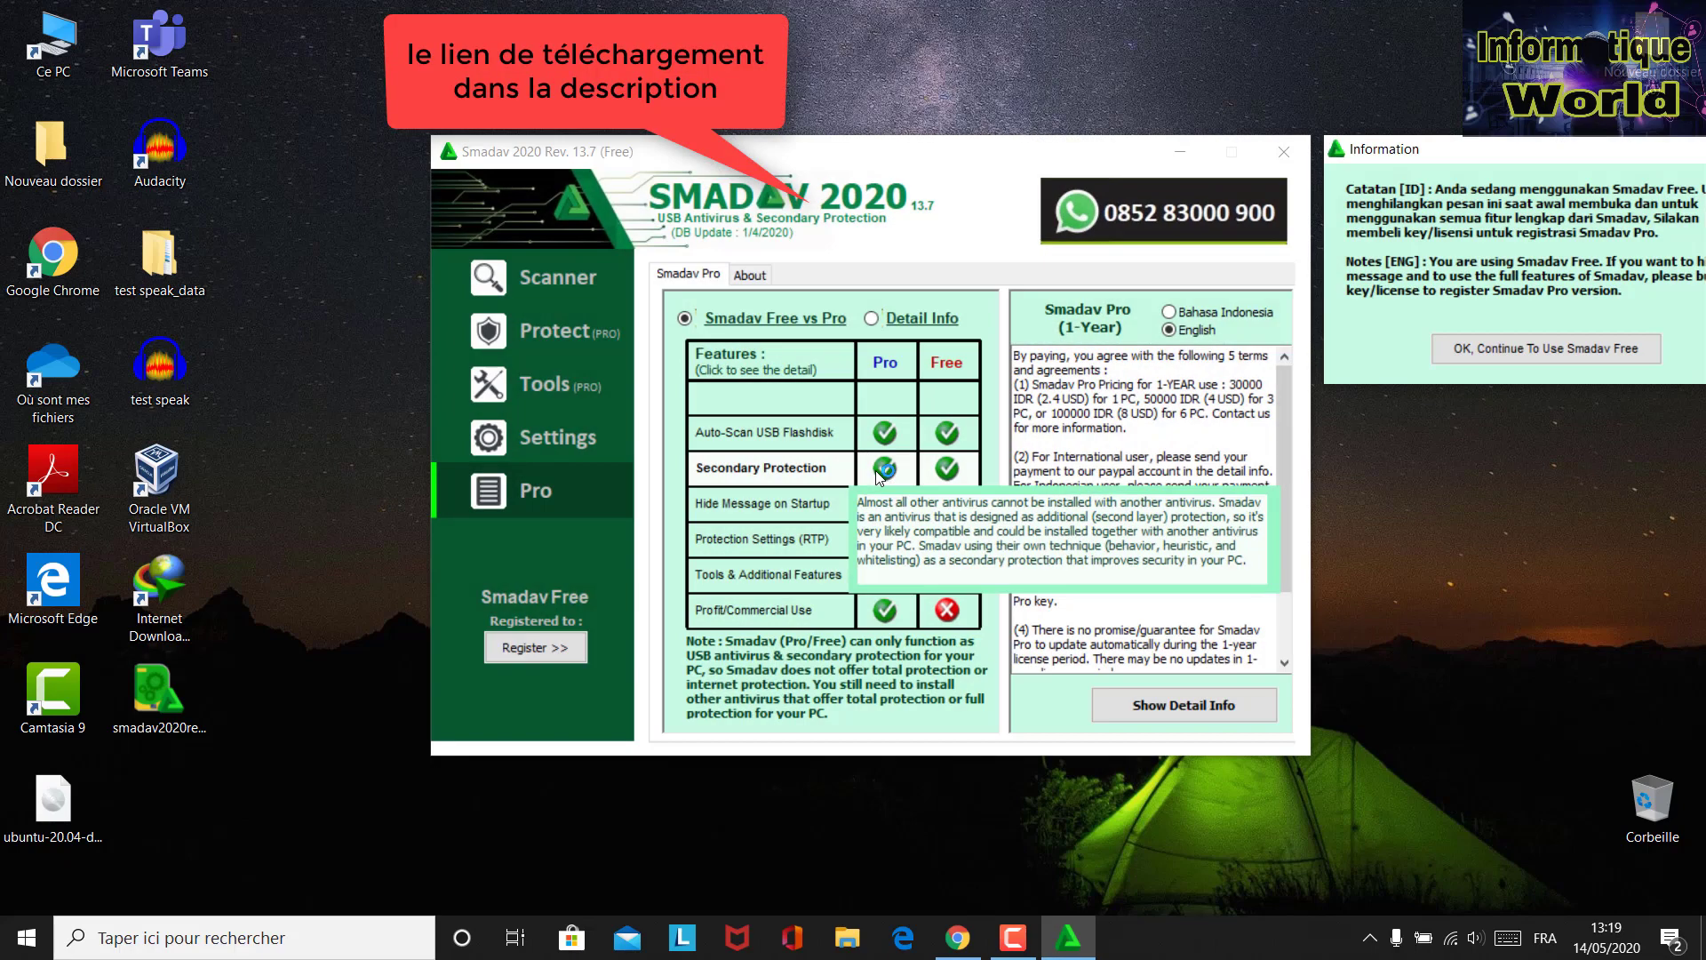
click(1513, 356)
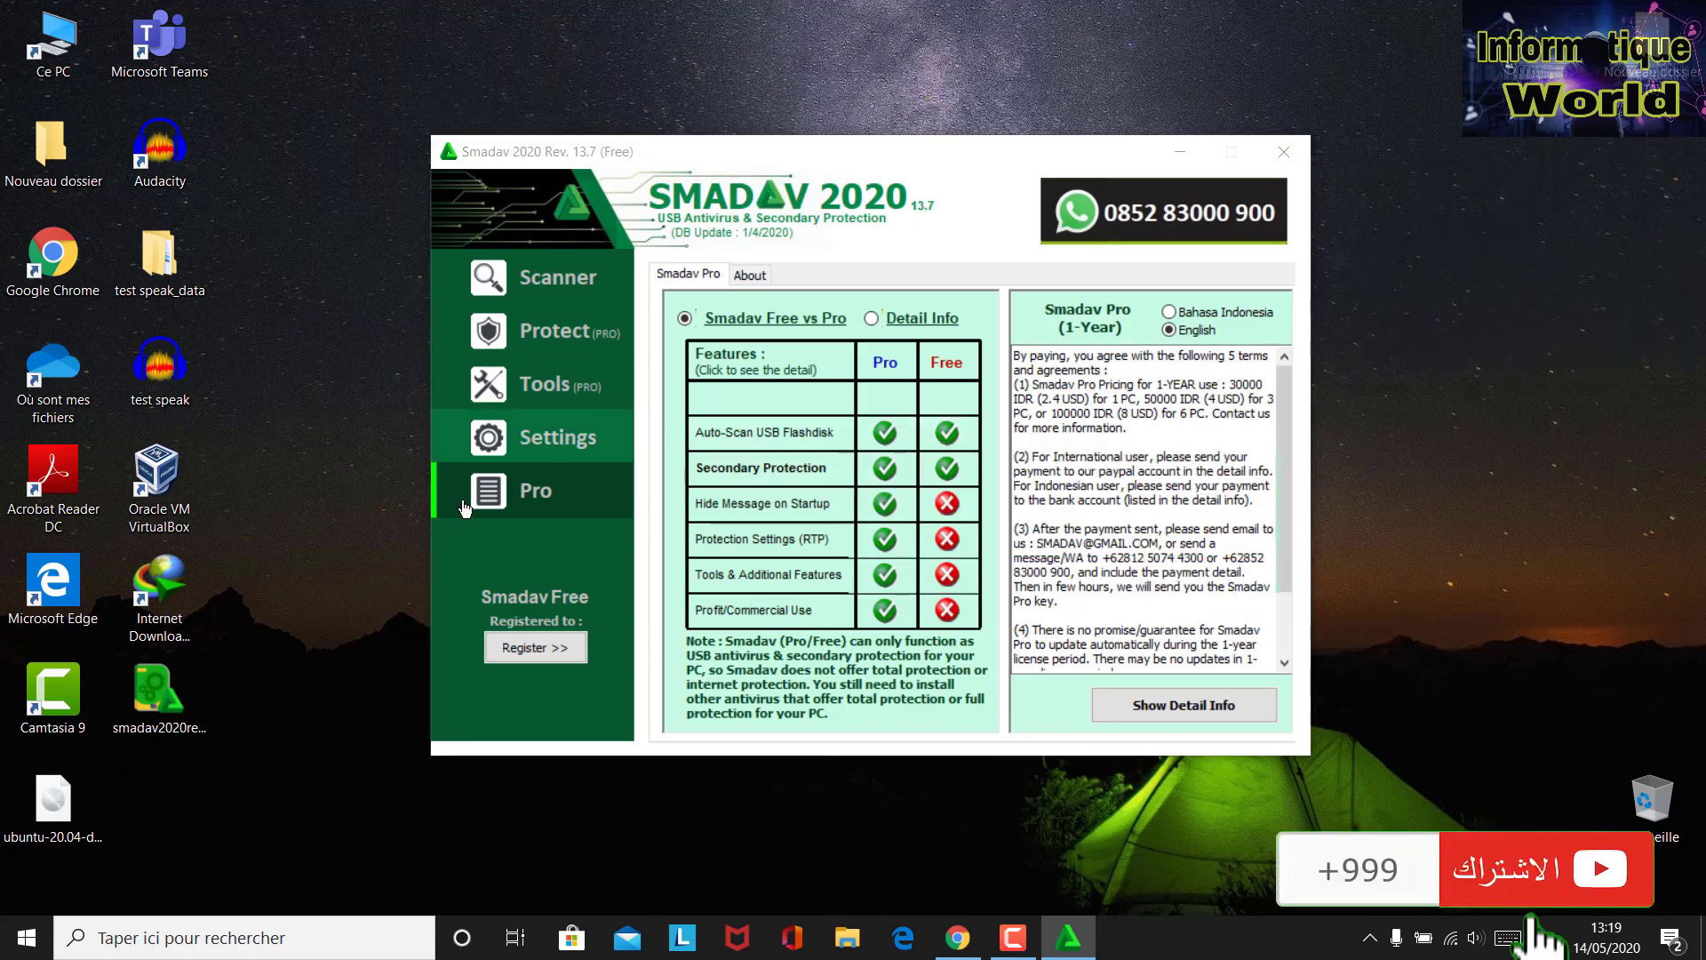
Examine the Scanner, Protect, Tools, Settings and Pro sections of Smadav, closing the free-version notices.
click(522, 293)
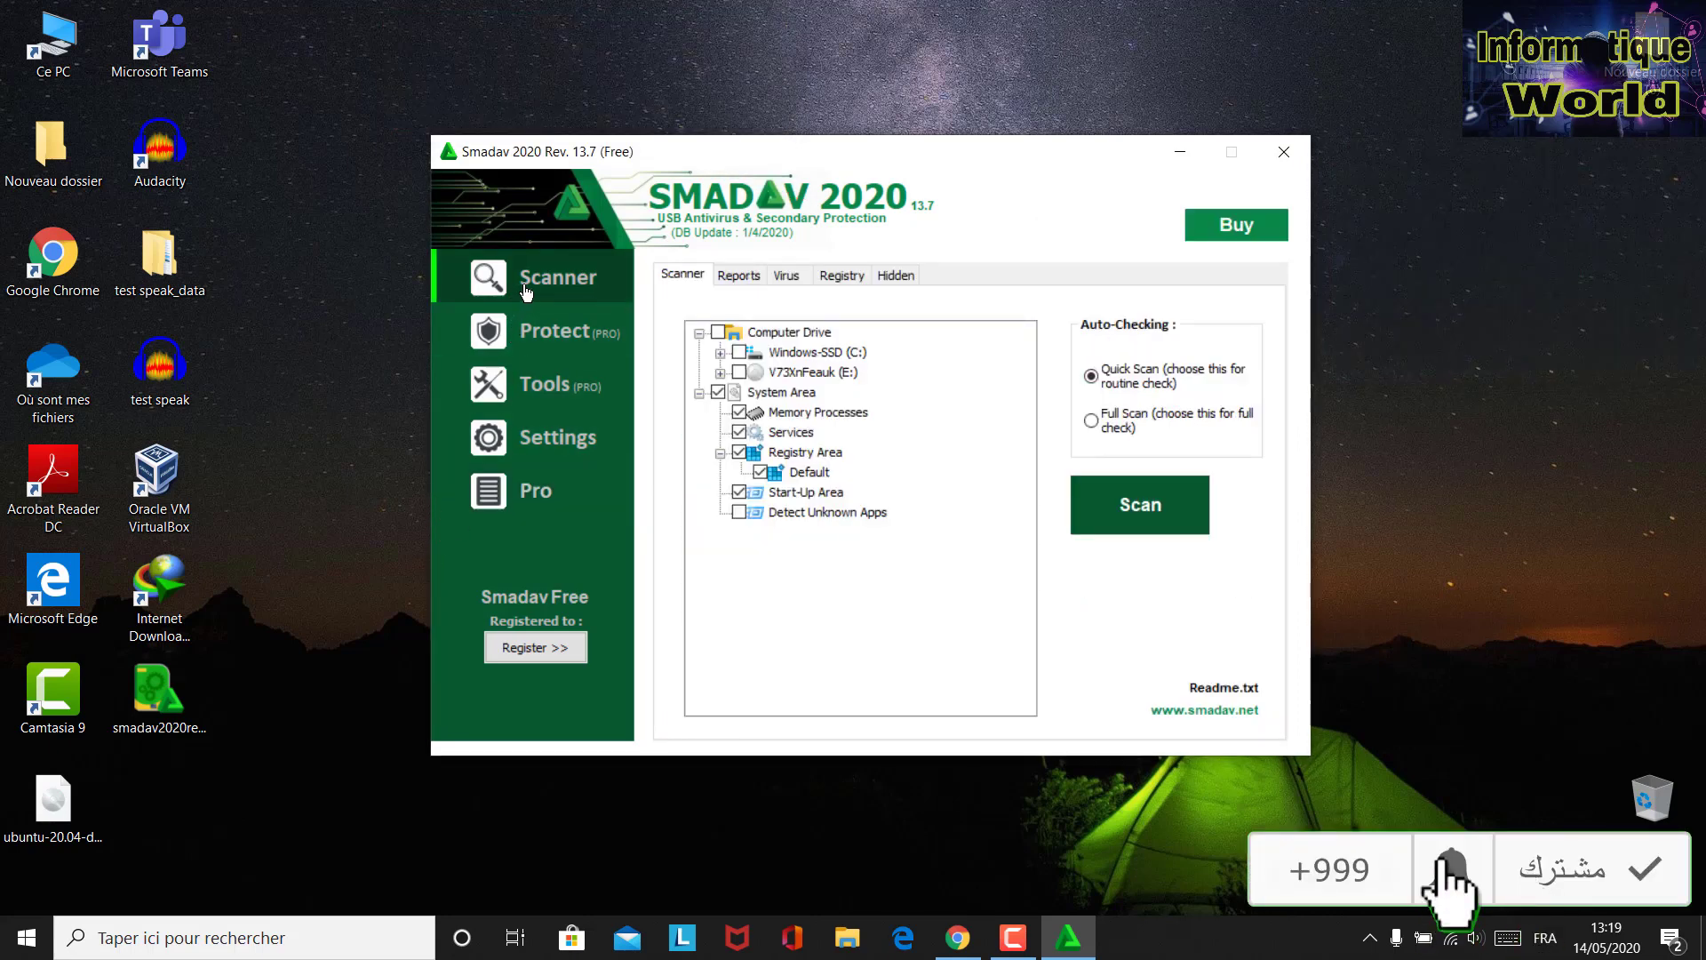
click(585, 337)
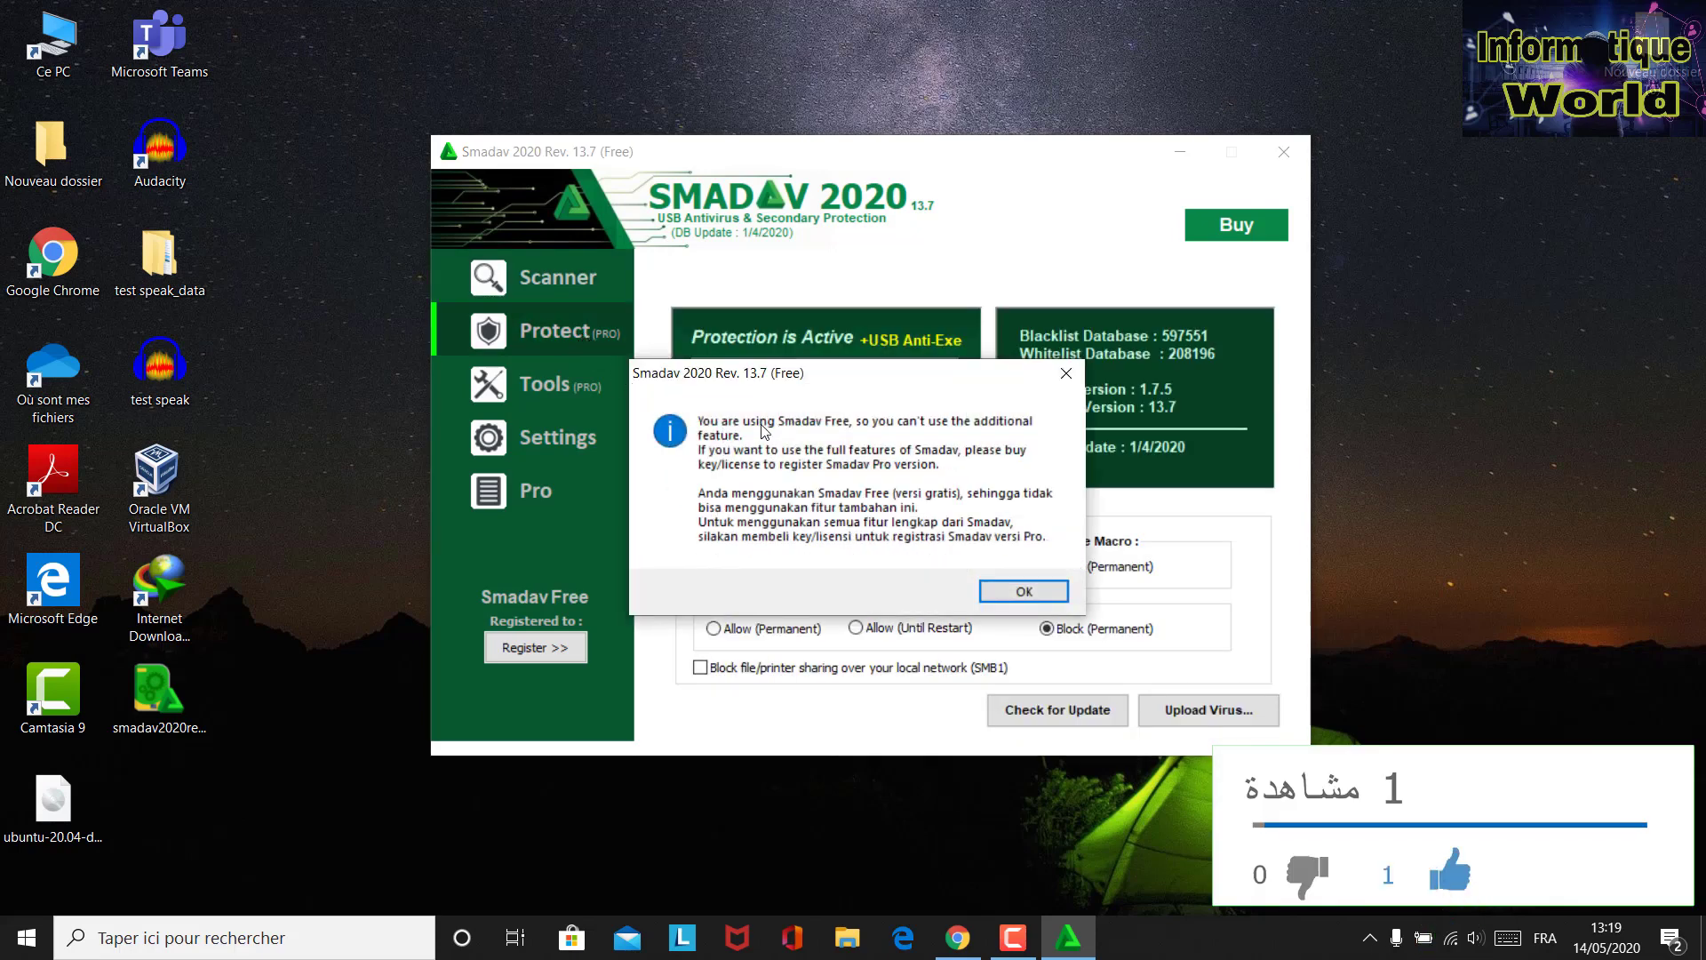
click(1066, 375)
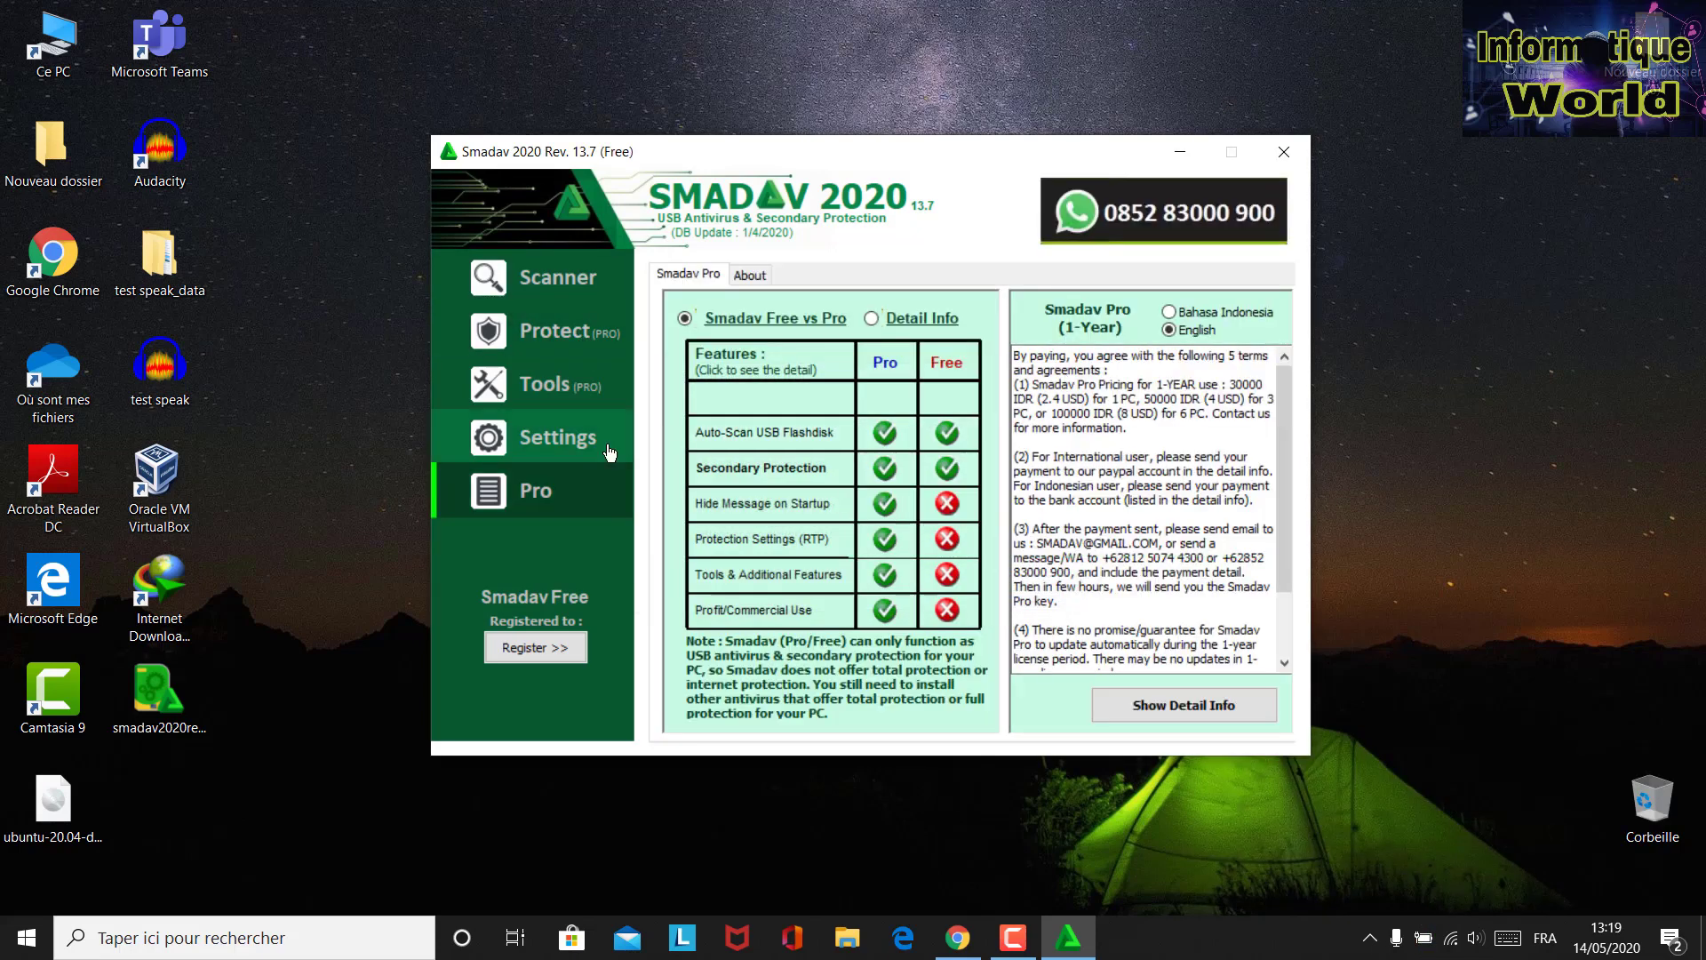
click(564, 445)
click(565, 487)
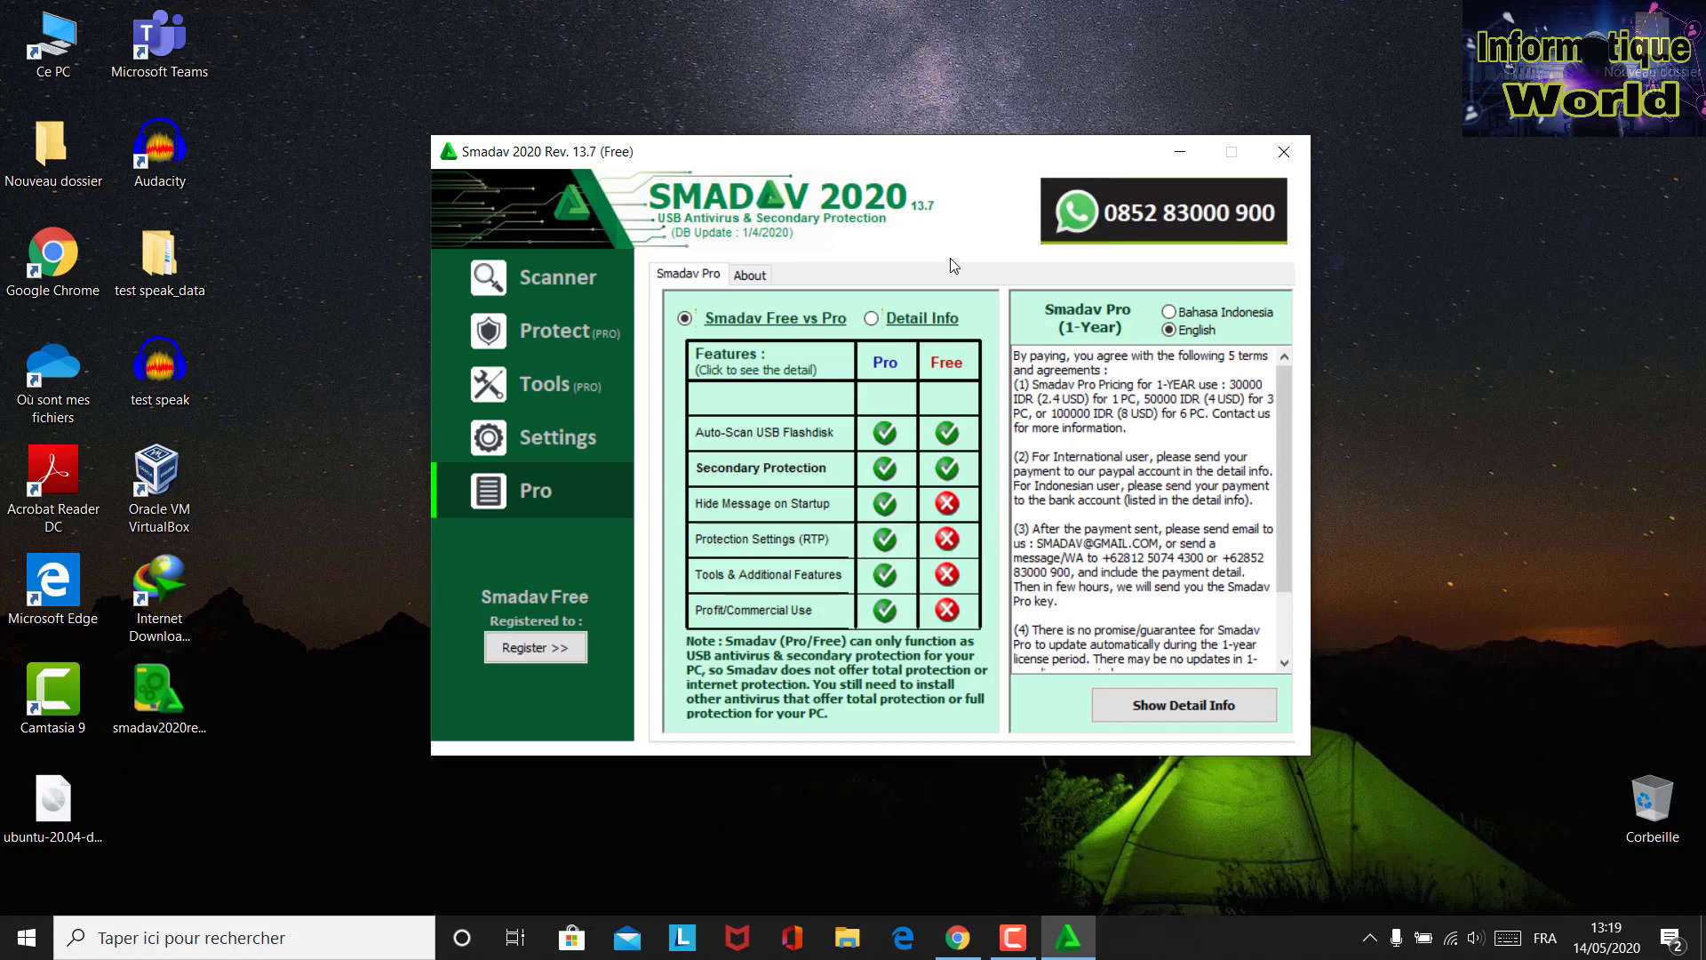
click(560, 648)
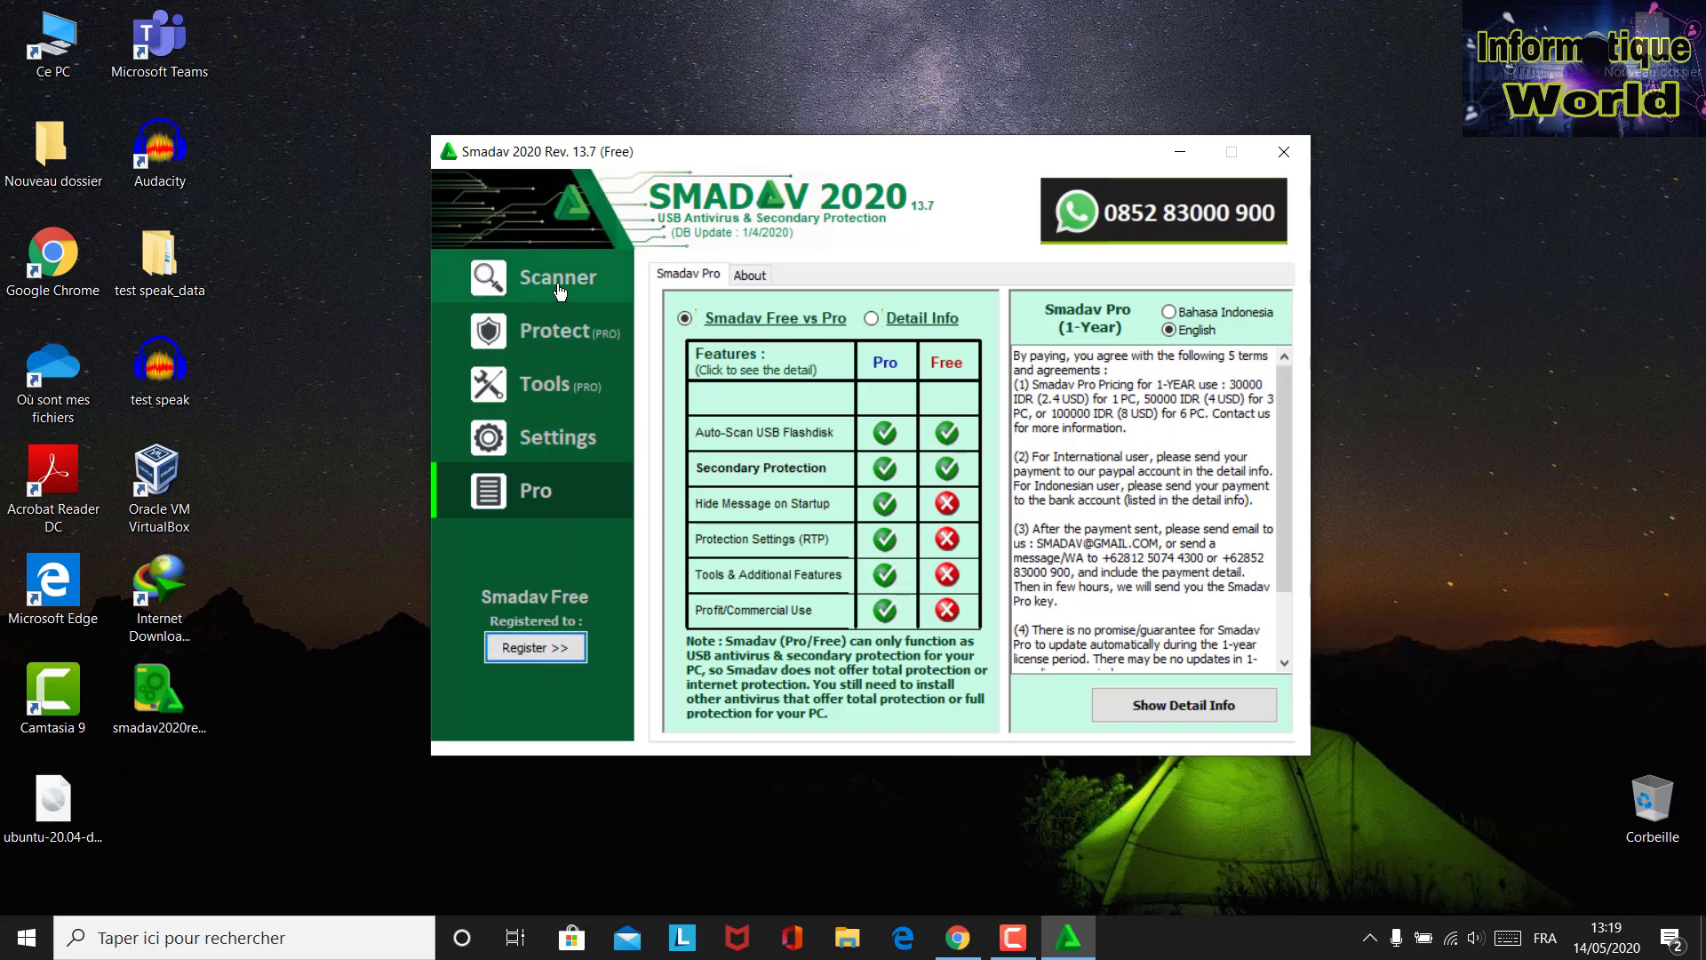
click(559, 285)
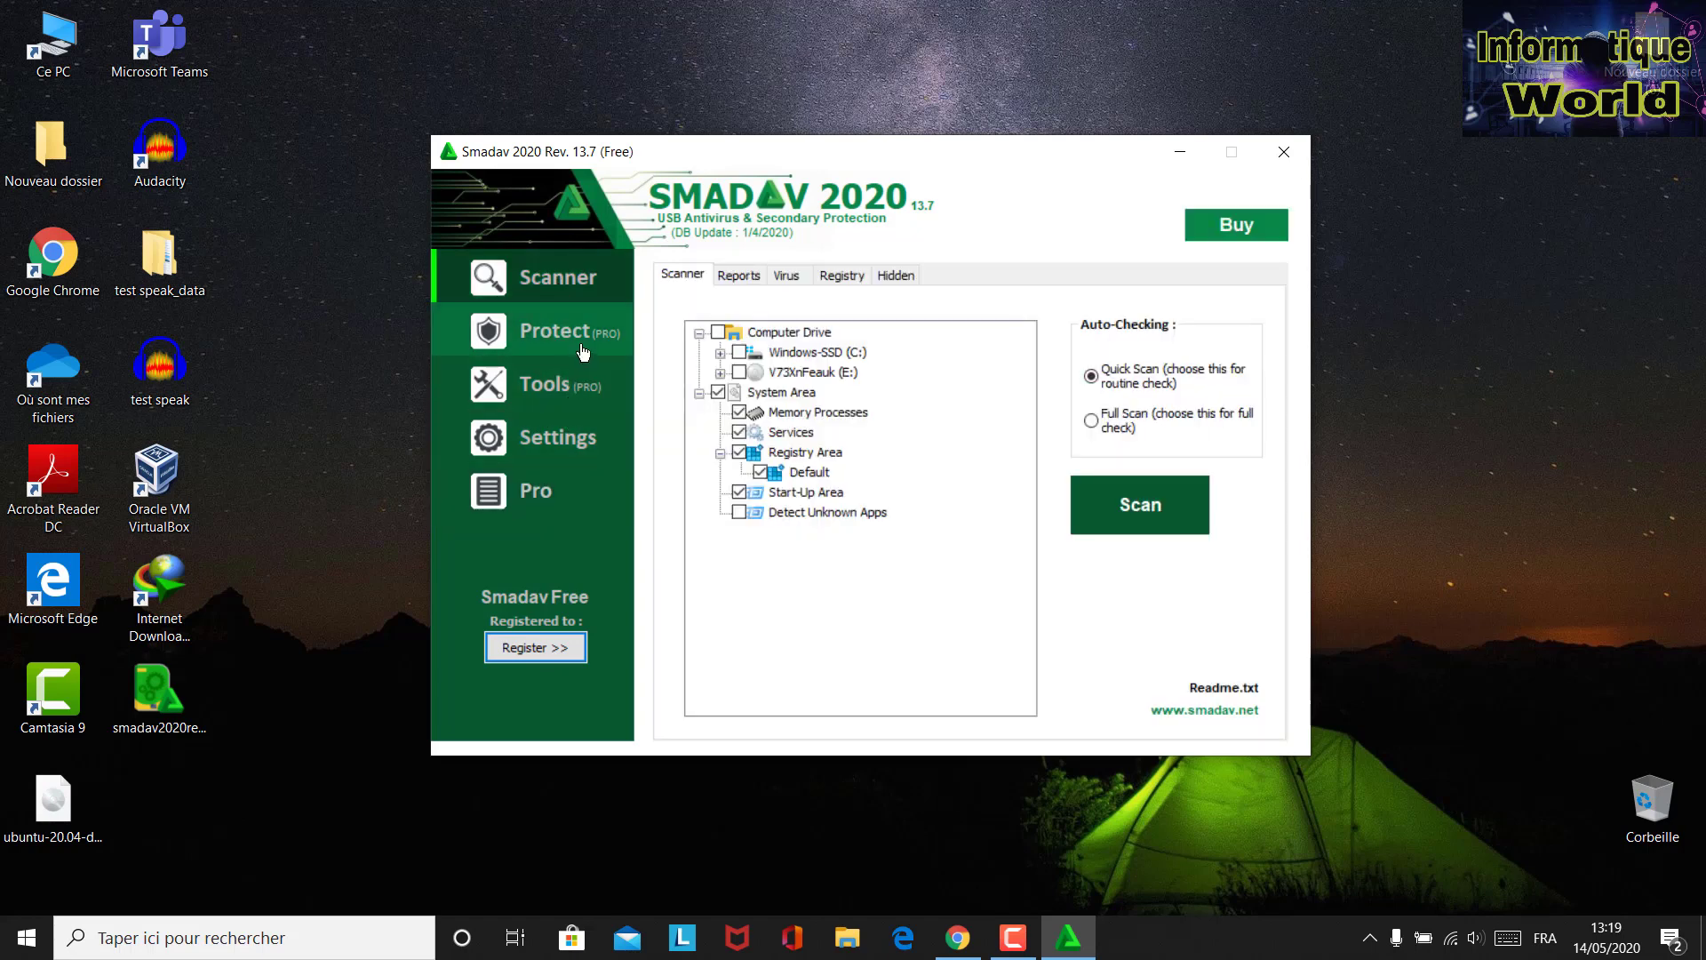
click(582, 353)
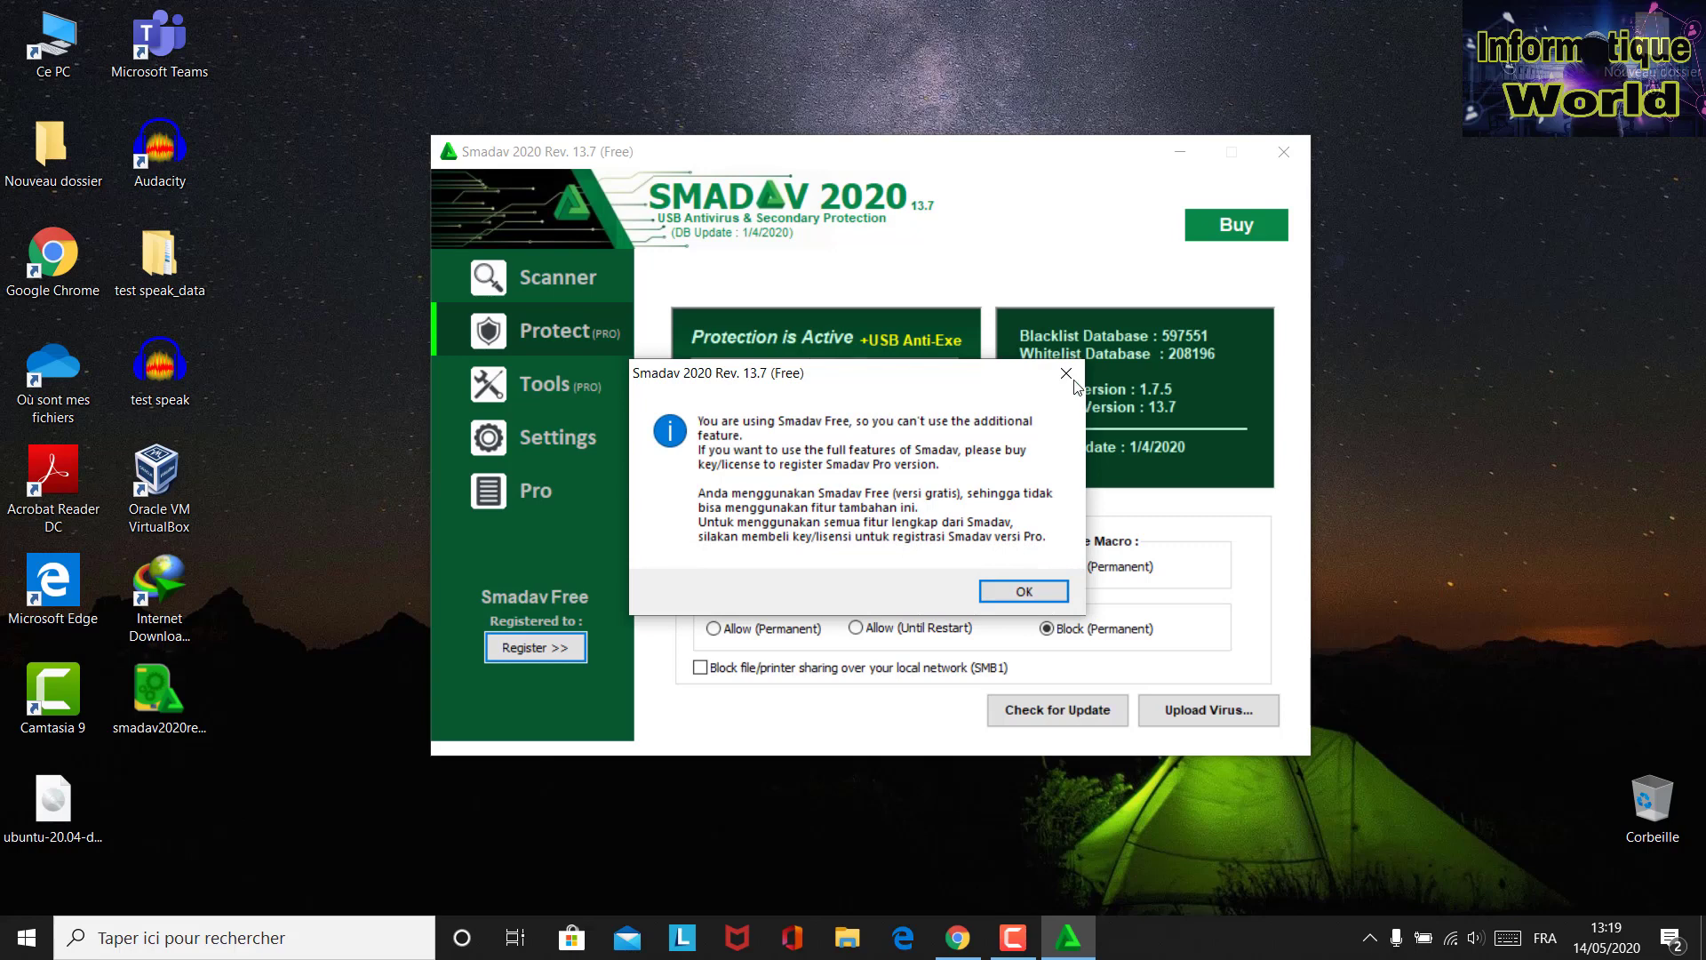
click(1073, 380)
click(590, 391)
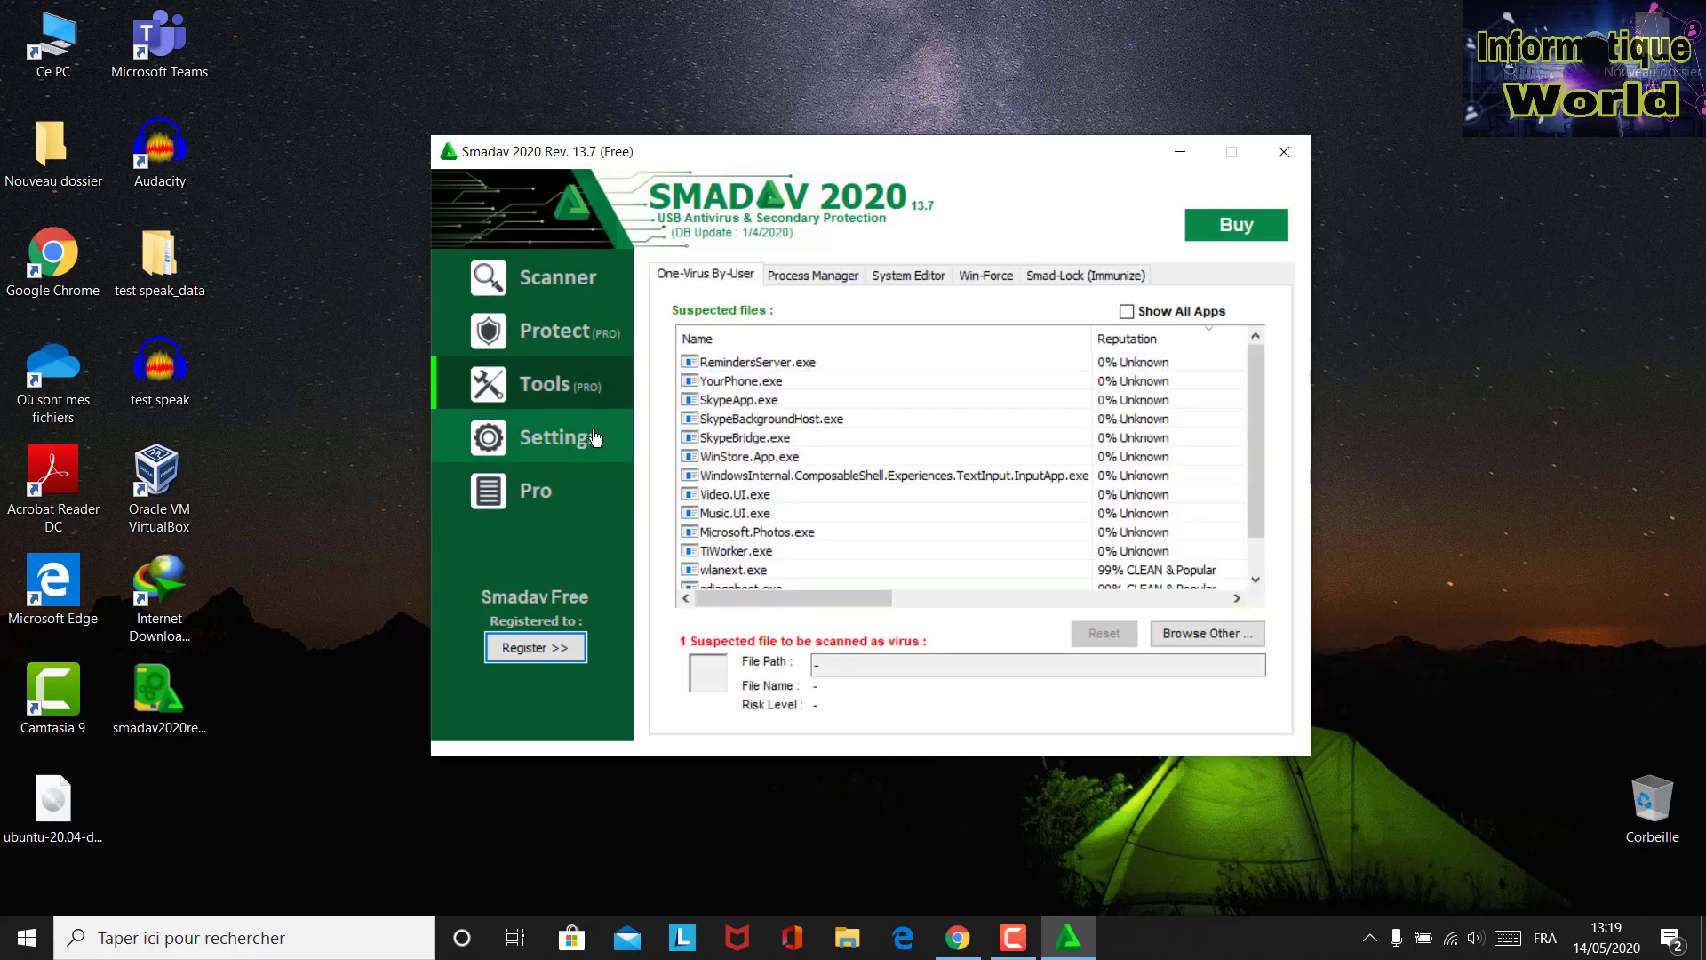
click(595, 451)
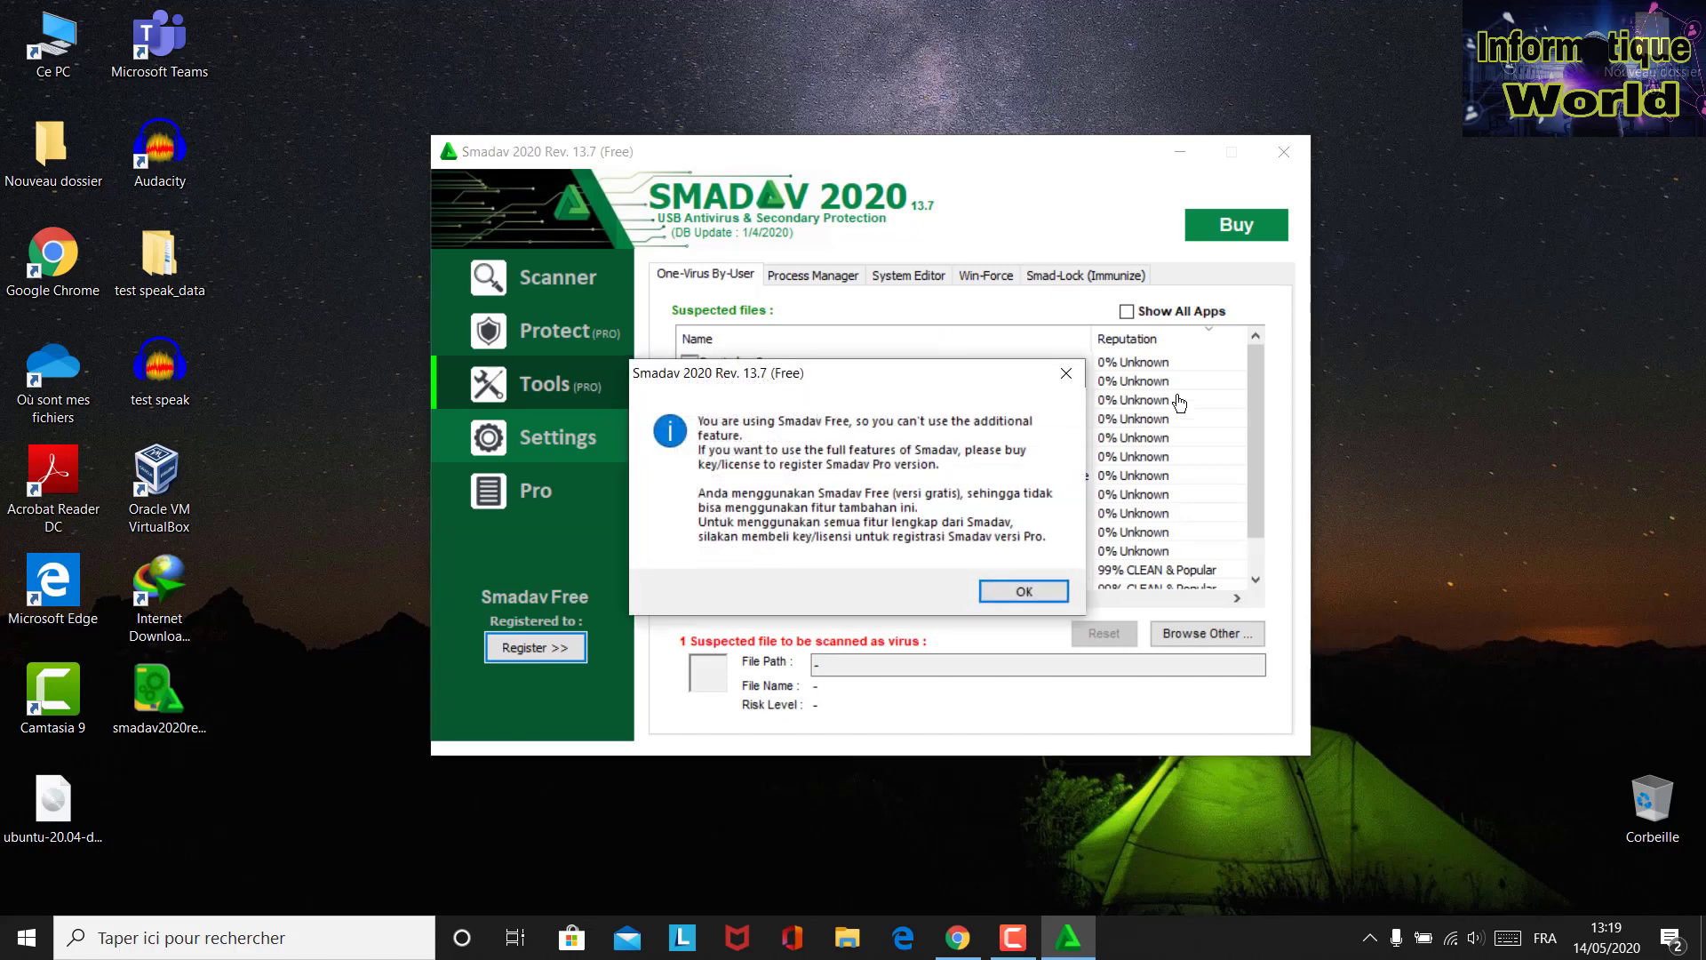
click(1065, 385)
Open Smadav's general settings with the Pro registration fields and move the window lower on the desktop.
click(548, 453)
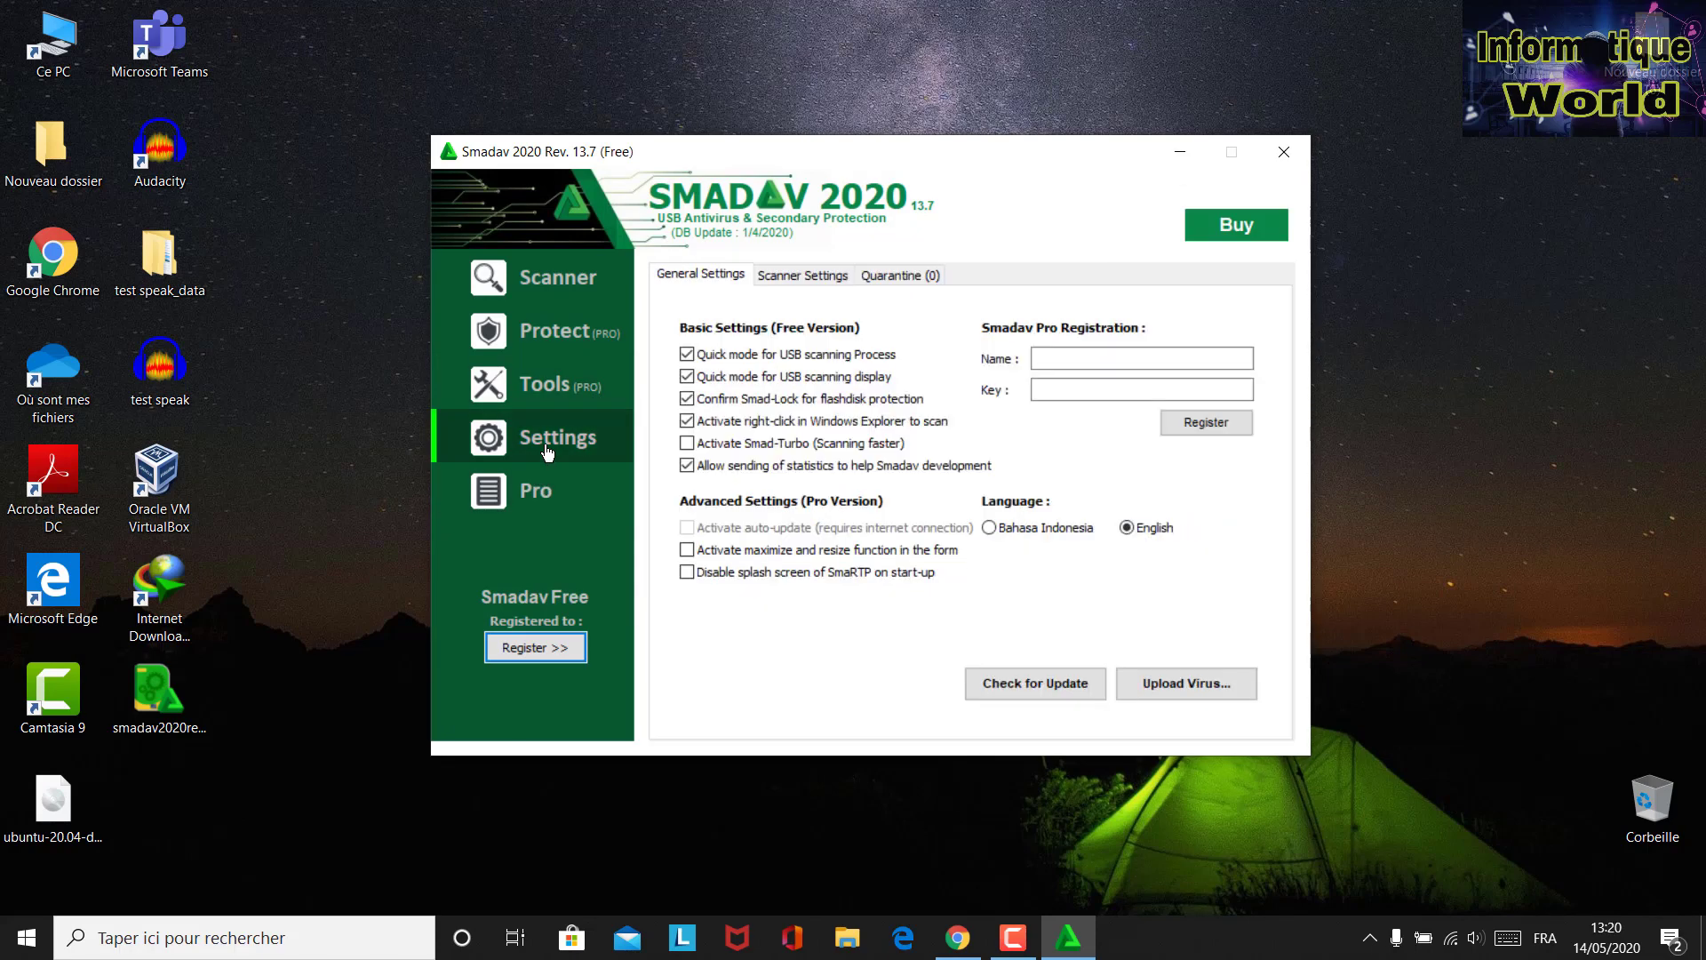
click(1104, 388)
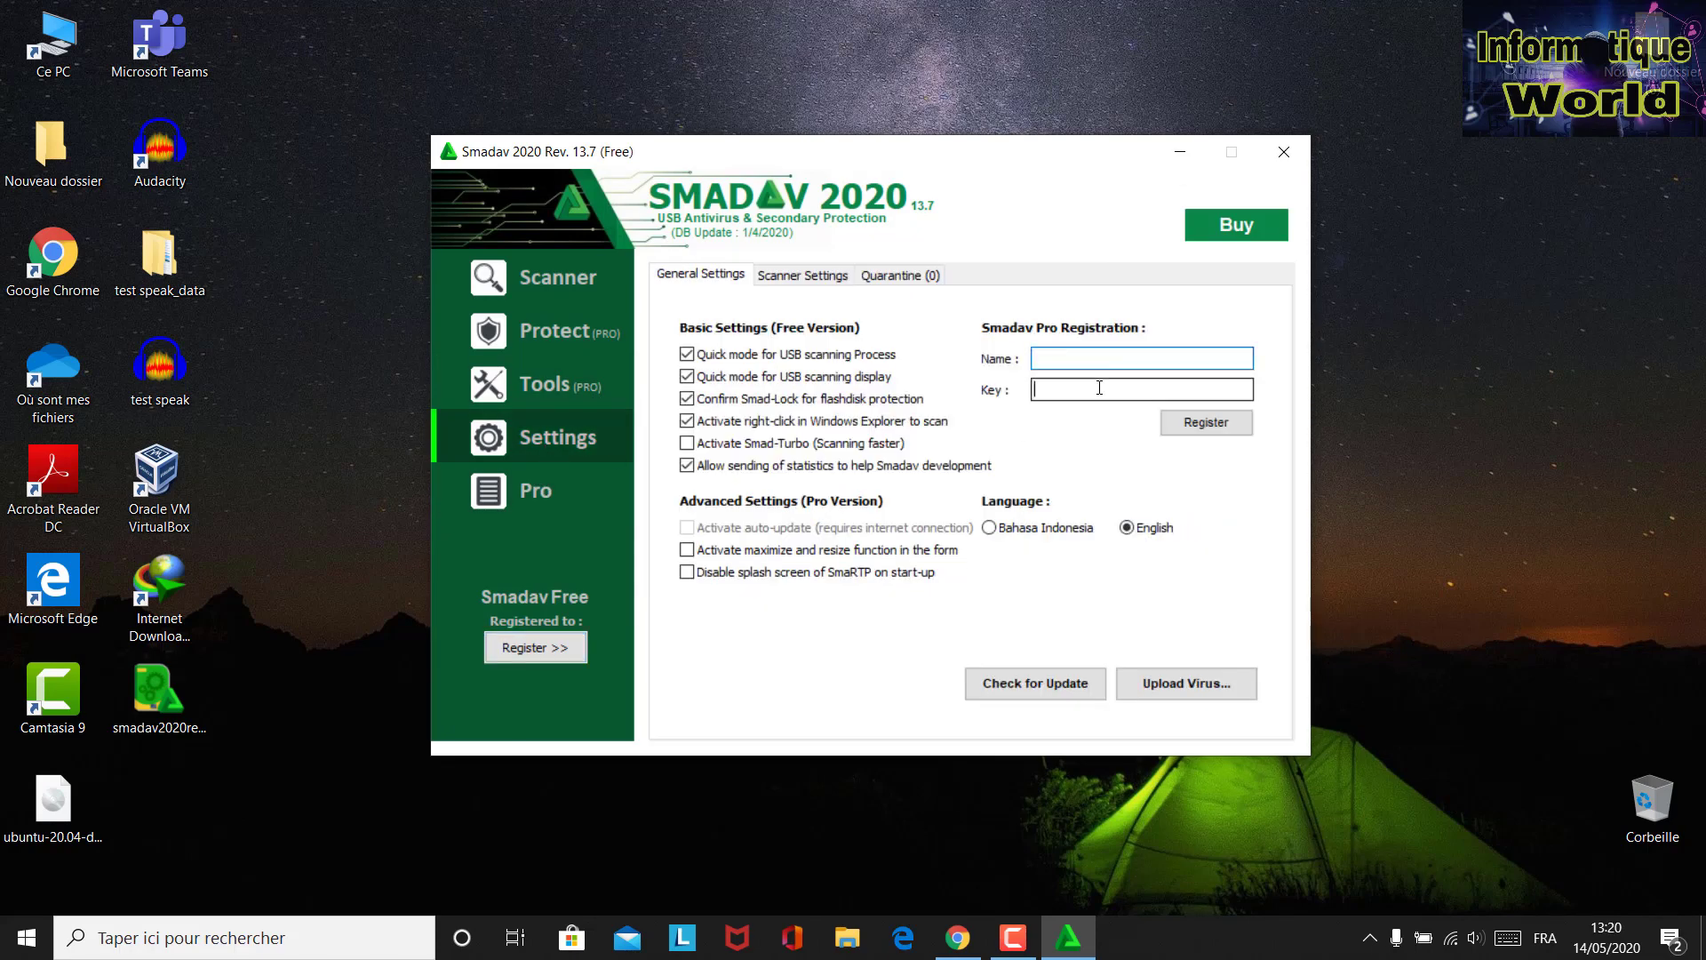
drag(1136, 160, 1225, 233)
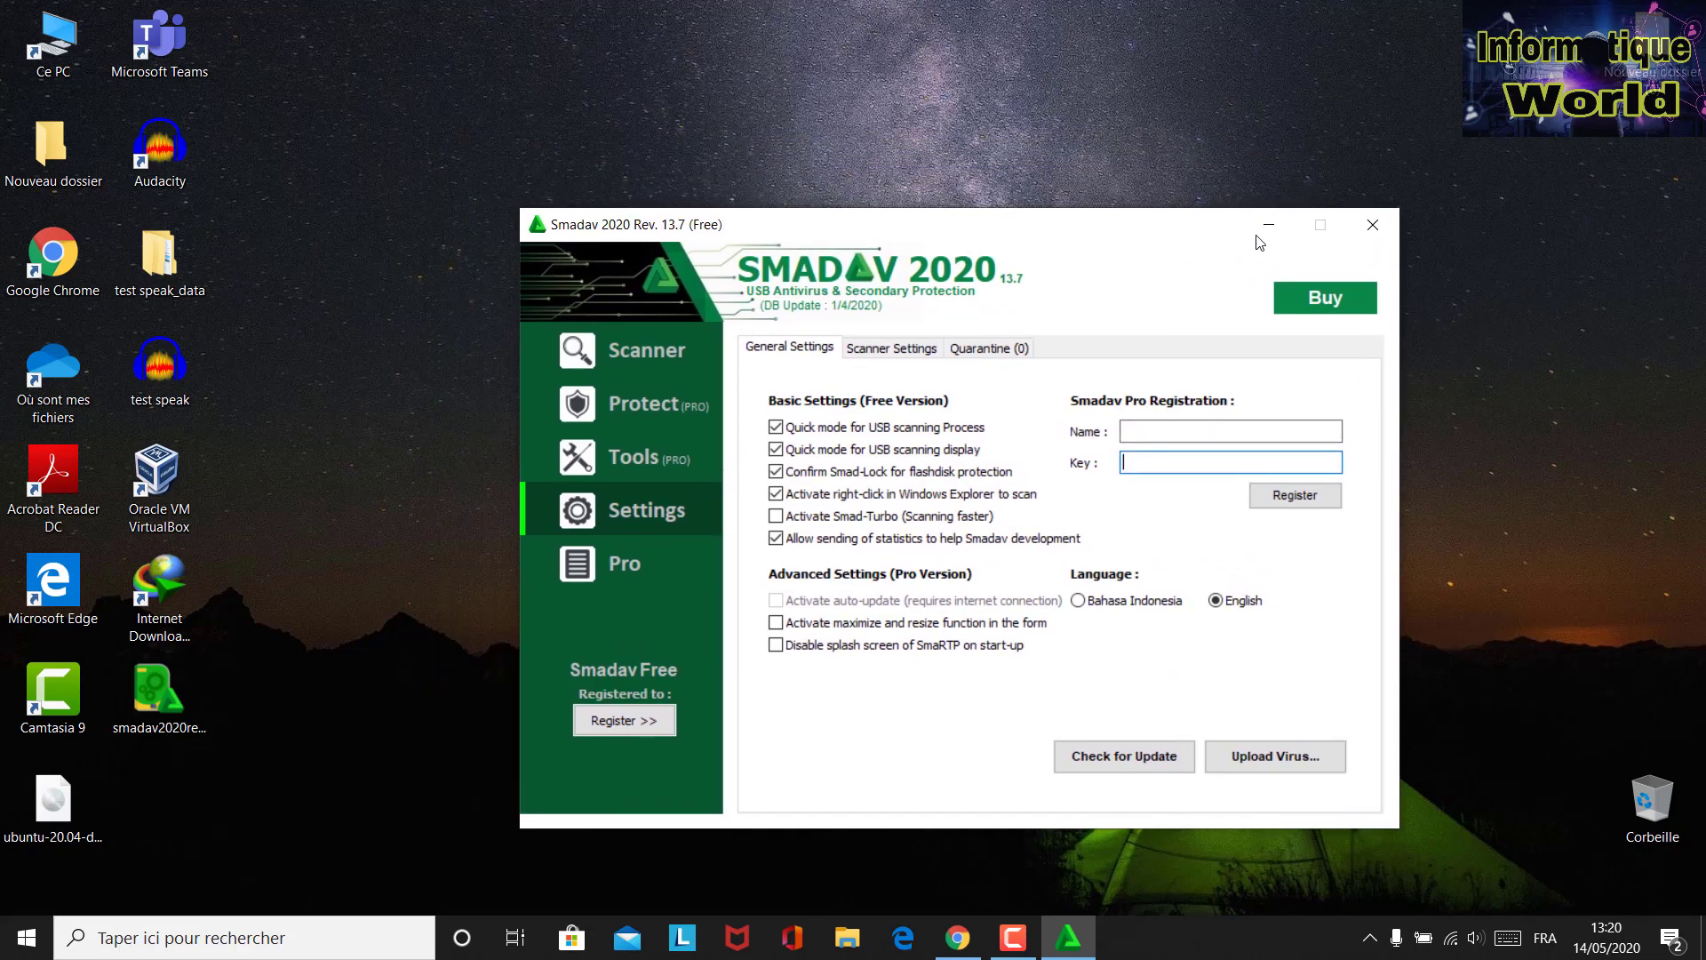
Extract key.txt from the Smadav Pro 2020 13.4.1 archive to the desktop and place it below the SMADAV shortcut.
key(super+d)
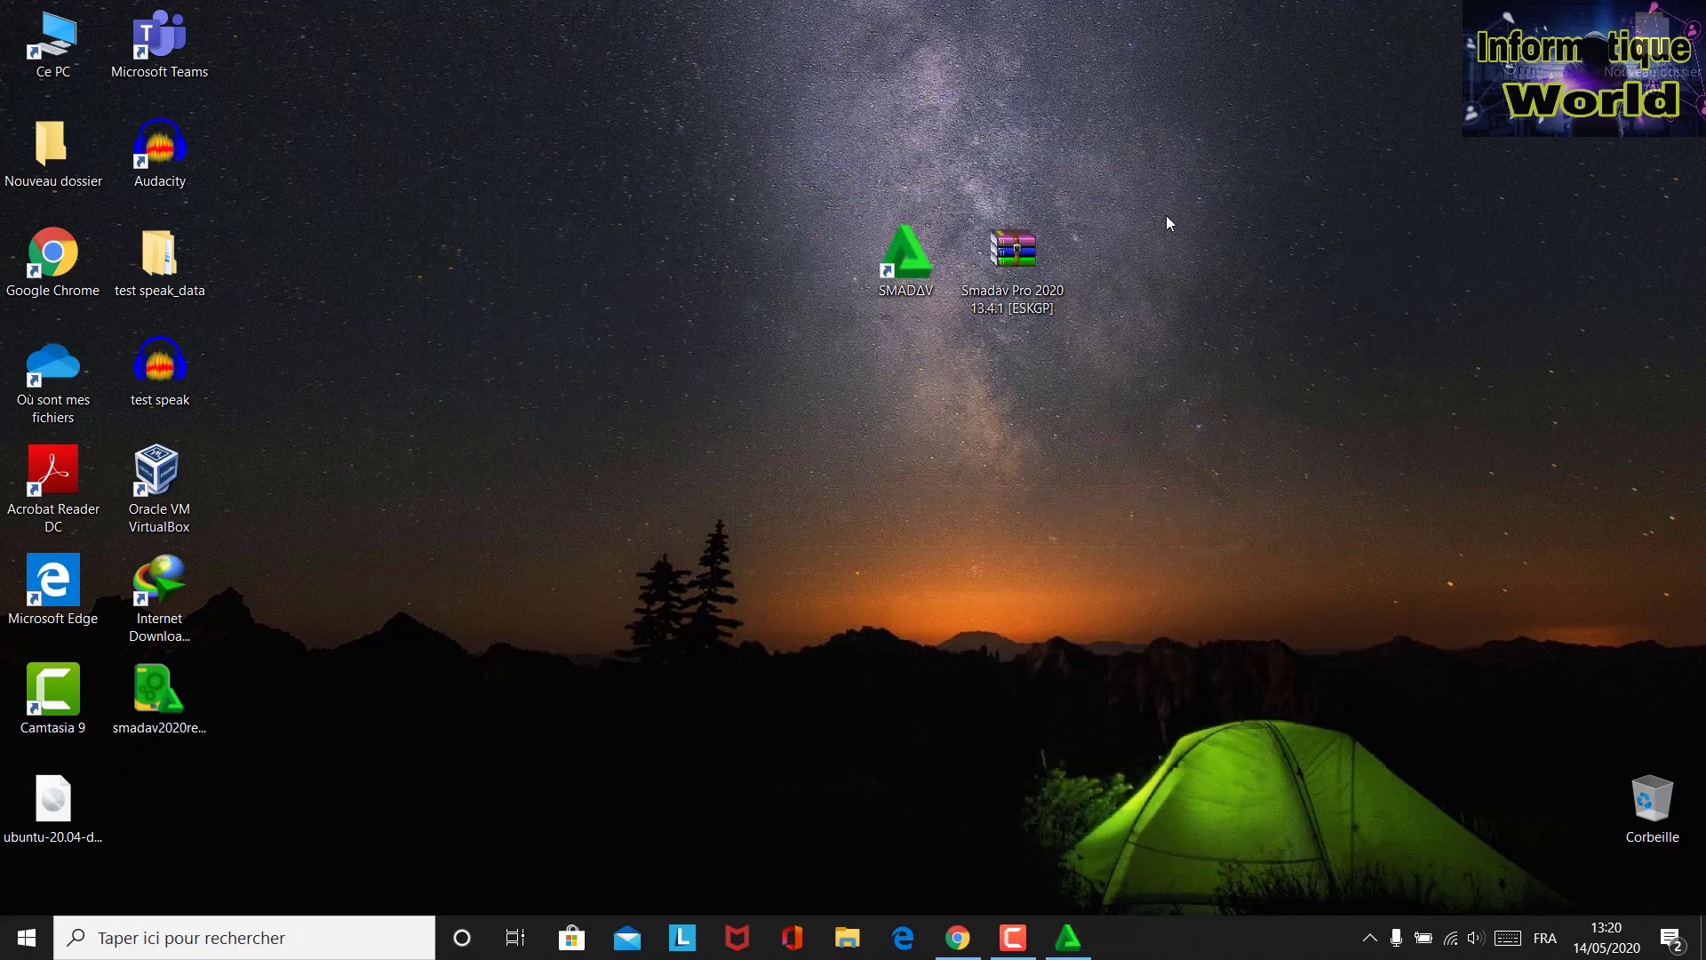
double_click(1040, 275)
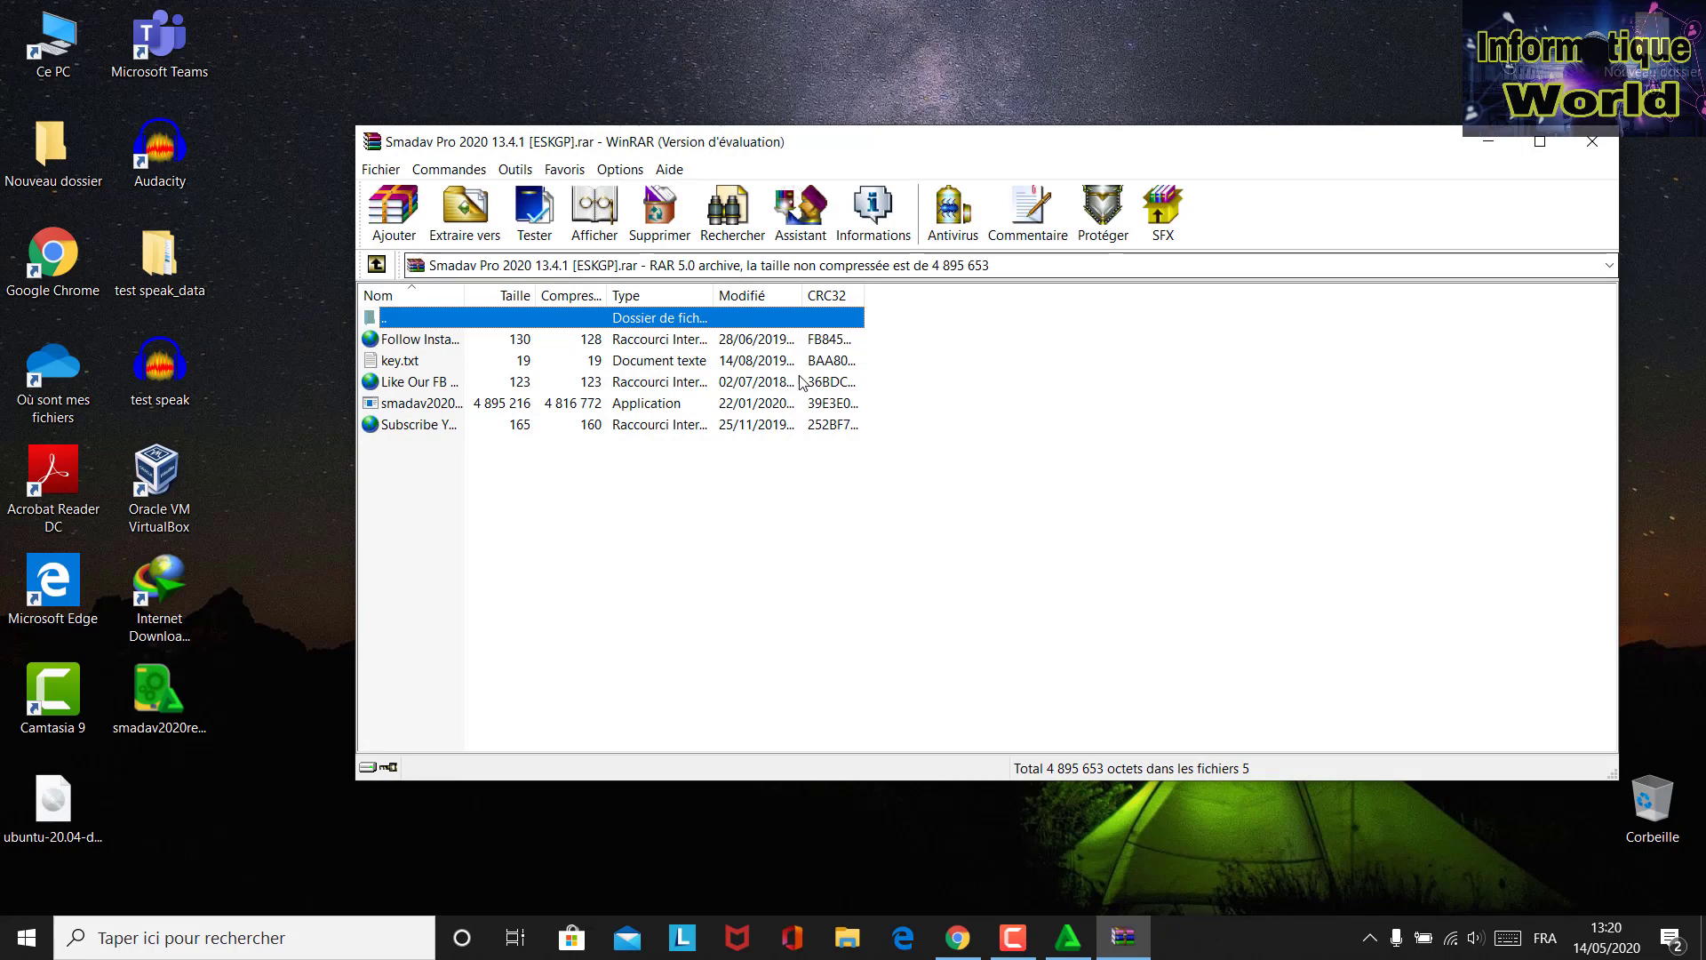
click(770, 362)
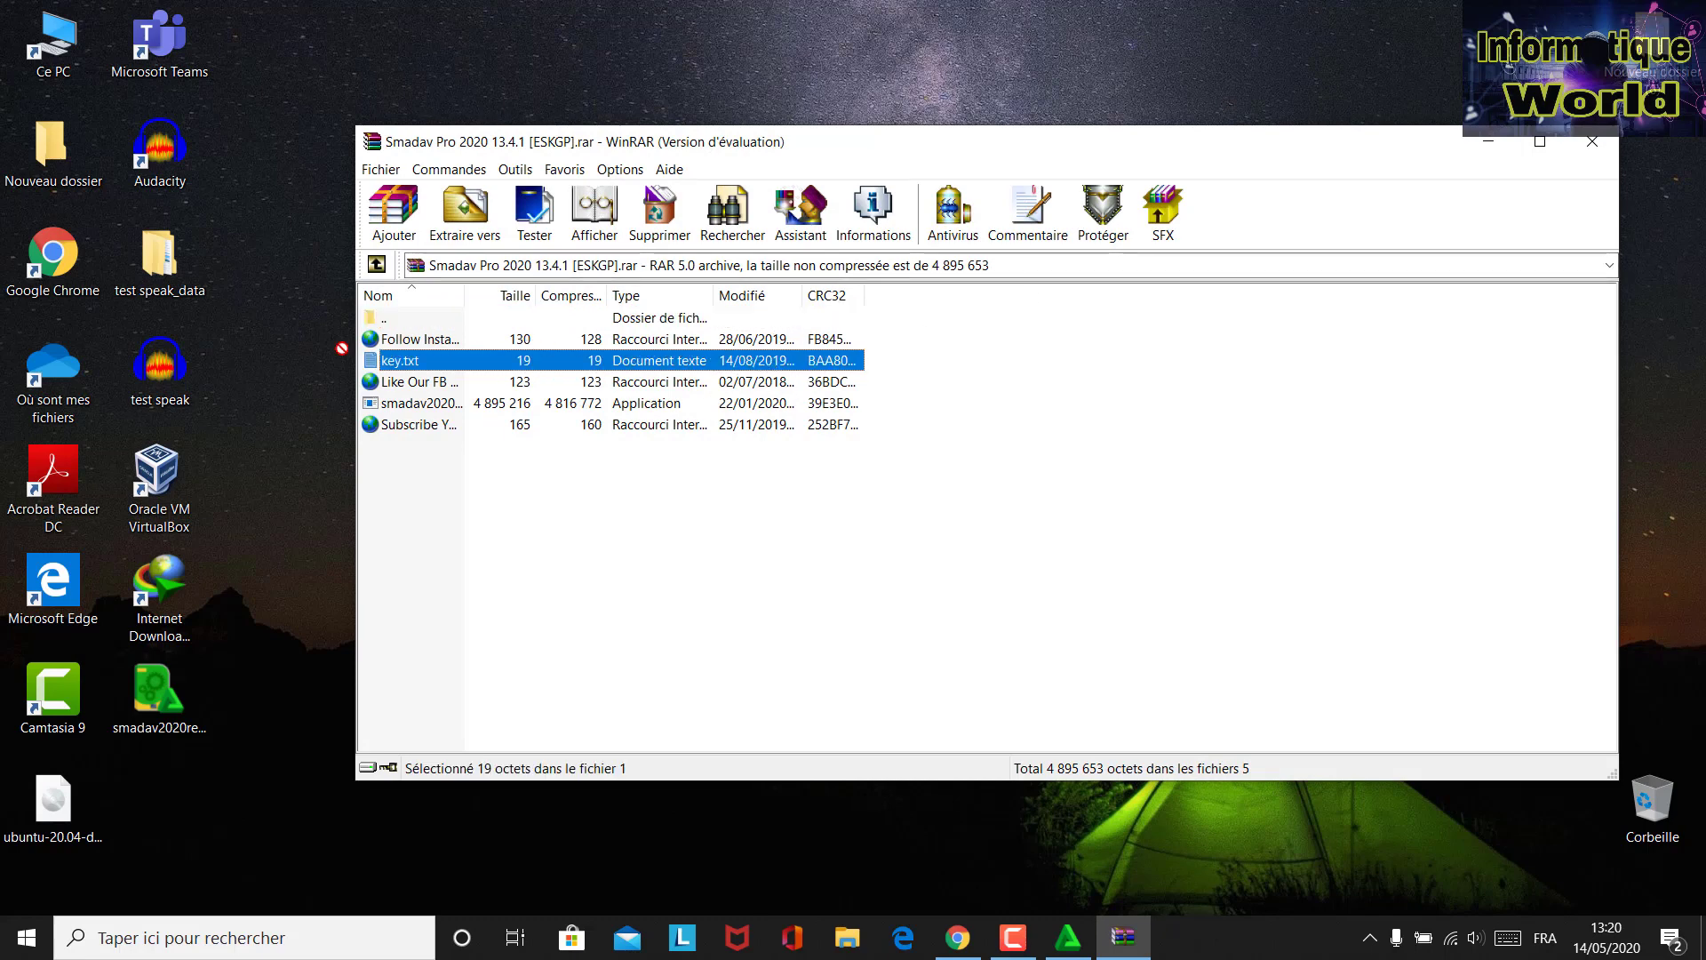
drag(267, 355, 269, 357)
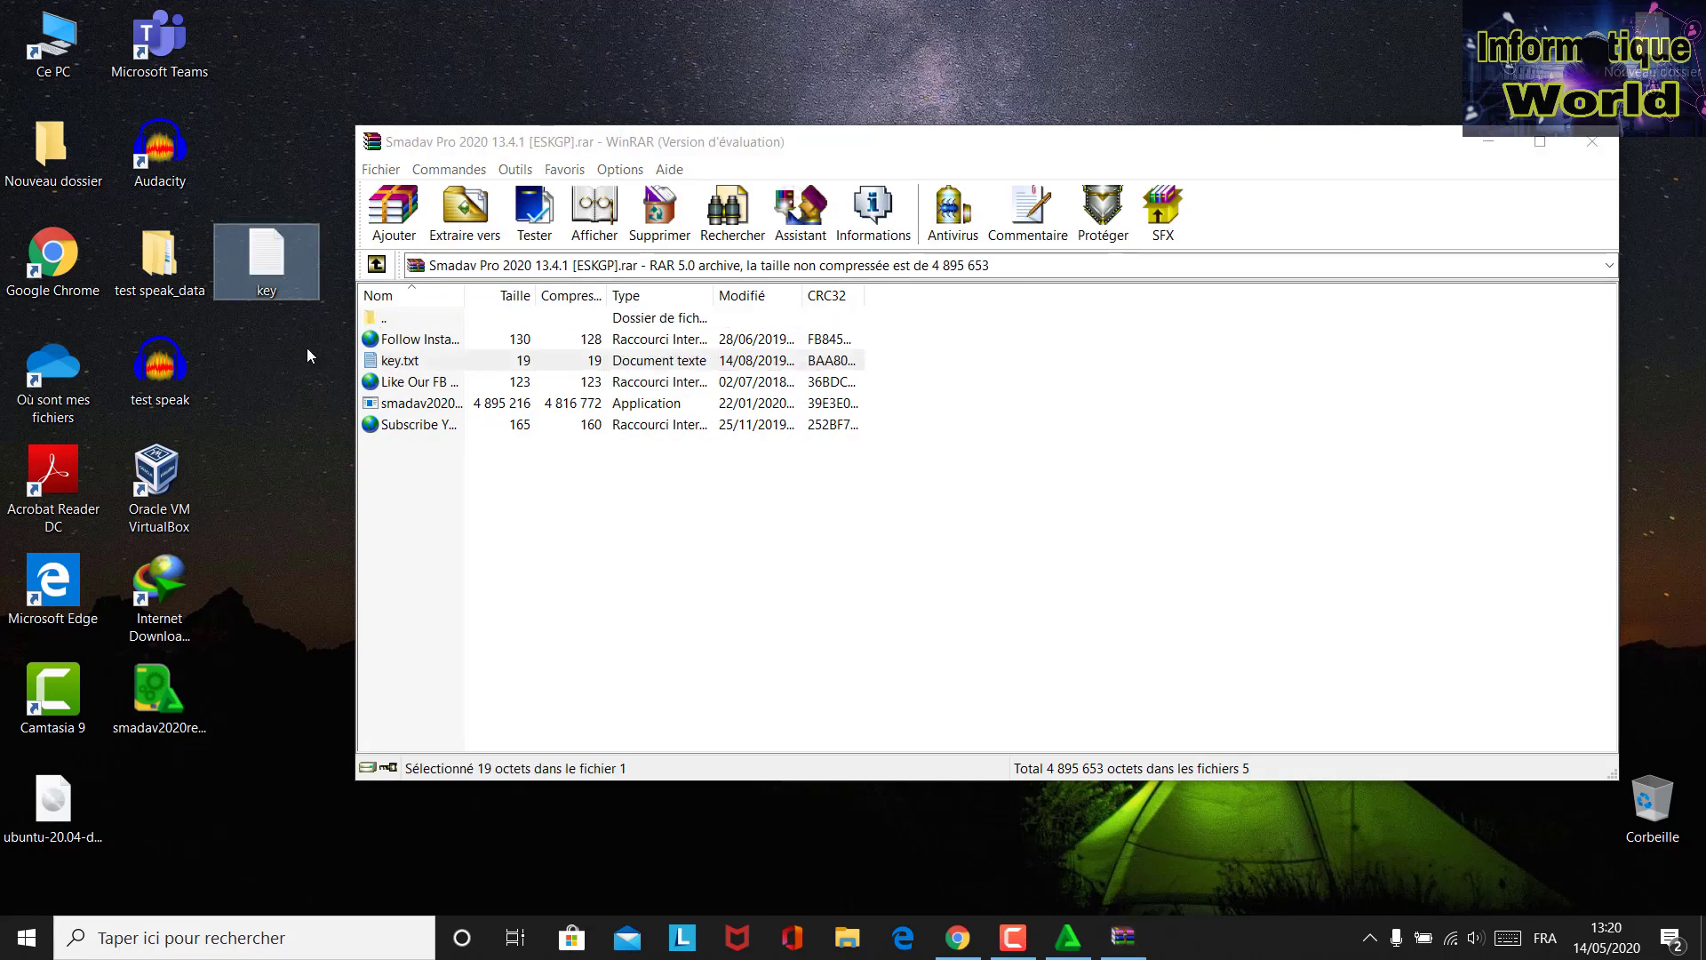
click(1591, 145)
drag(305, 271, 933, 380)
drag(766, 330, 975, 430)
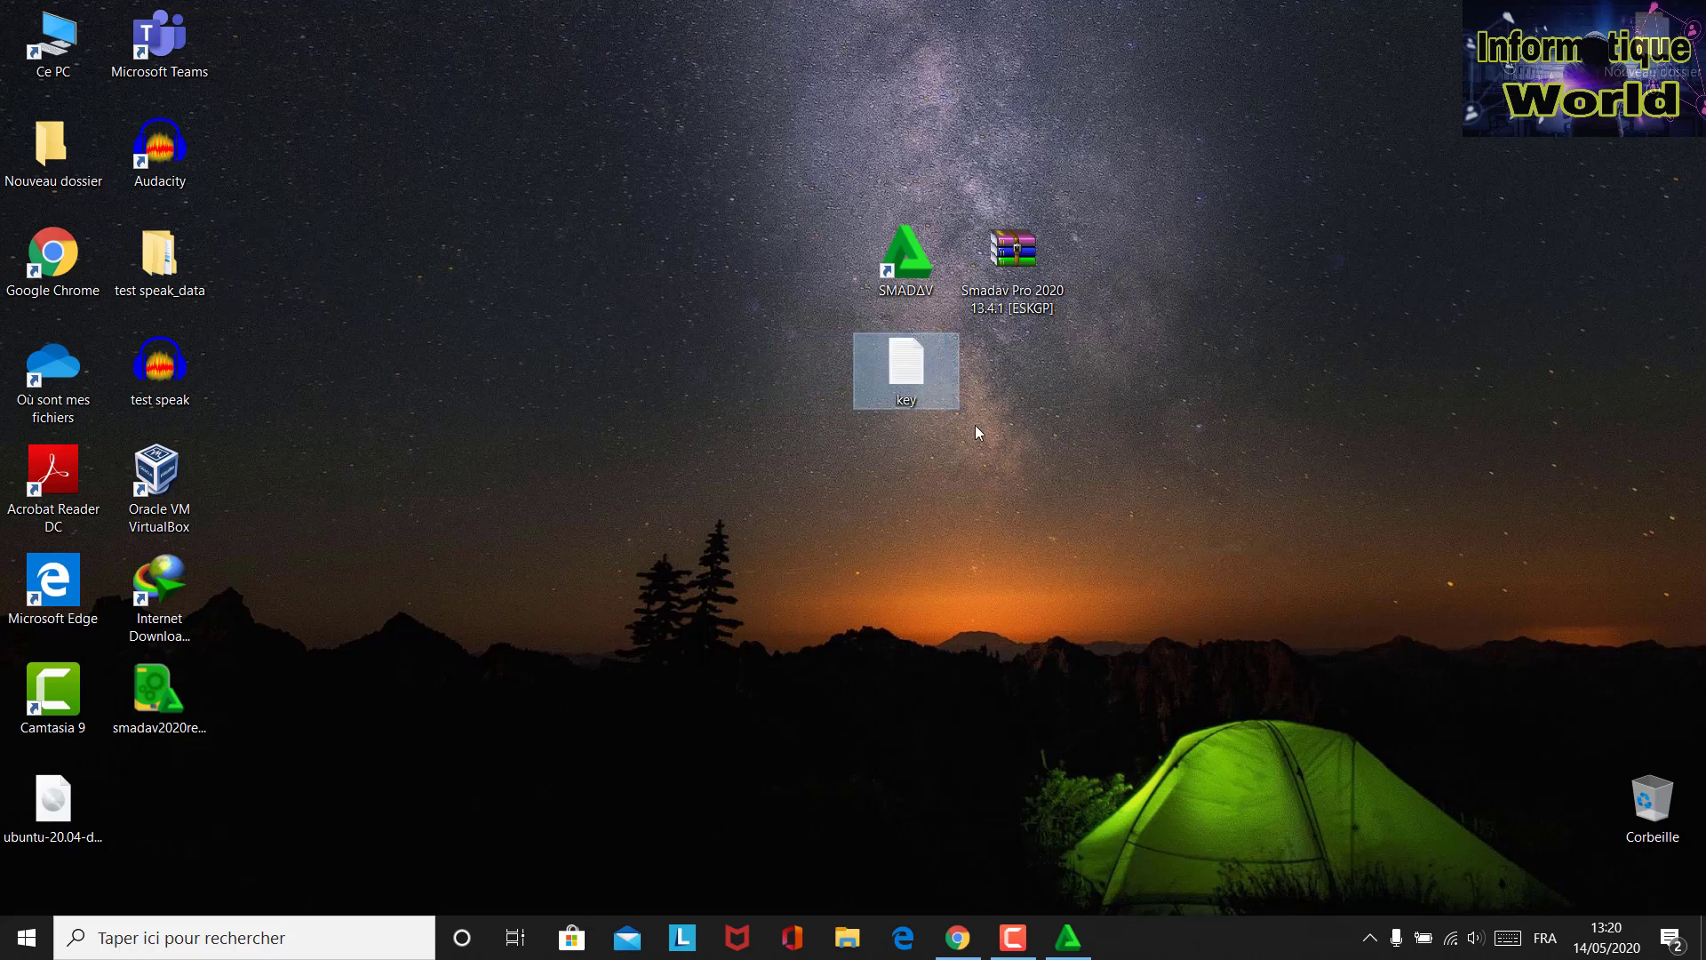
Copy the registration name from the key file in Notepad into Smadav's Pro registration Name field.
double_click(908, 382)
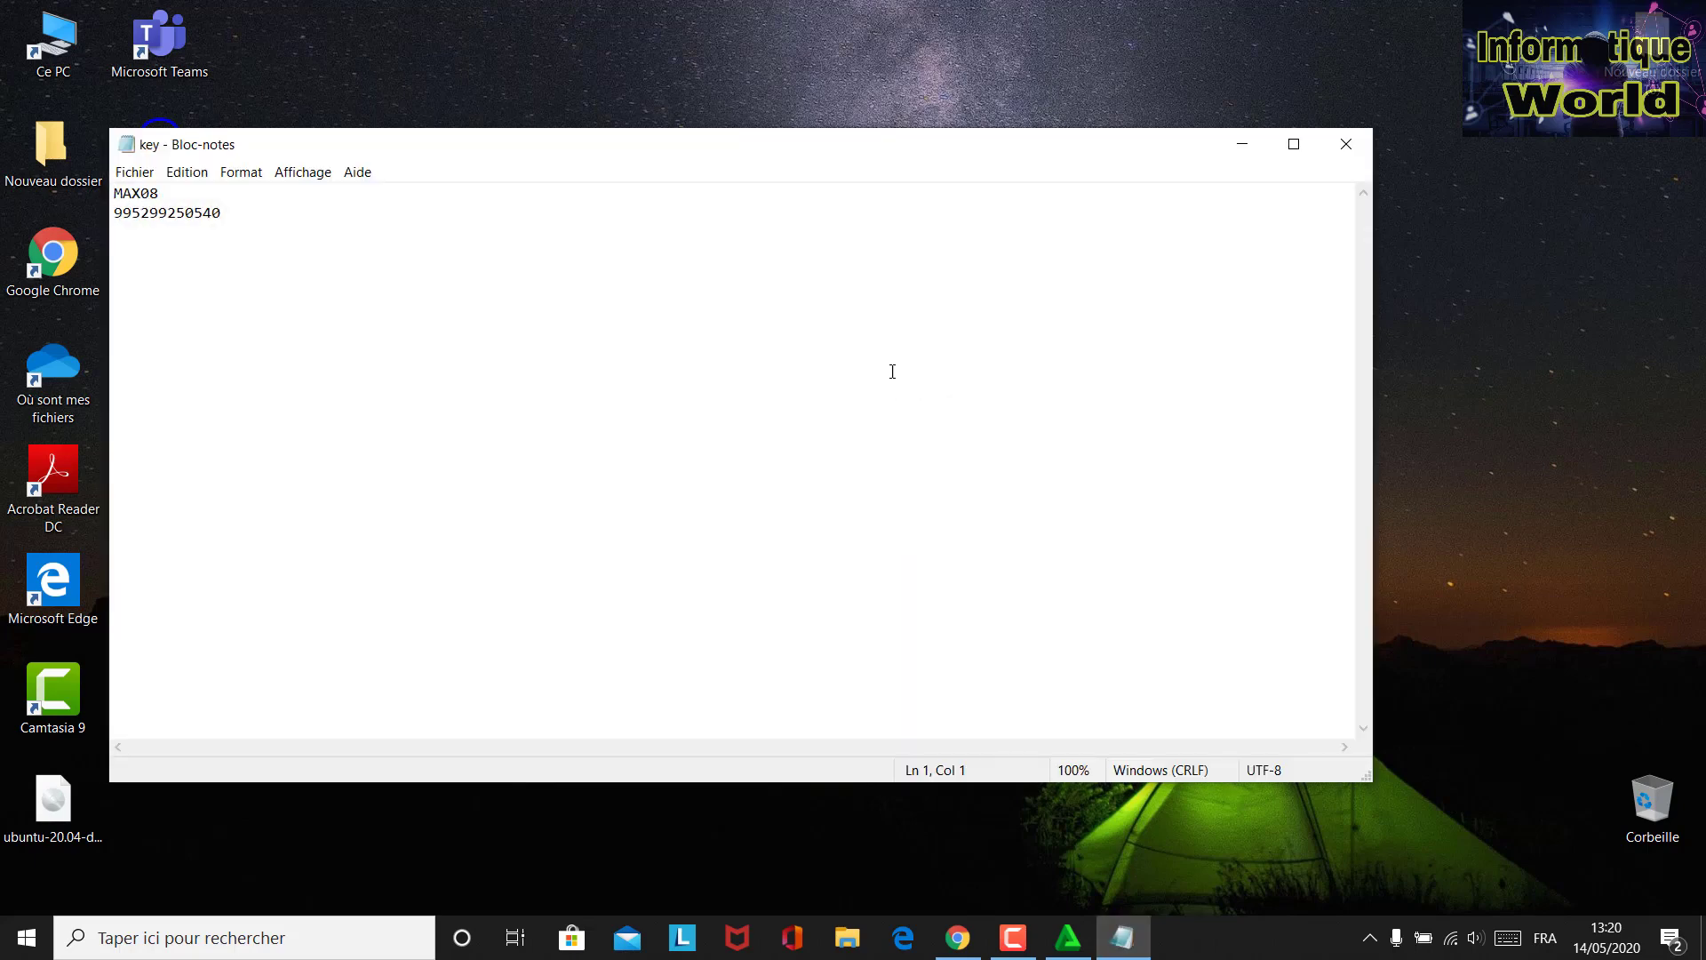
drag(217, 193, 70, 192)
right_click(138, 193)
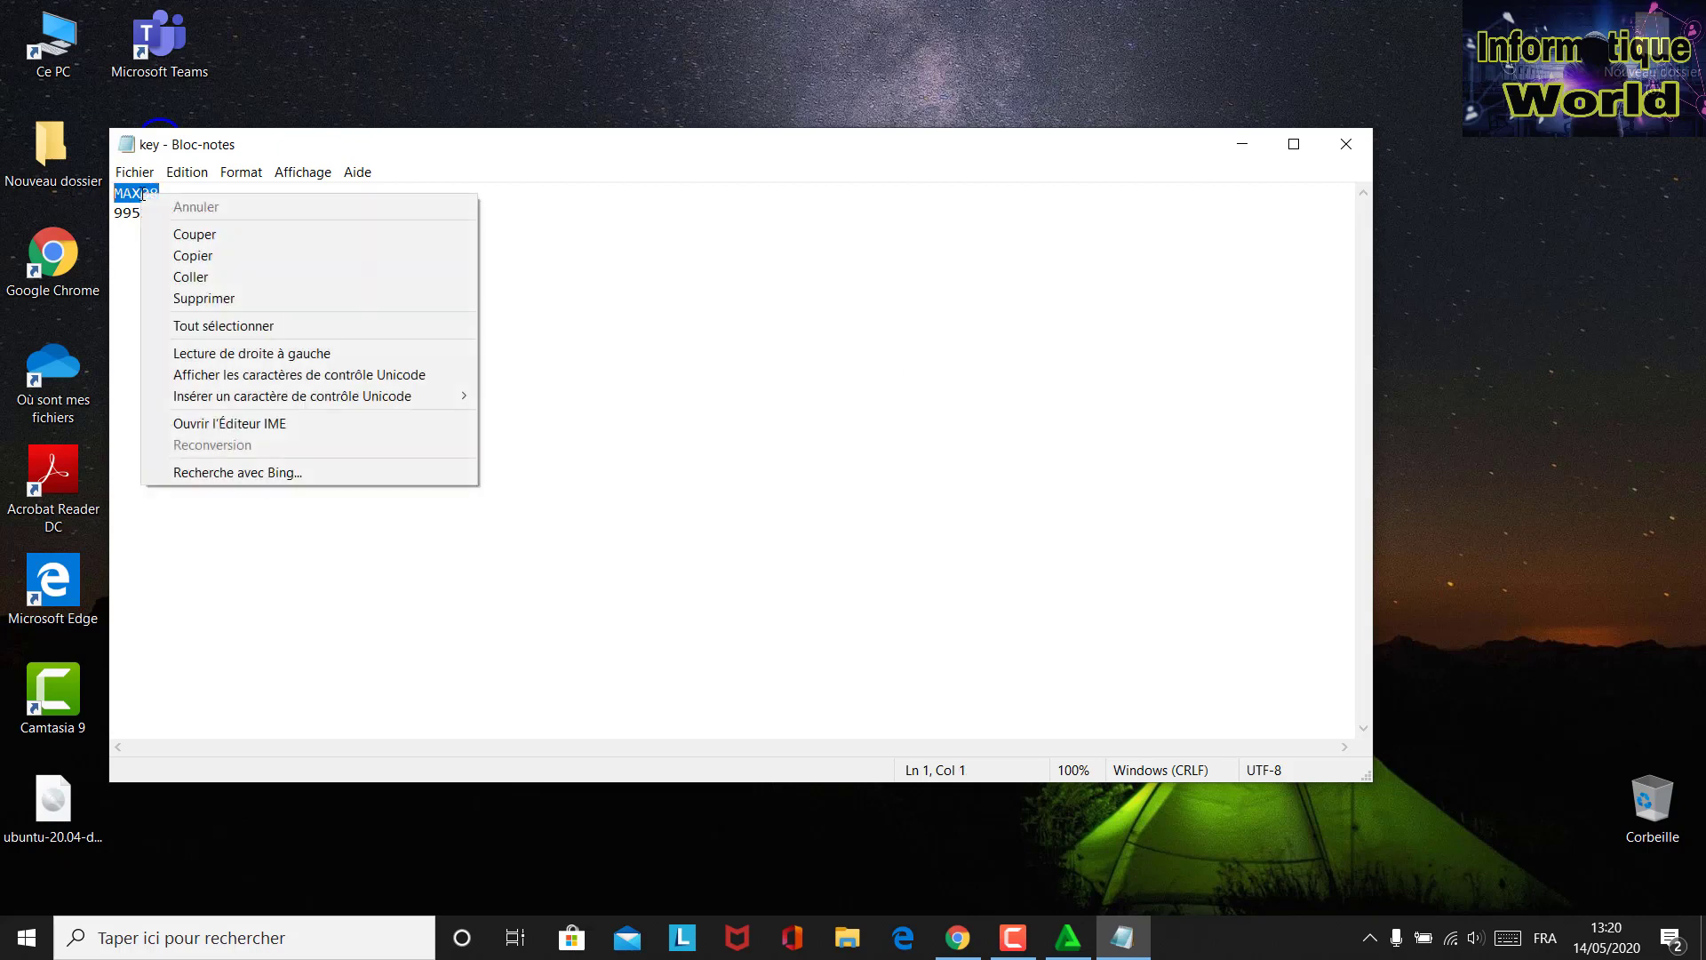
click(225, 257)
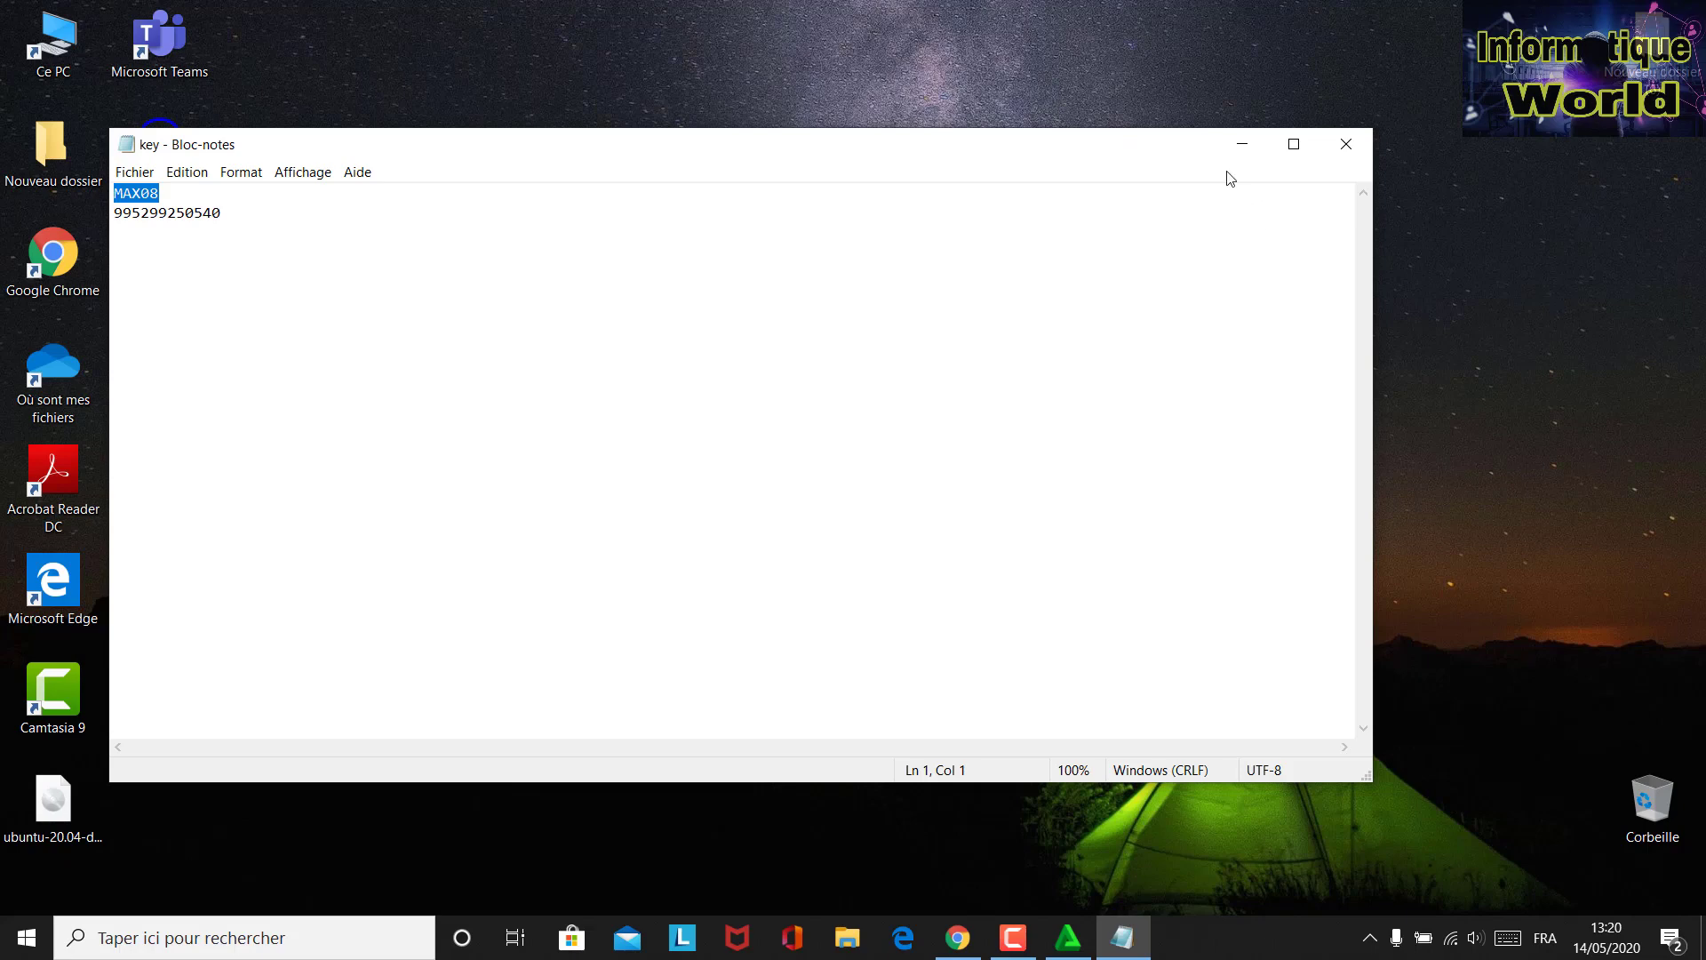
click(1242, 144)
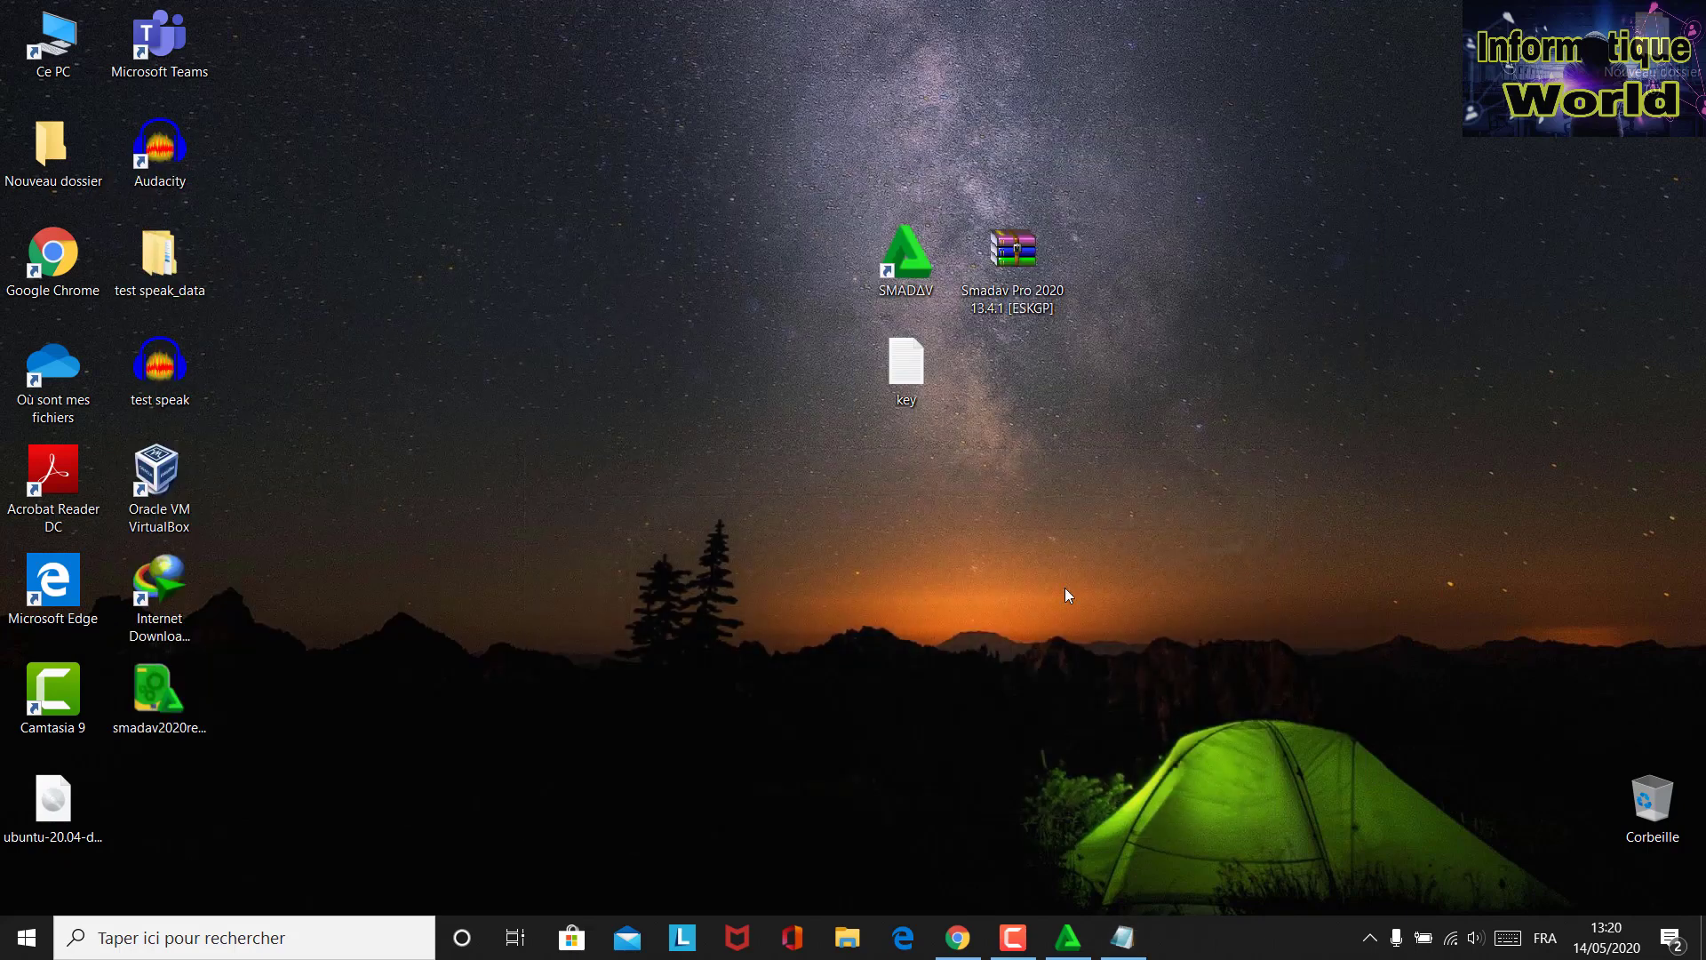
click(1091, 929)
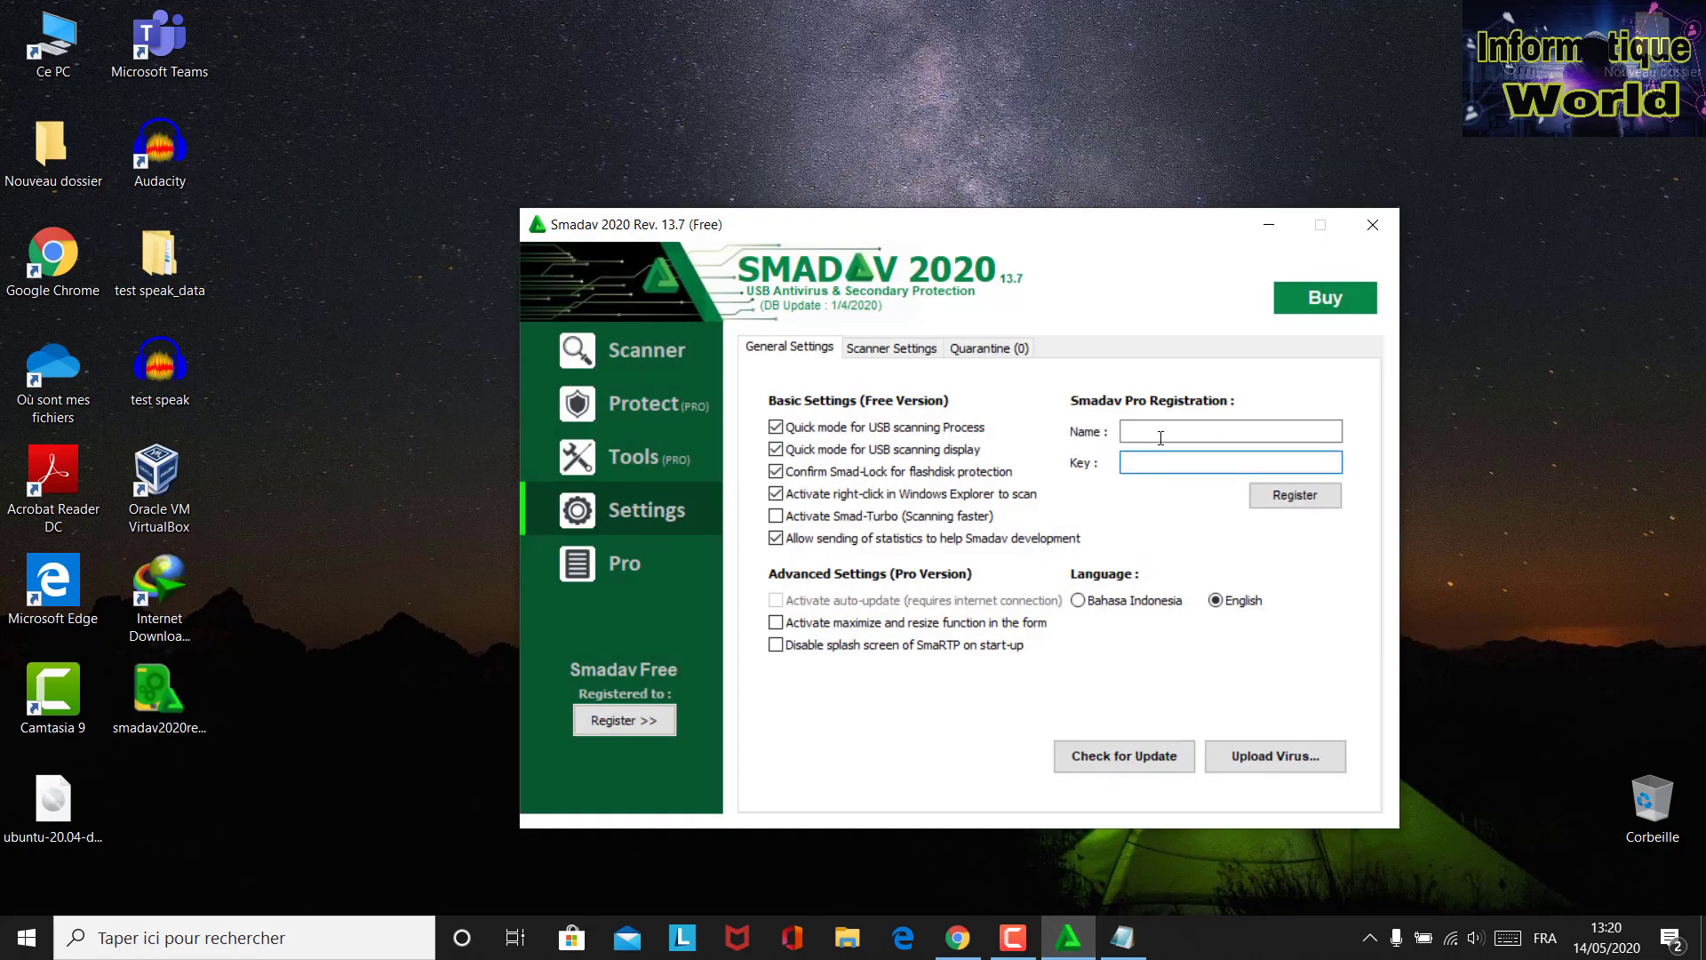
click(1162, 423)
key(ctrl+v)
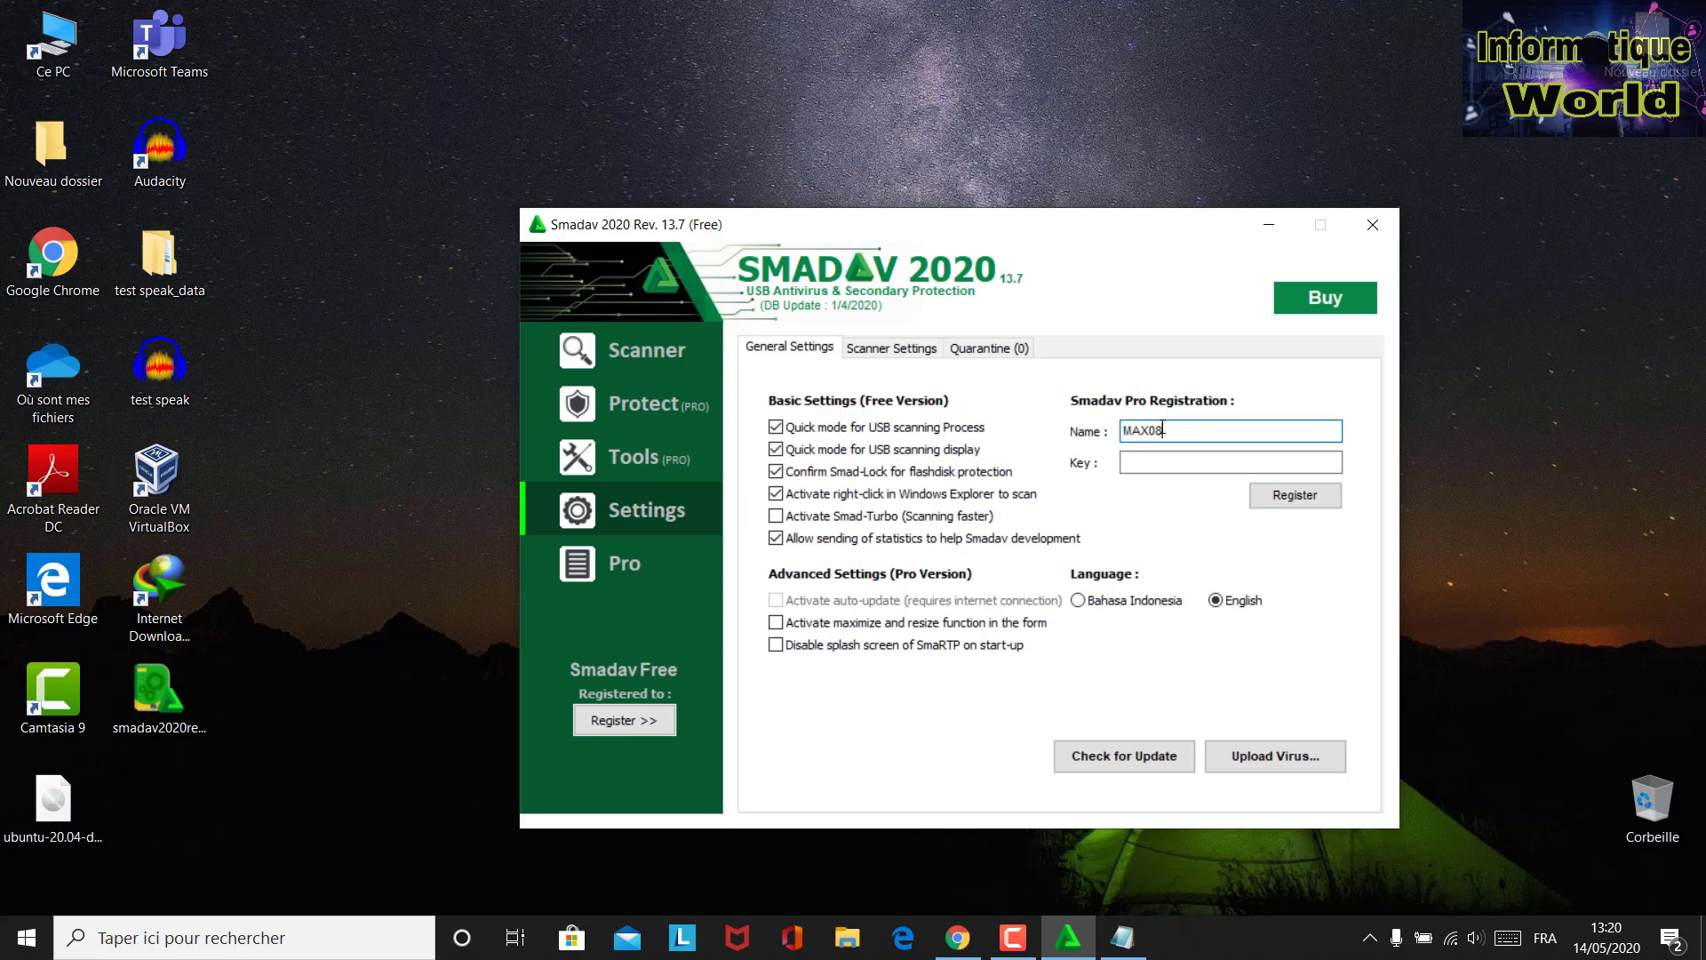
Copy the licence key from the key file into Smadav's Key field and register Smadav Pro.
click(1142, 940)
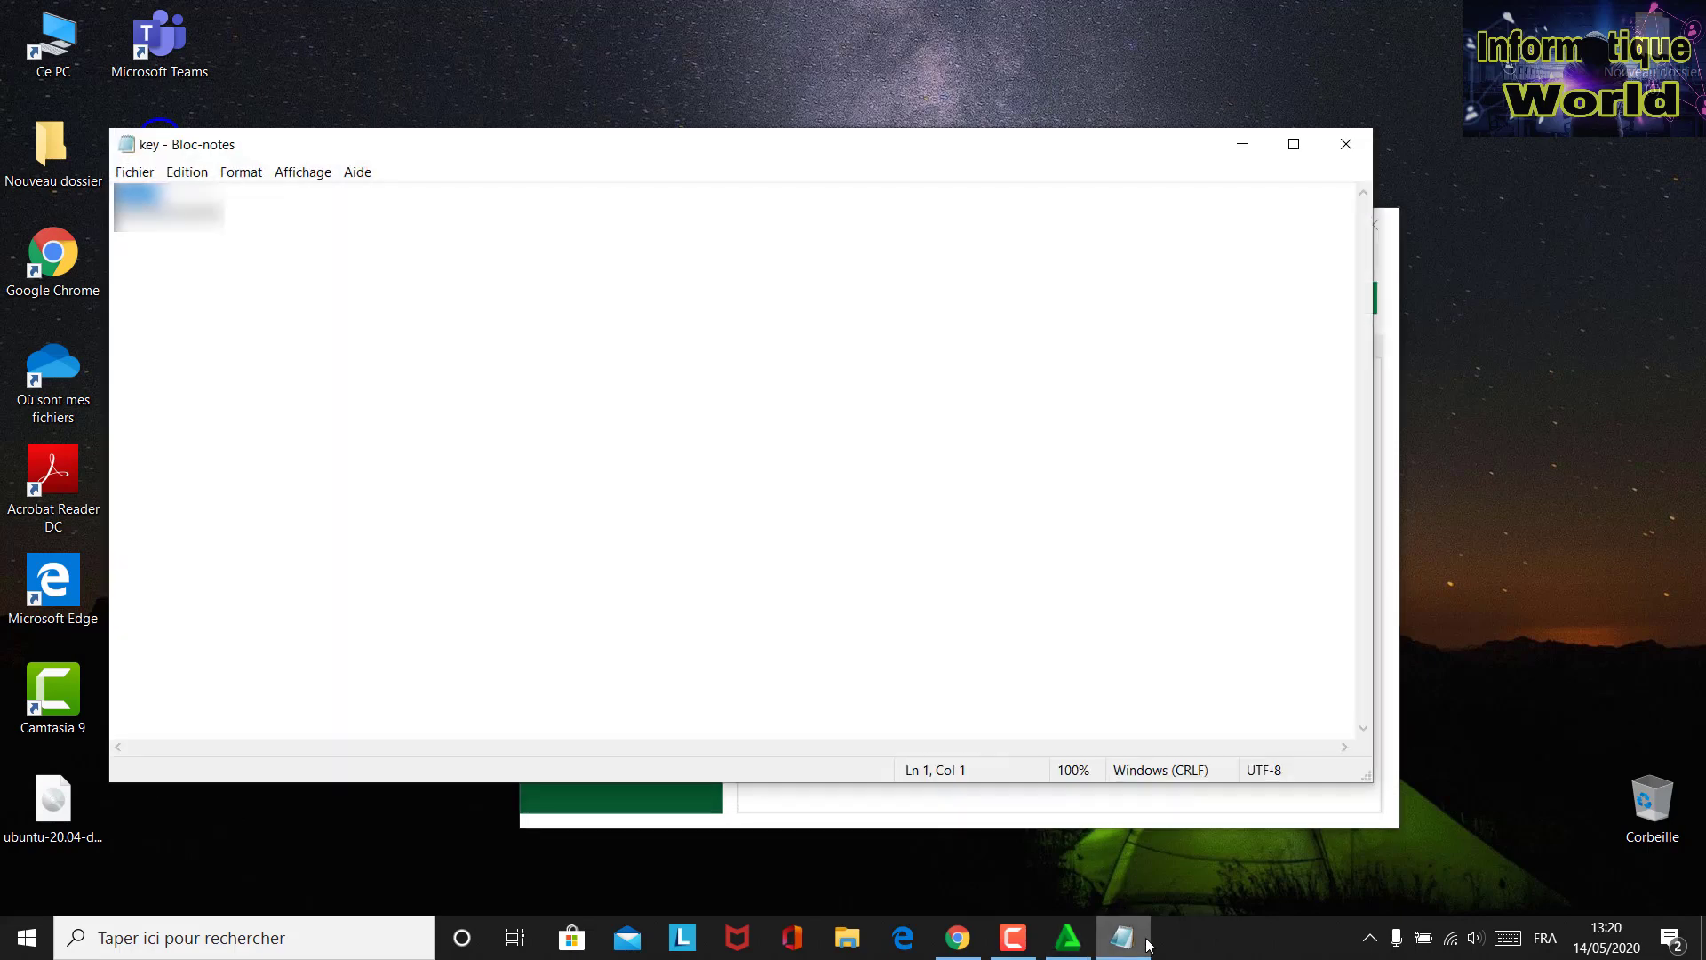
drag(271, 223, 111, 214)
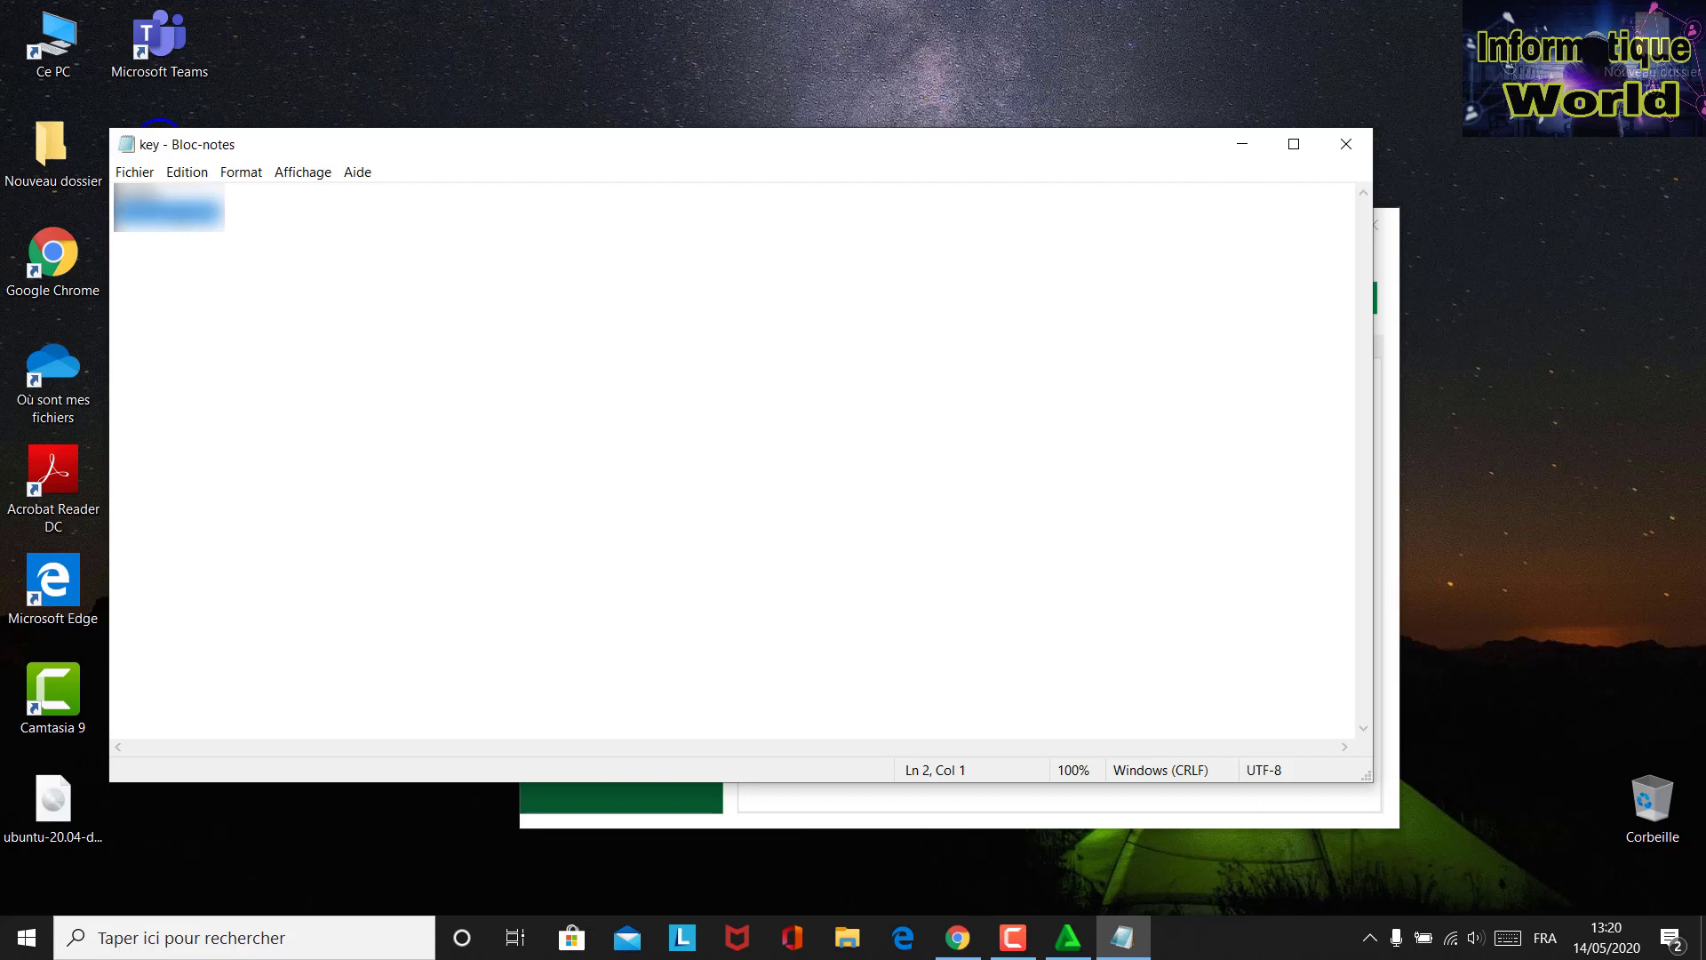
right_click(183, 219)
click(277, 283)
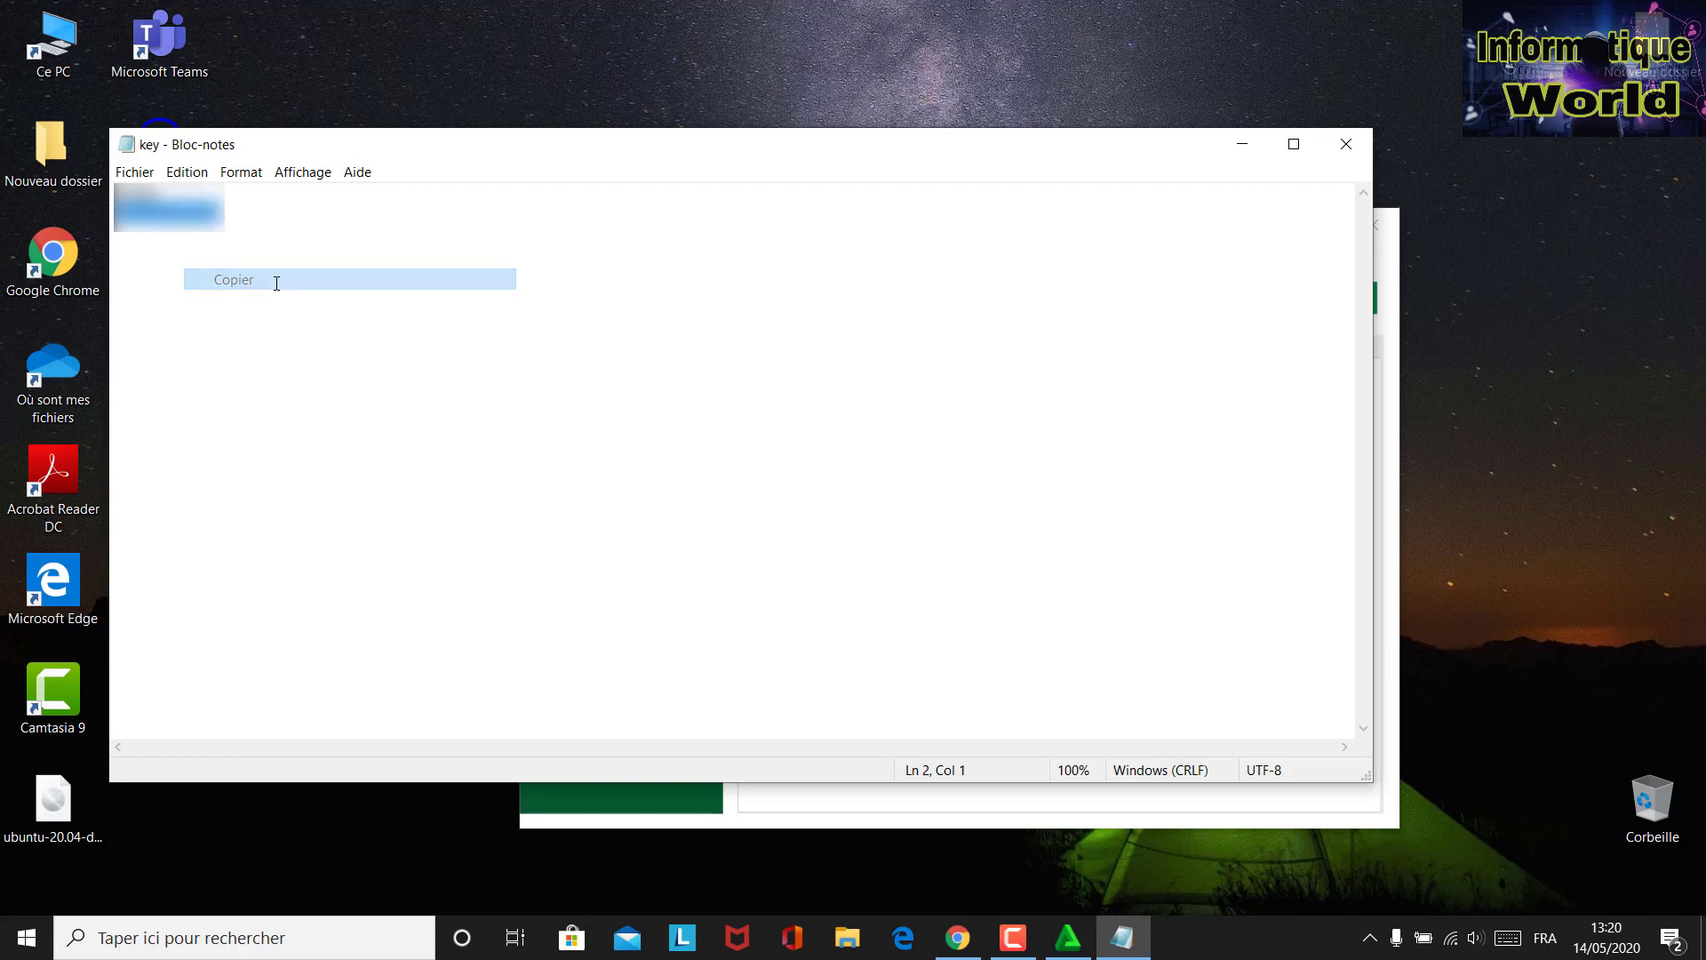
click(1068, 937)
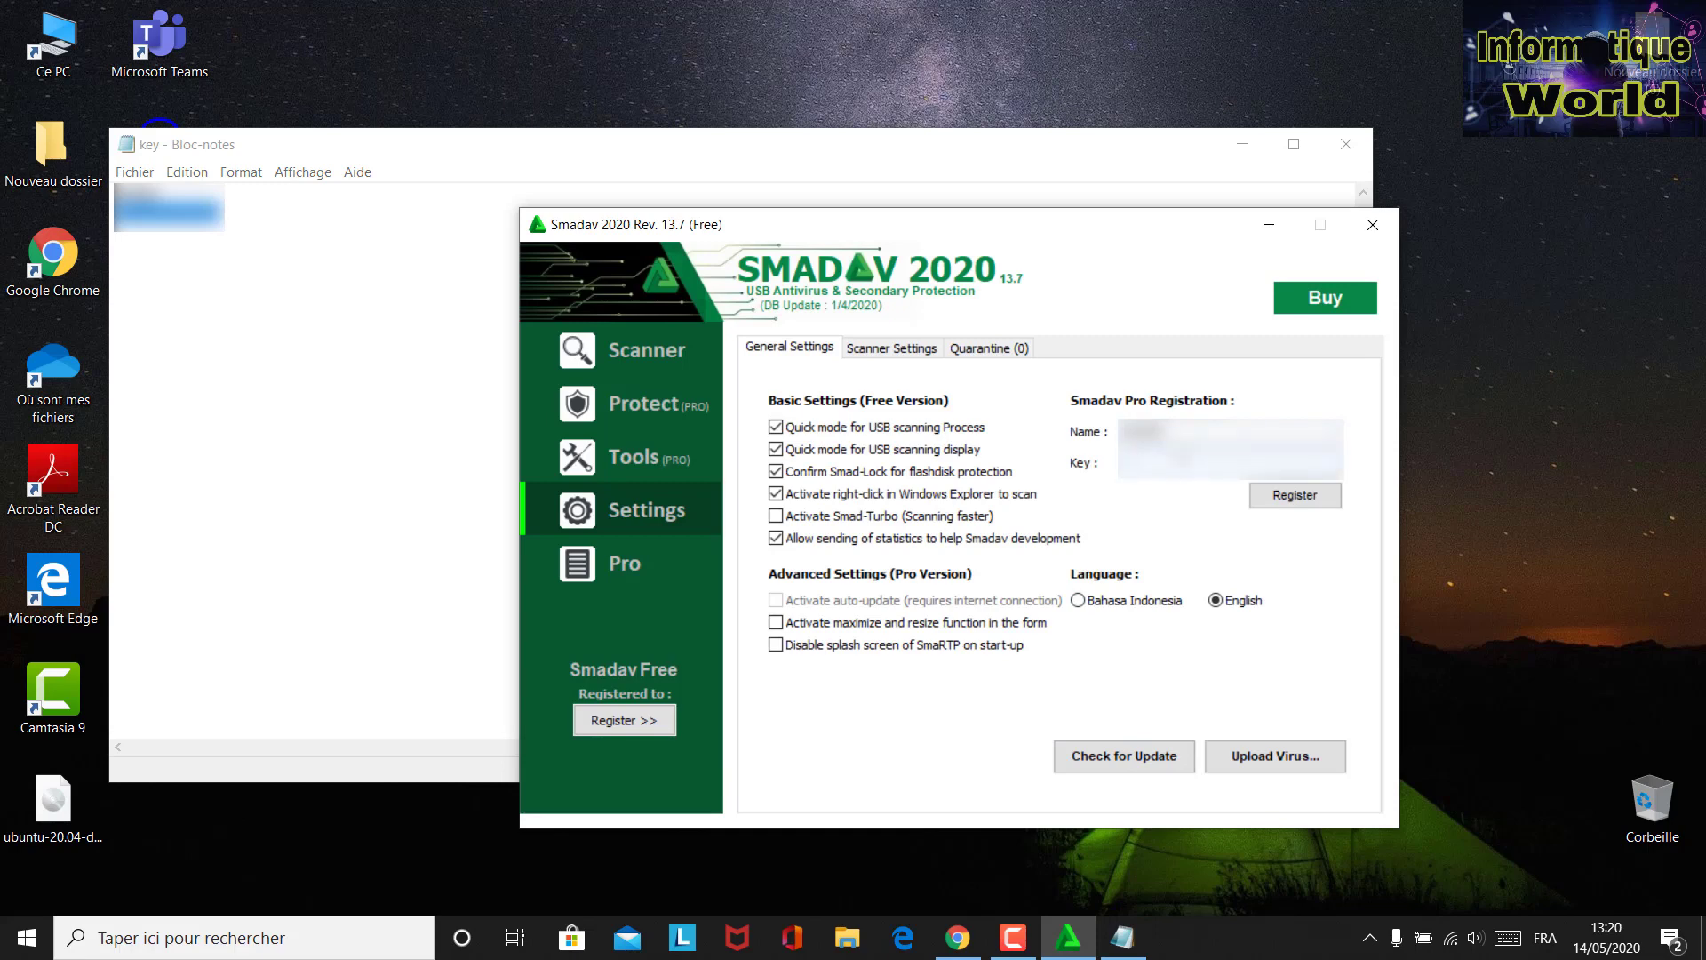
key(ctrl+v)
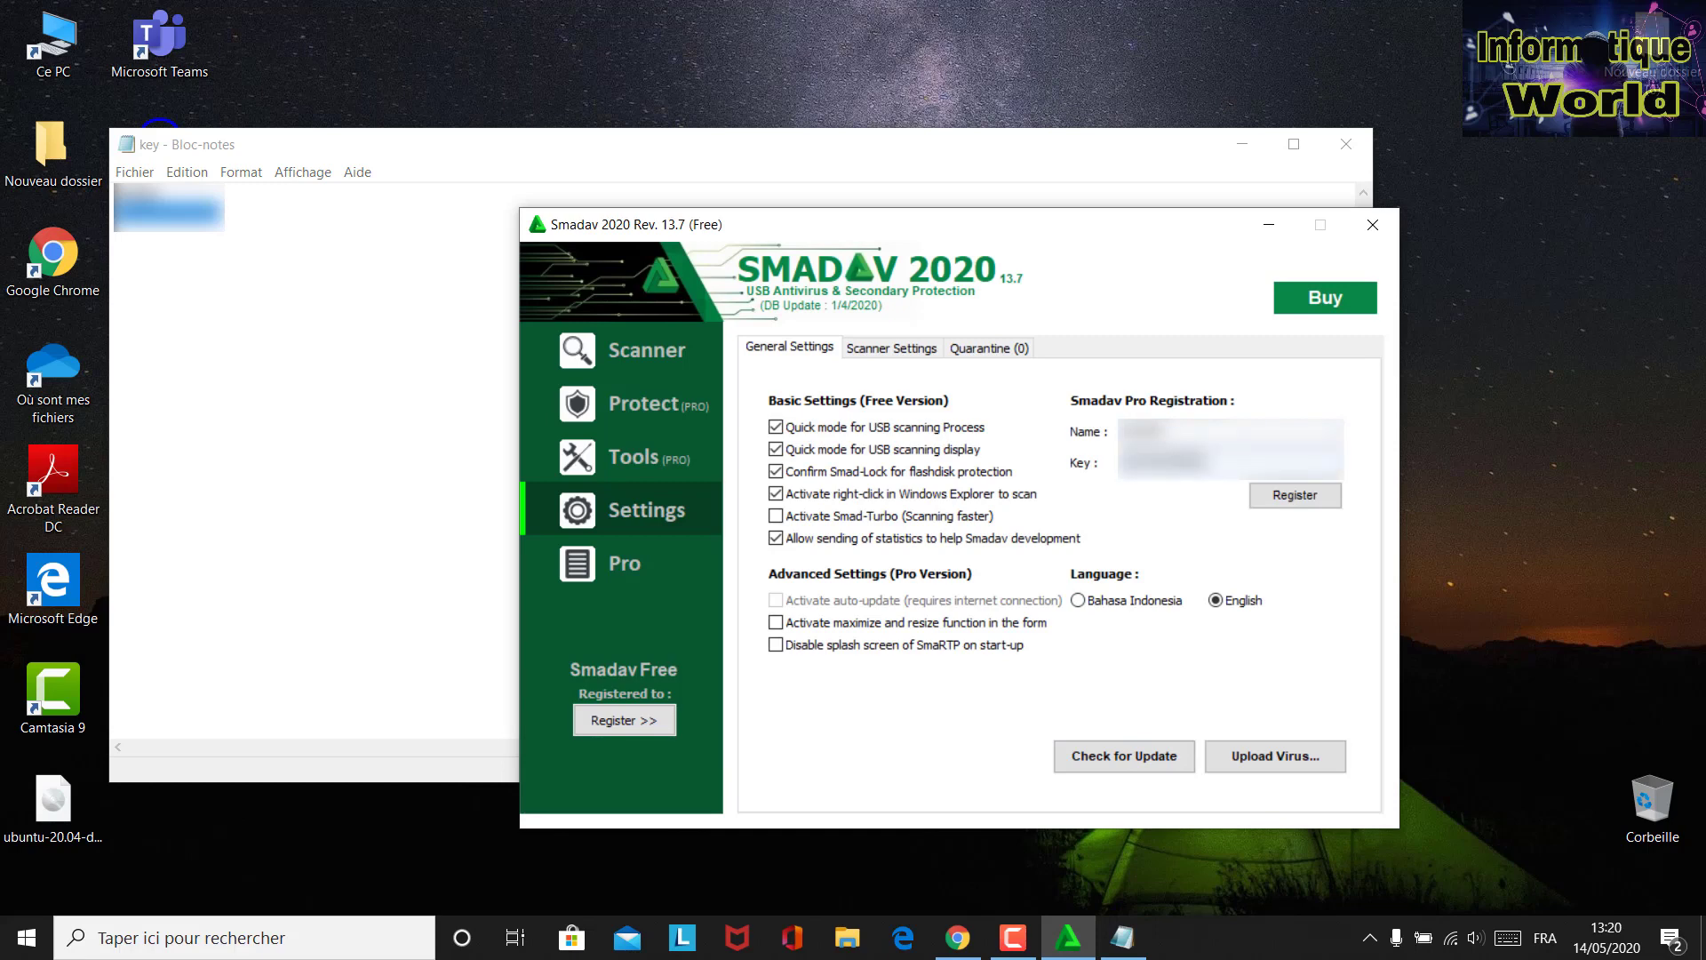
click(1293, 497)
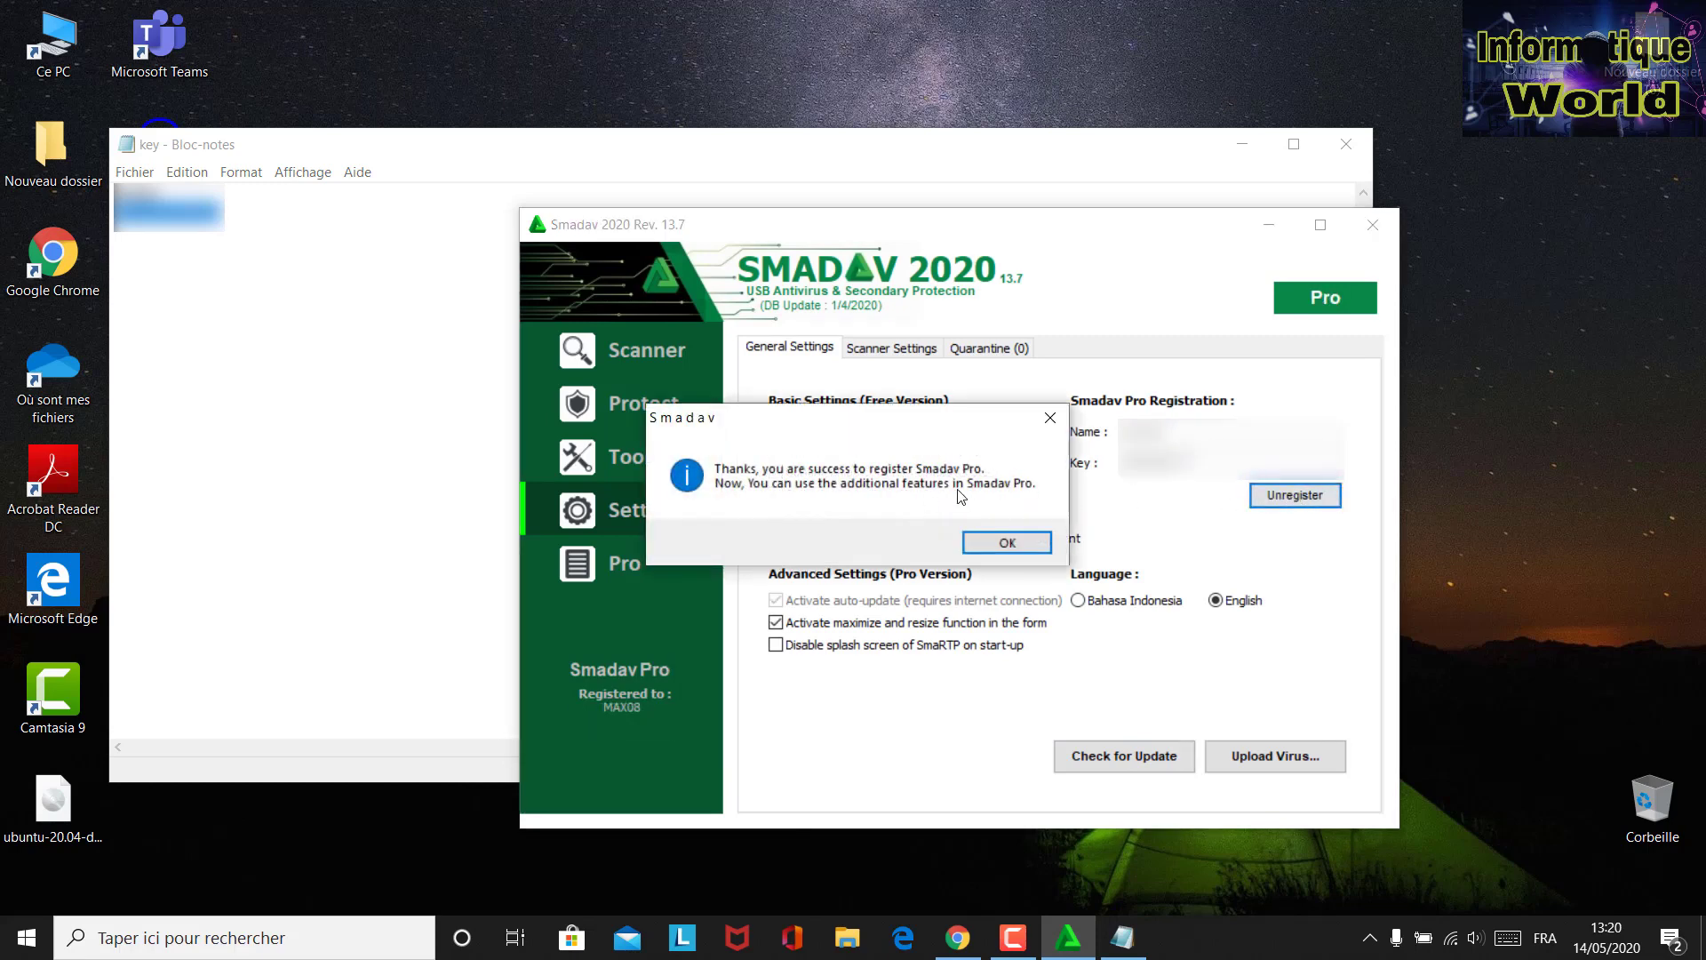
click(1008, 542)
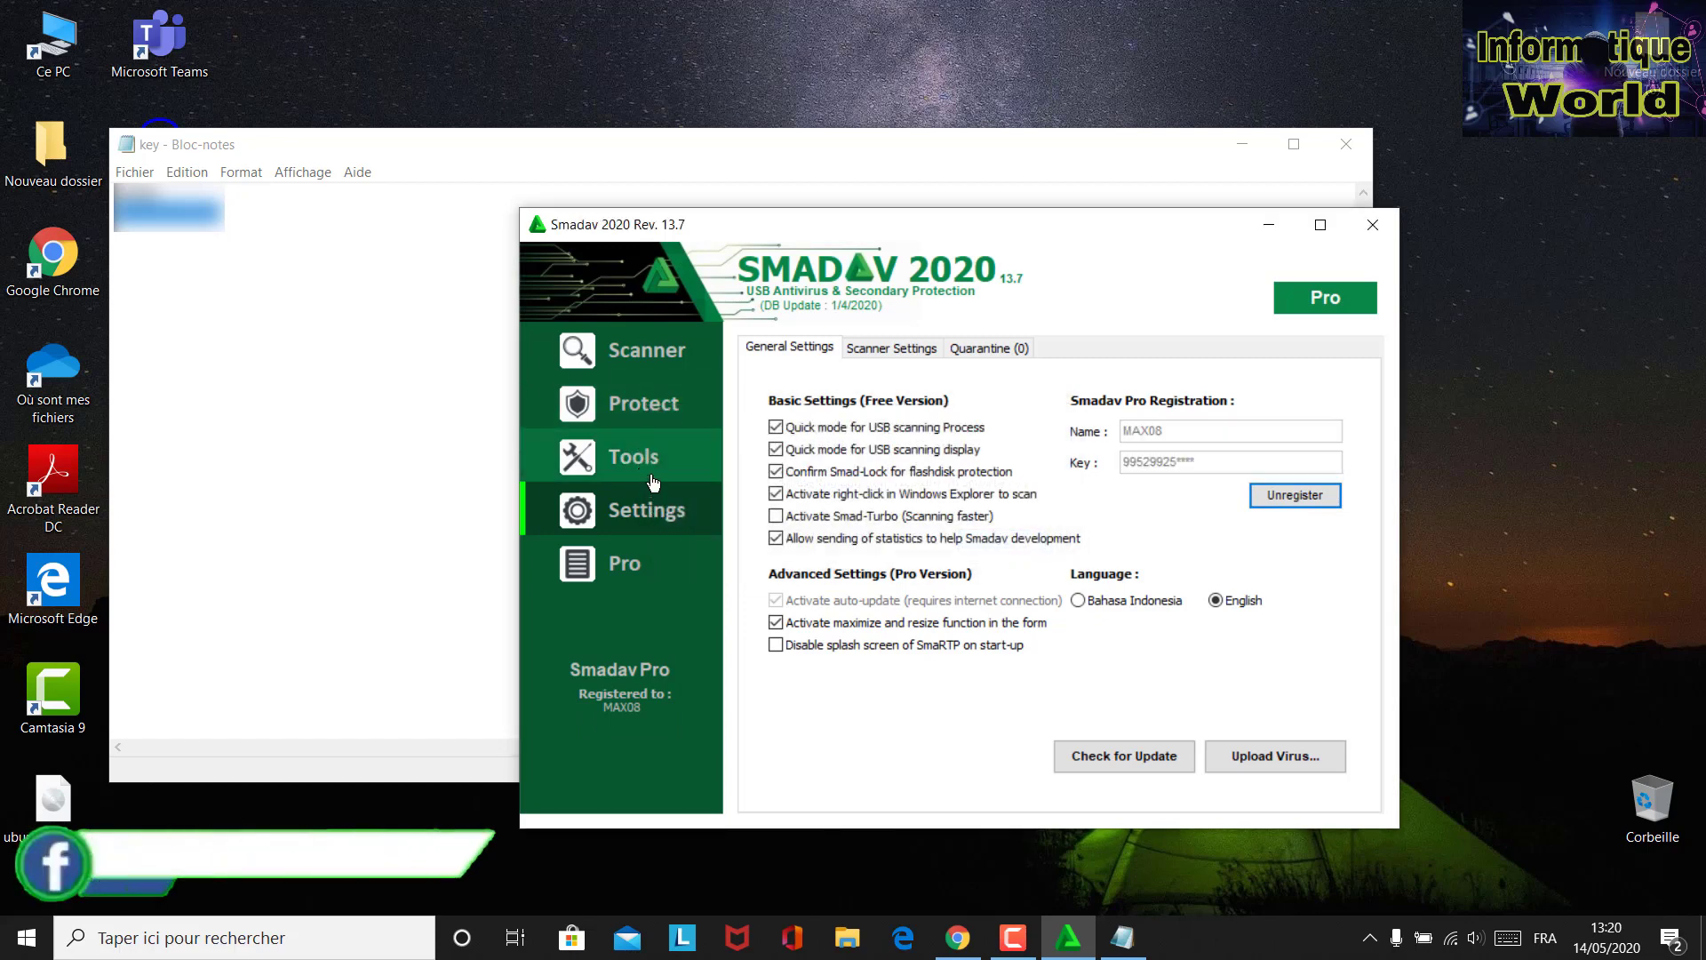
Review the Pro, Settings, Tools and Protect sections in the registered Smadav Pro.
click(636, 571)
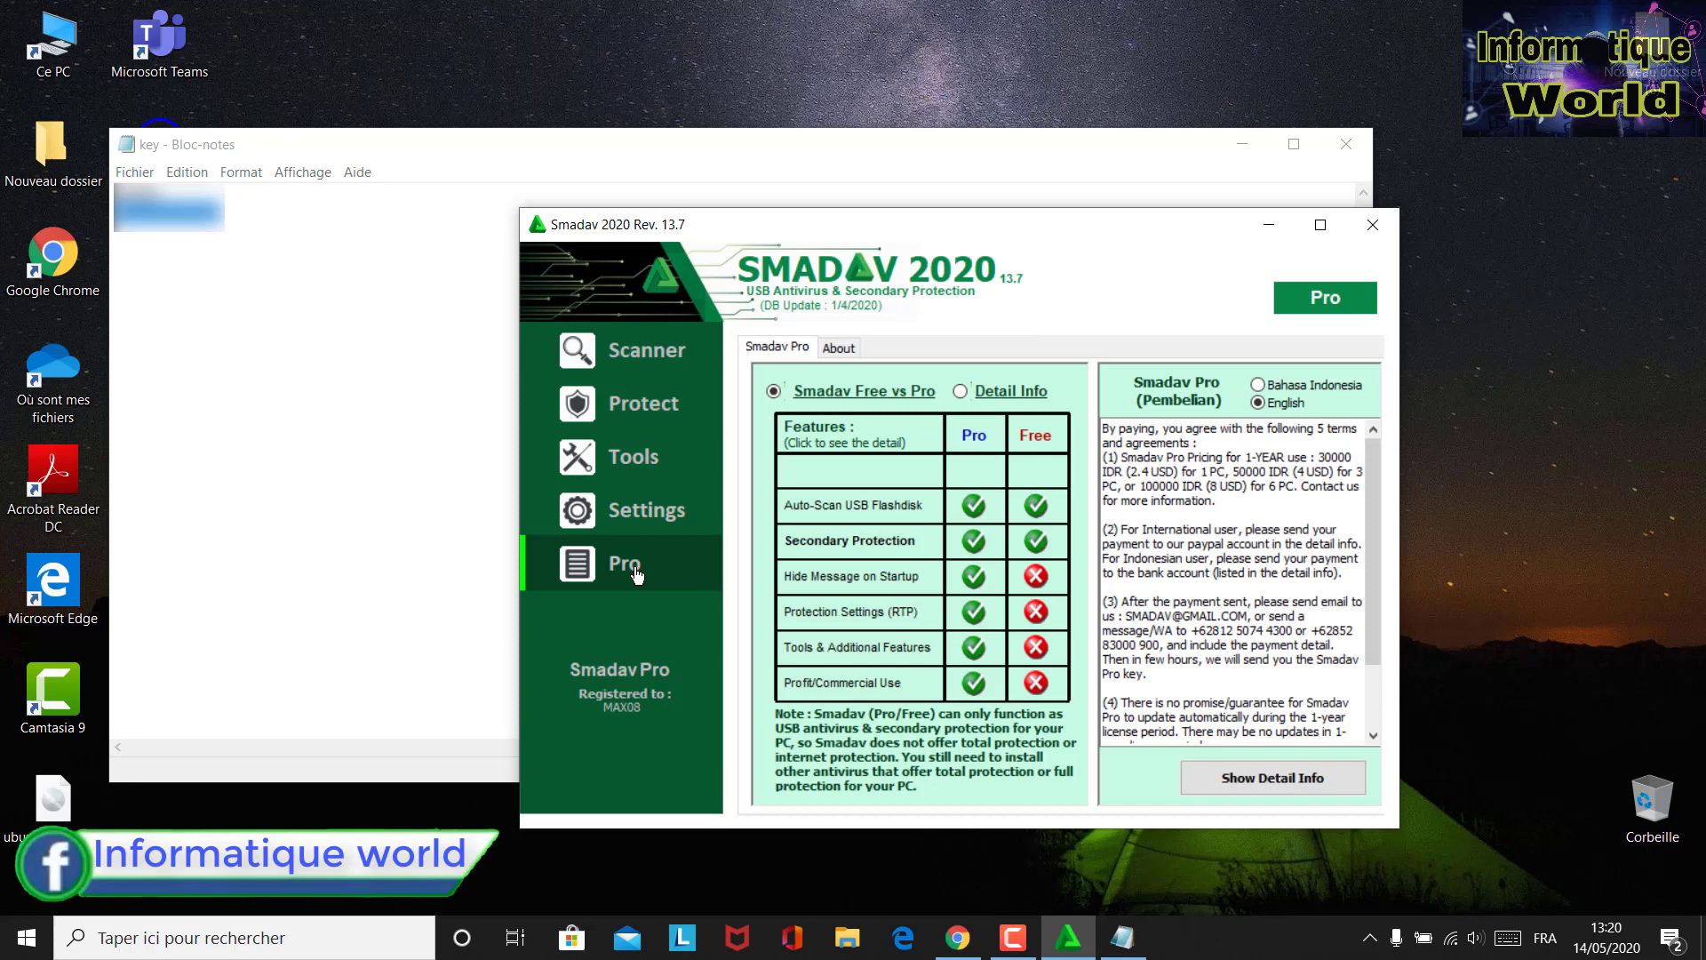
click(638, 525)
click(646, 467)
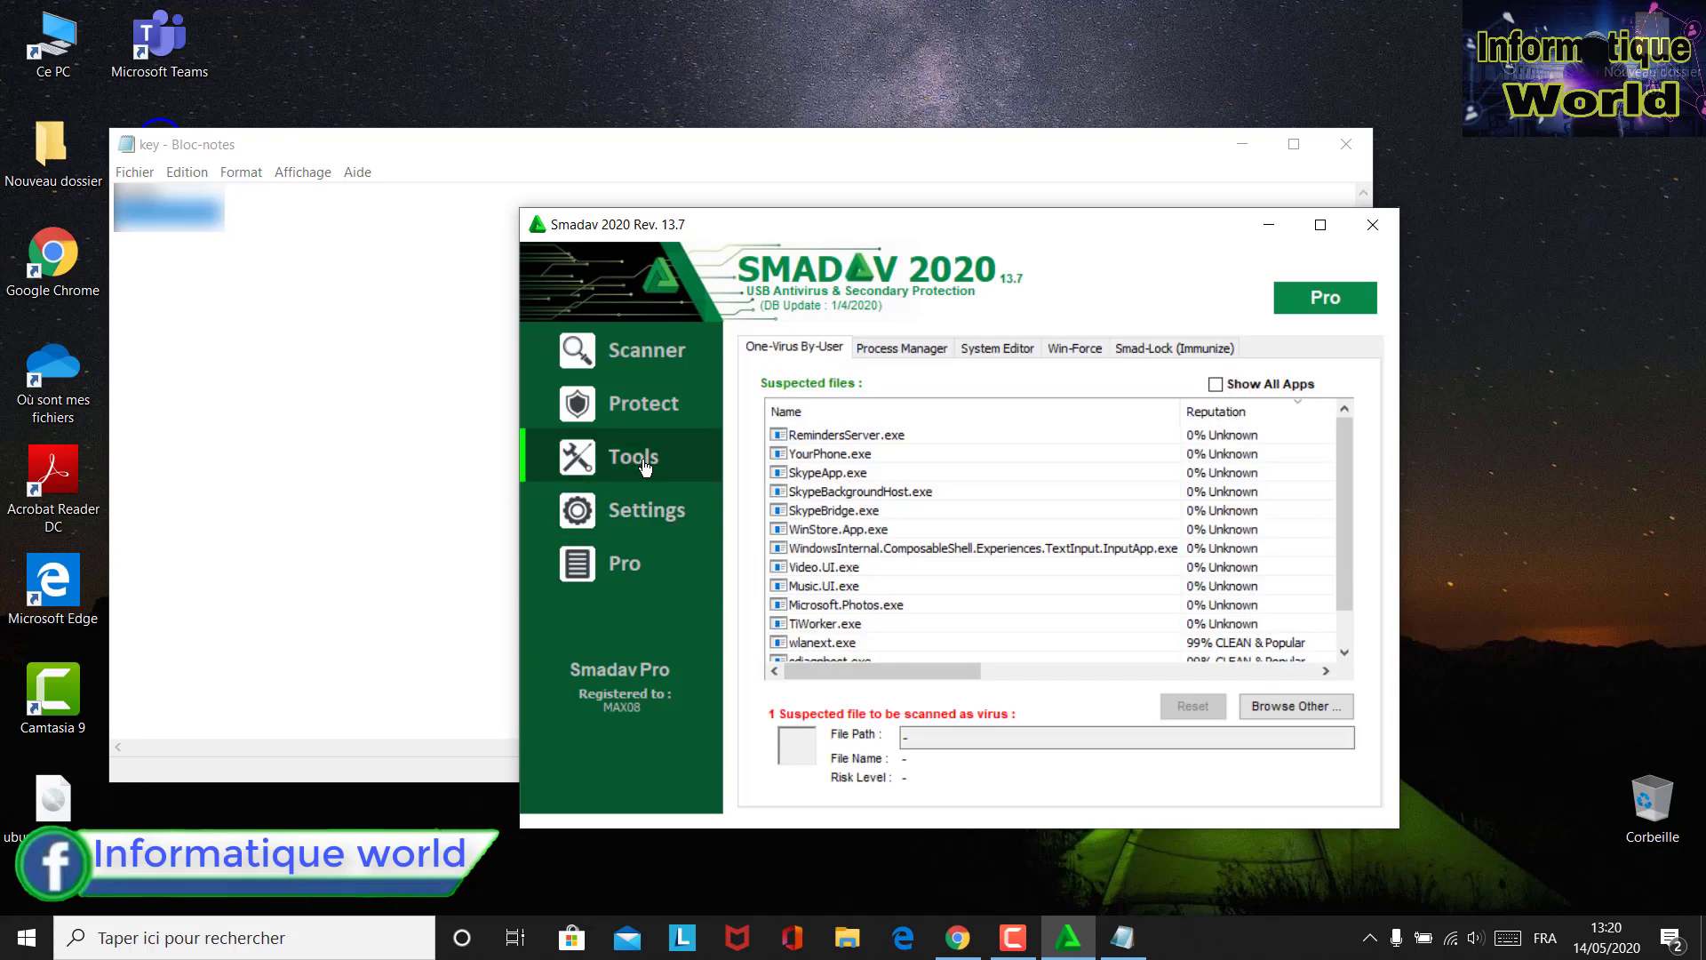
click(647, 418)
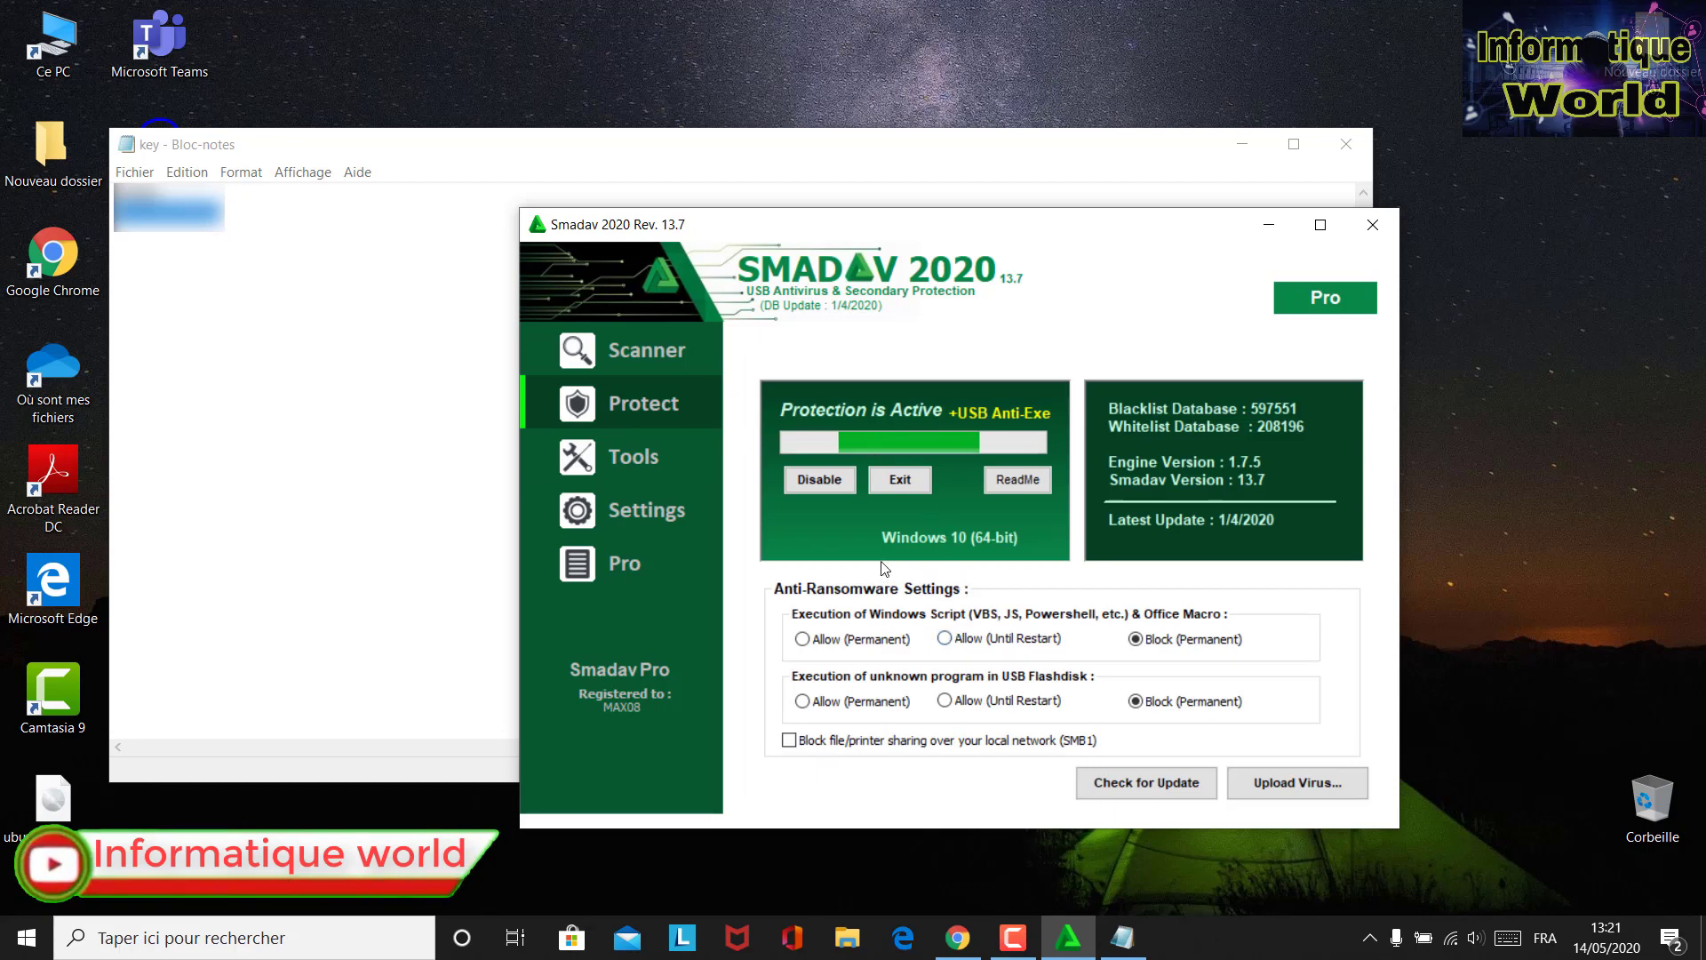
Review the suspected files in Smadav's Tools section, and examine the Protect, Pro and Settings sections.
click(622, 458)
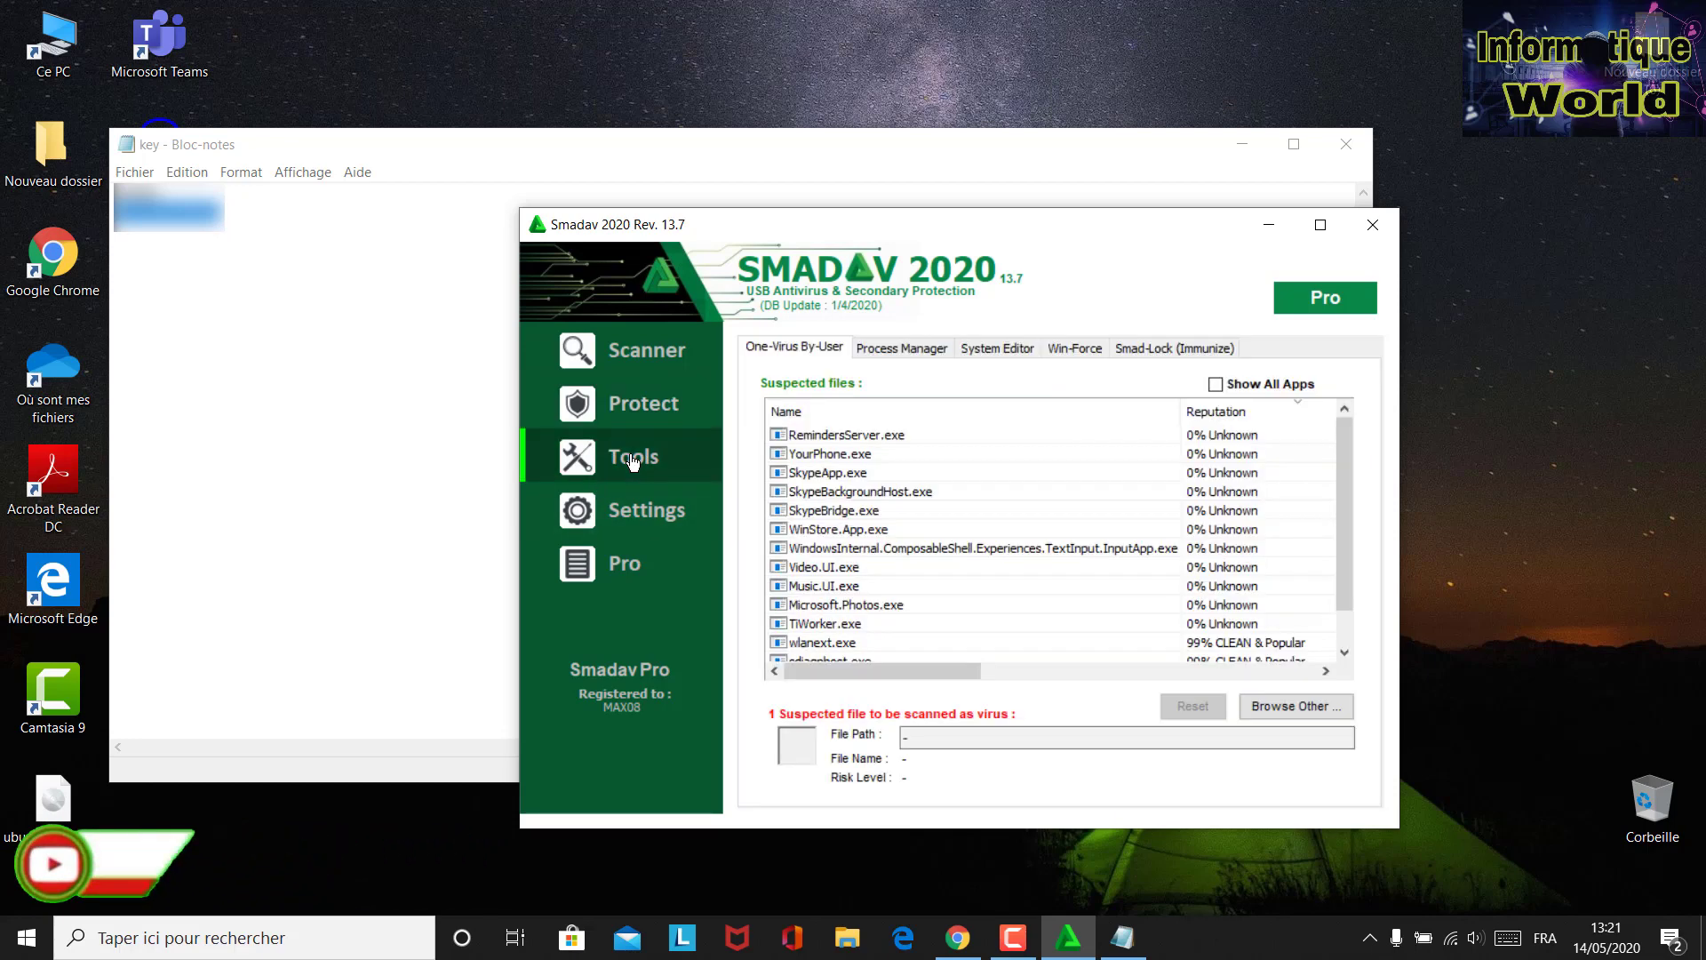
scroll(953, 484, down, 1)
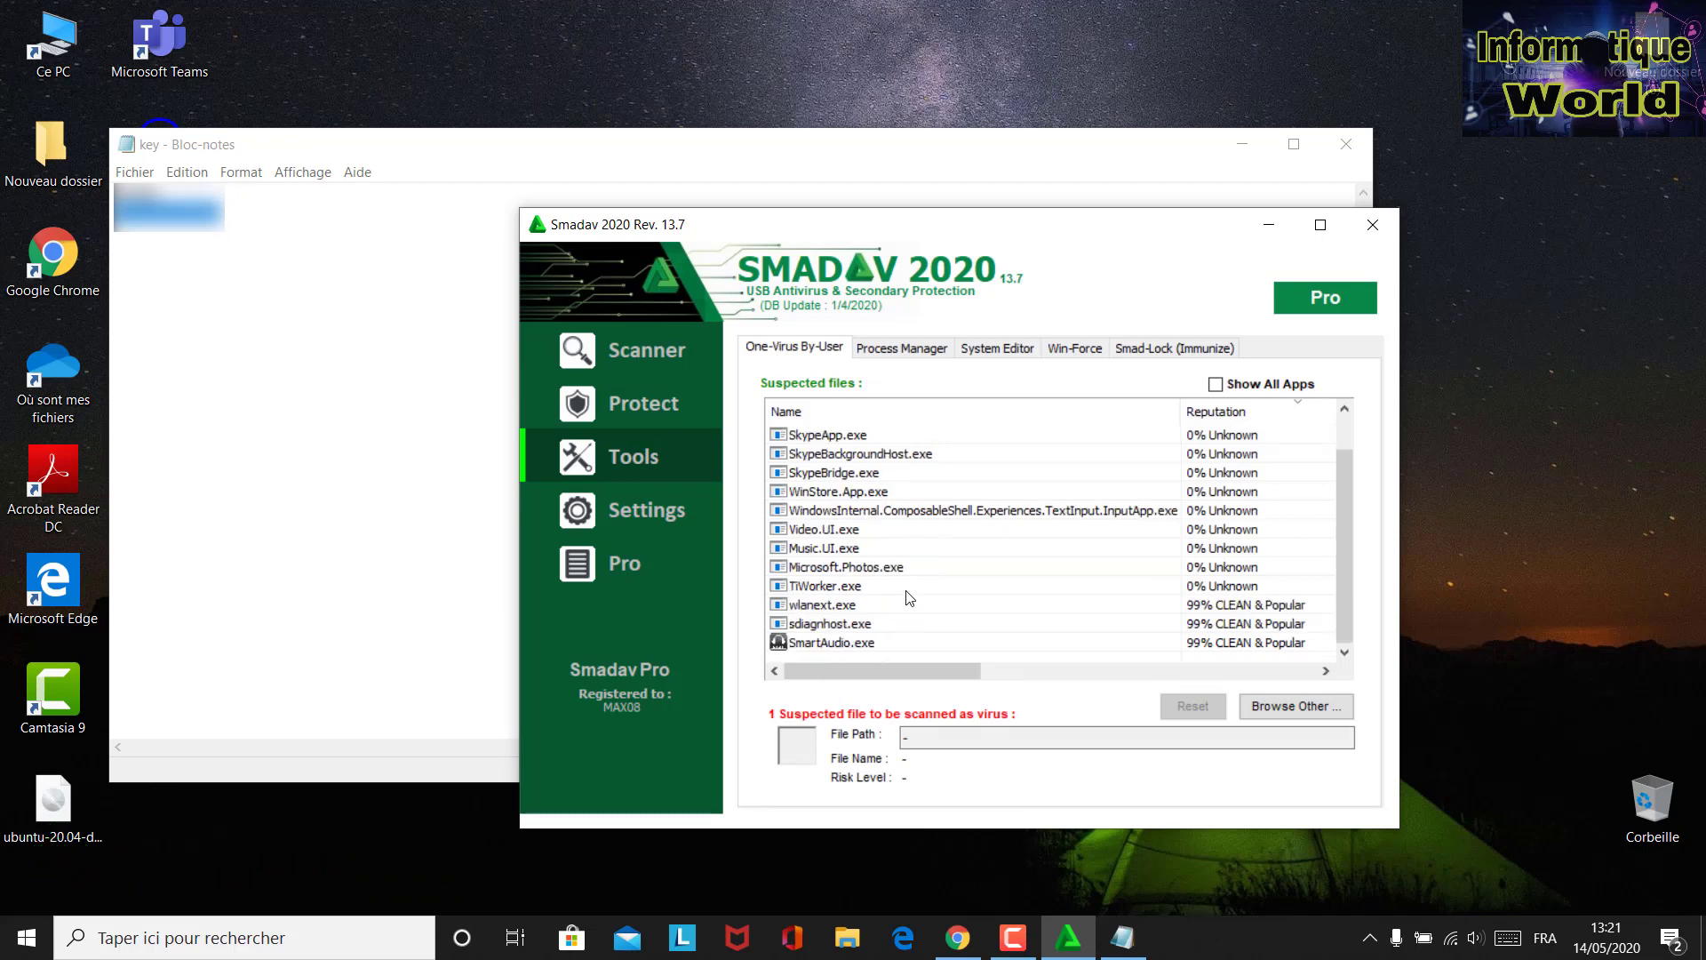
scroll(915, 533, up, 1)
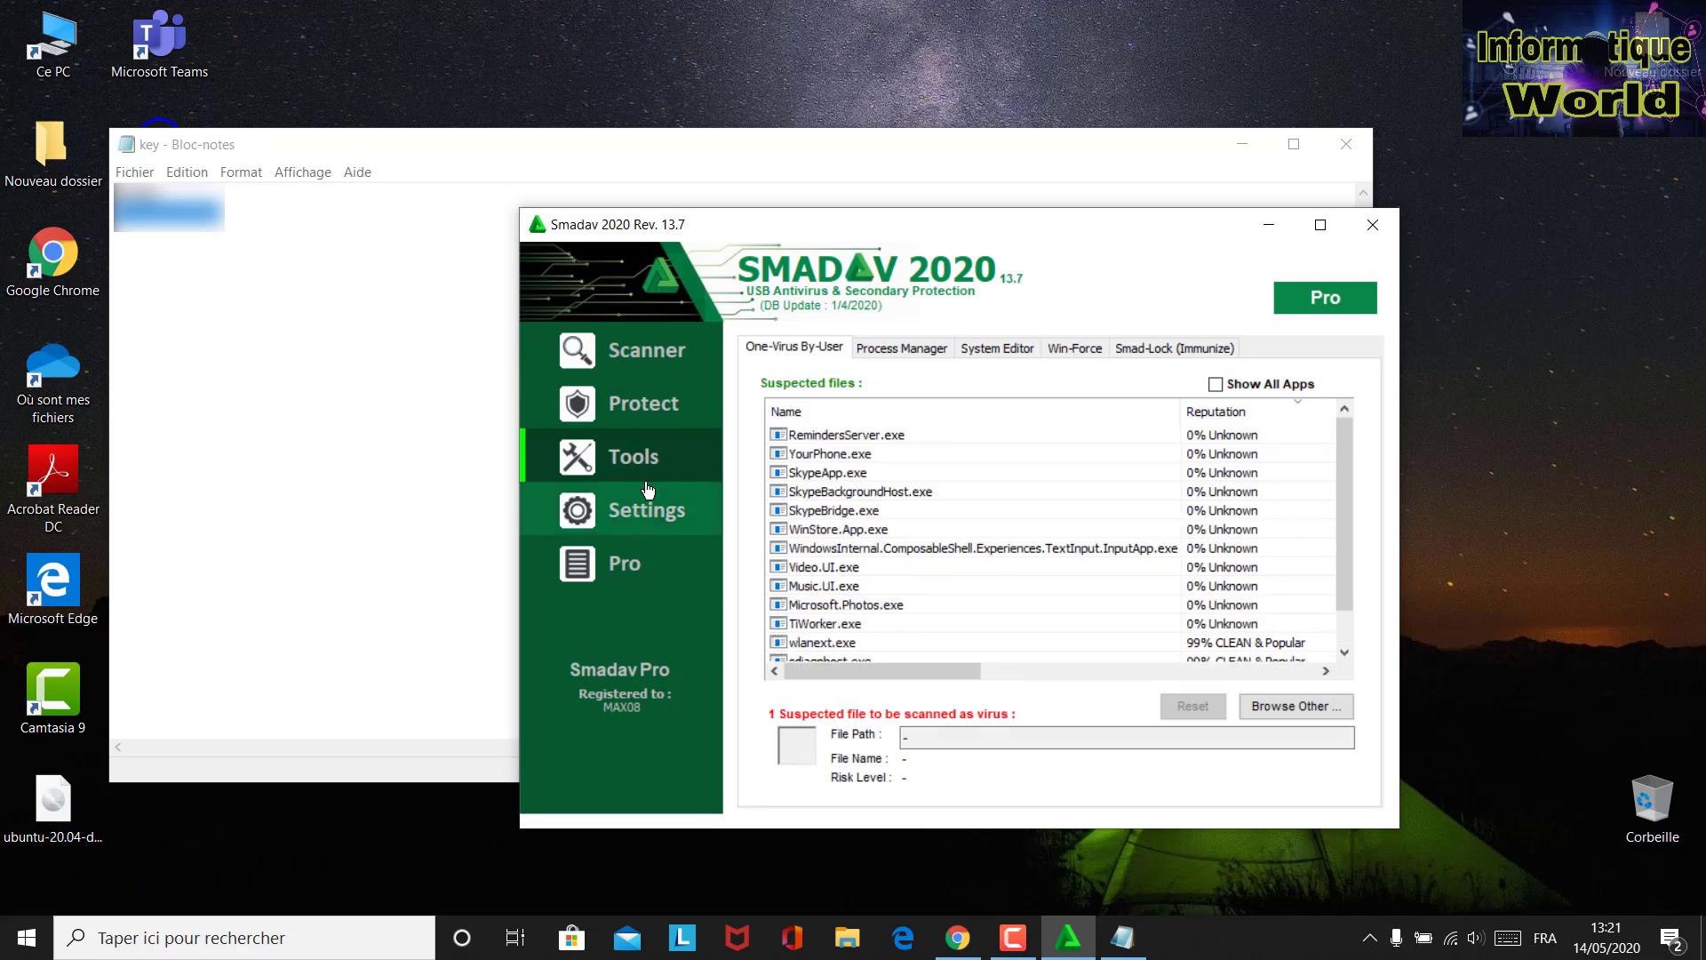
click(647, 405)
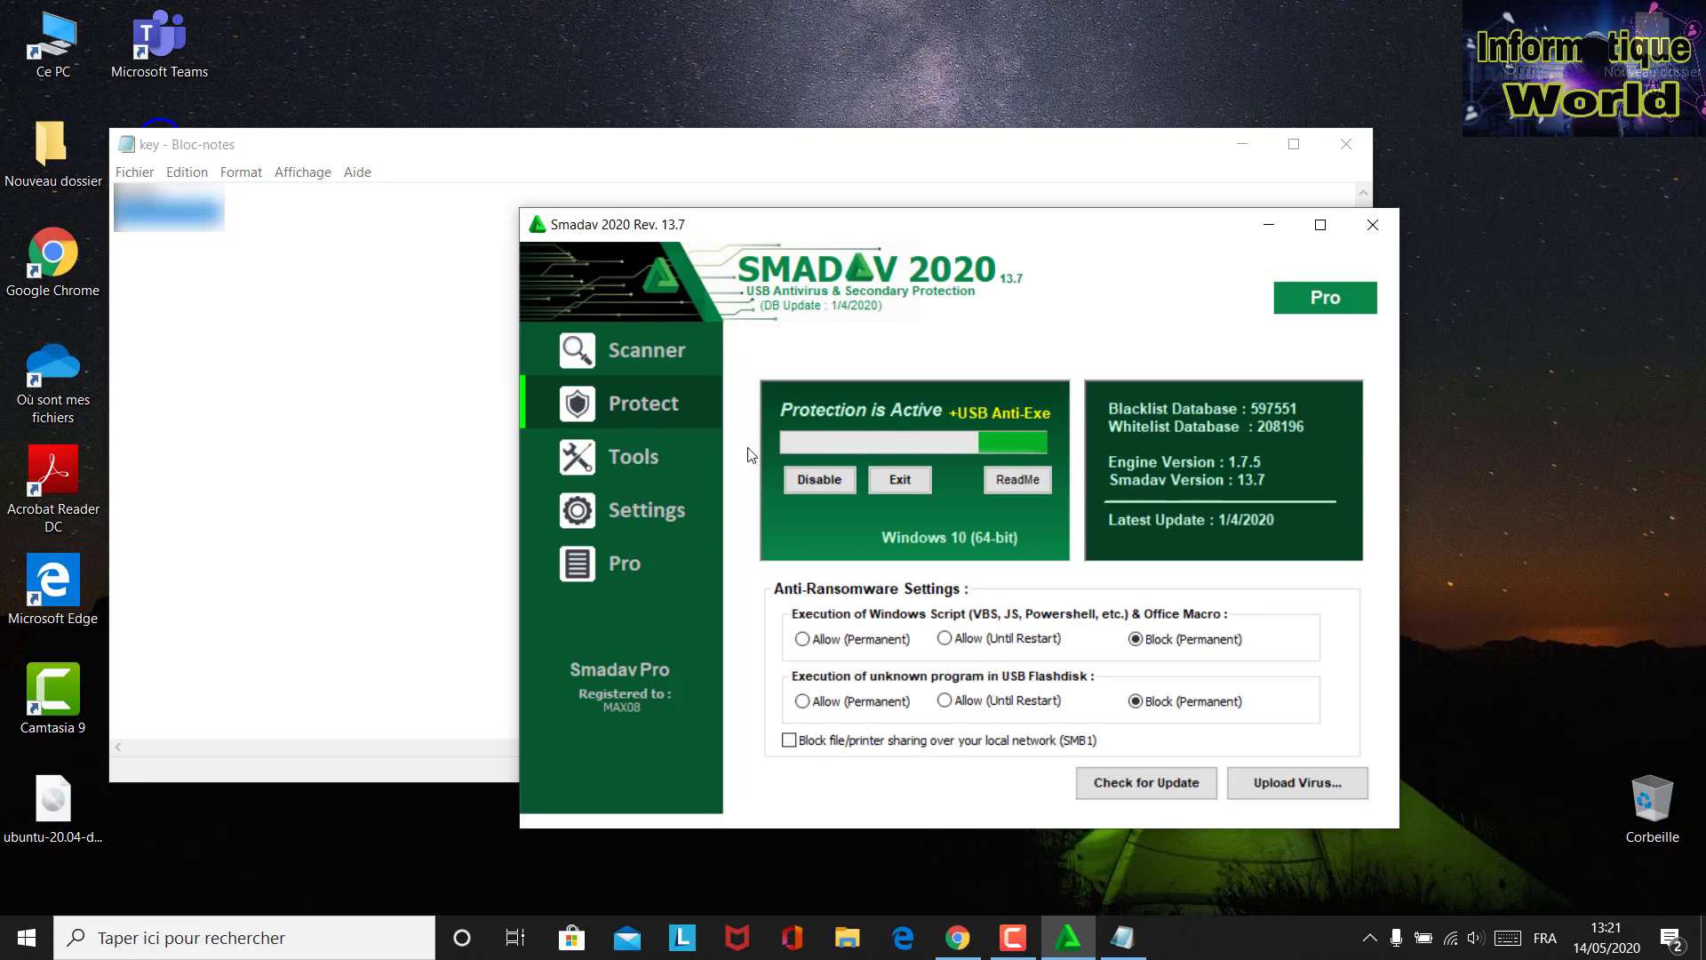
click(660, 516)
click(654, 583)
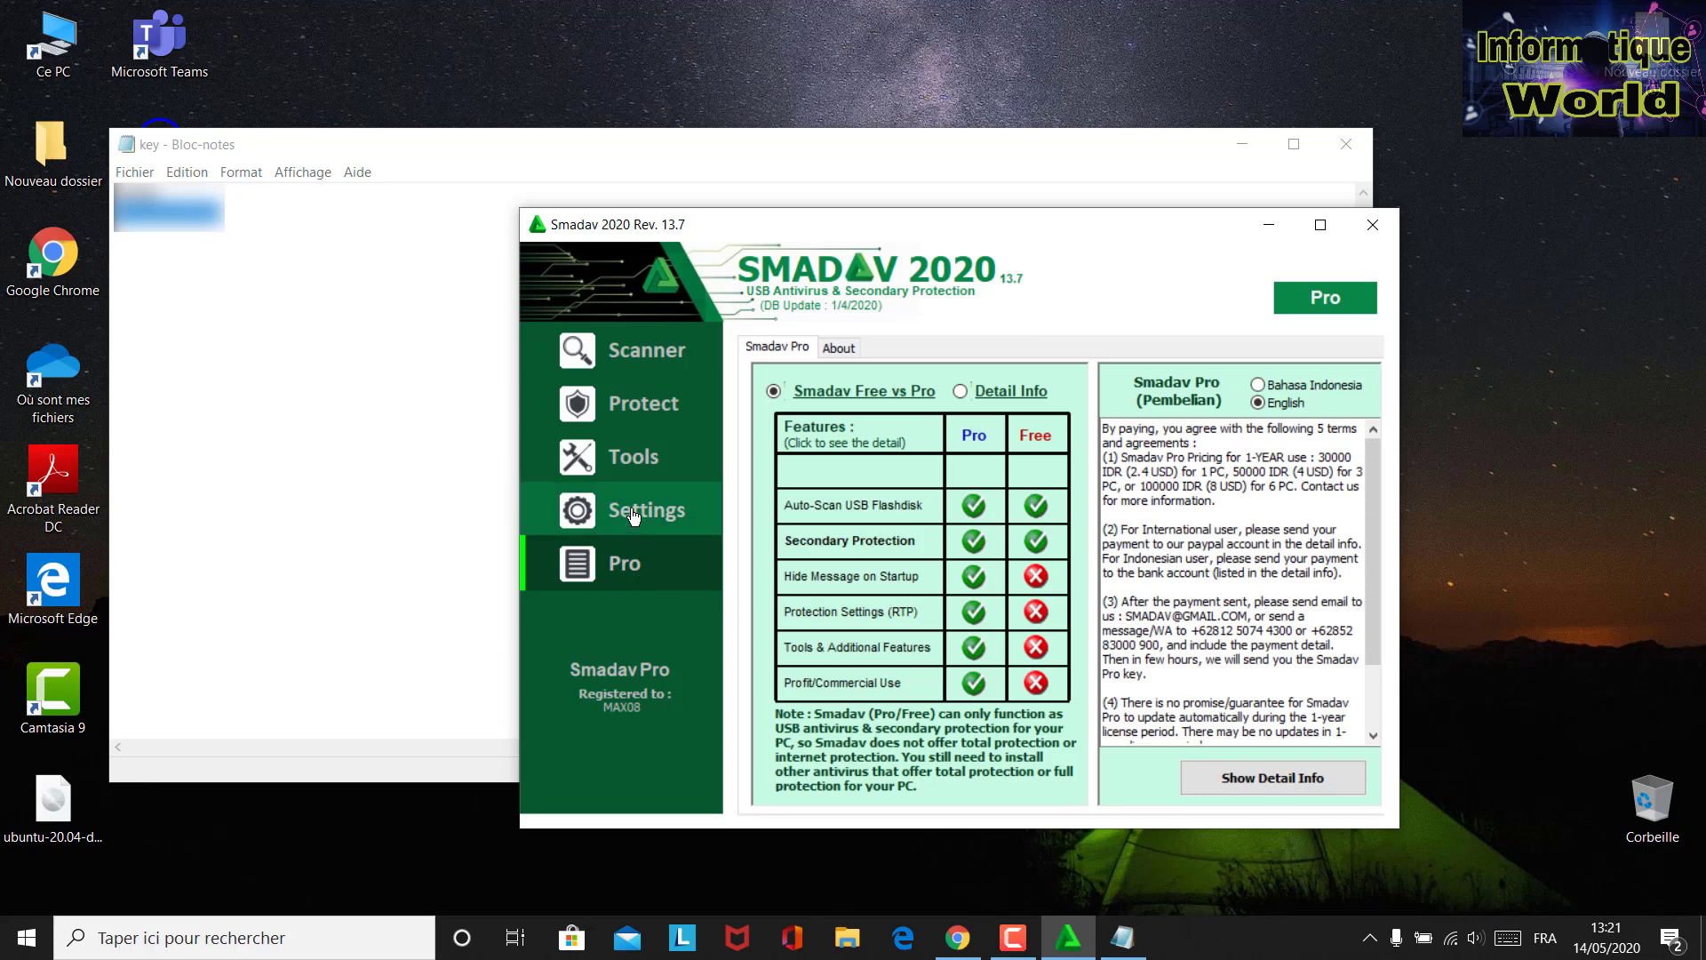
click(634, 516)
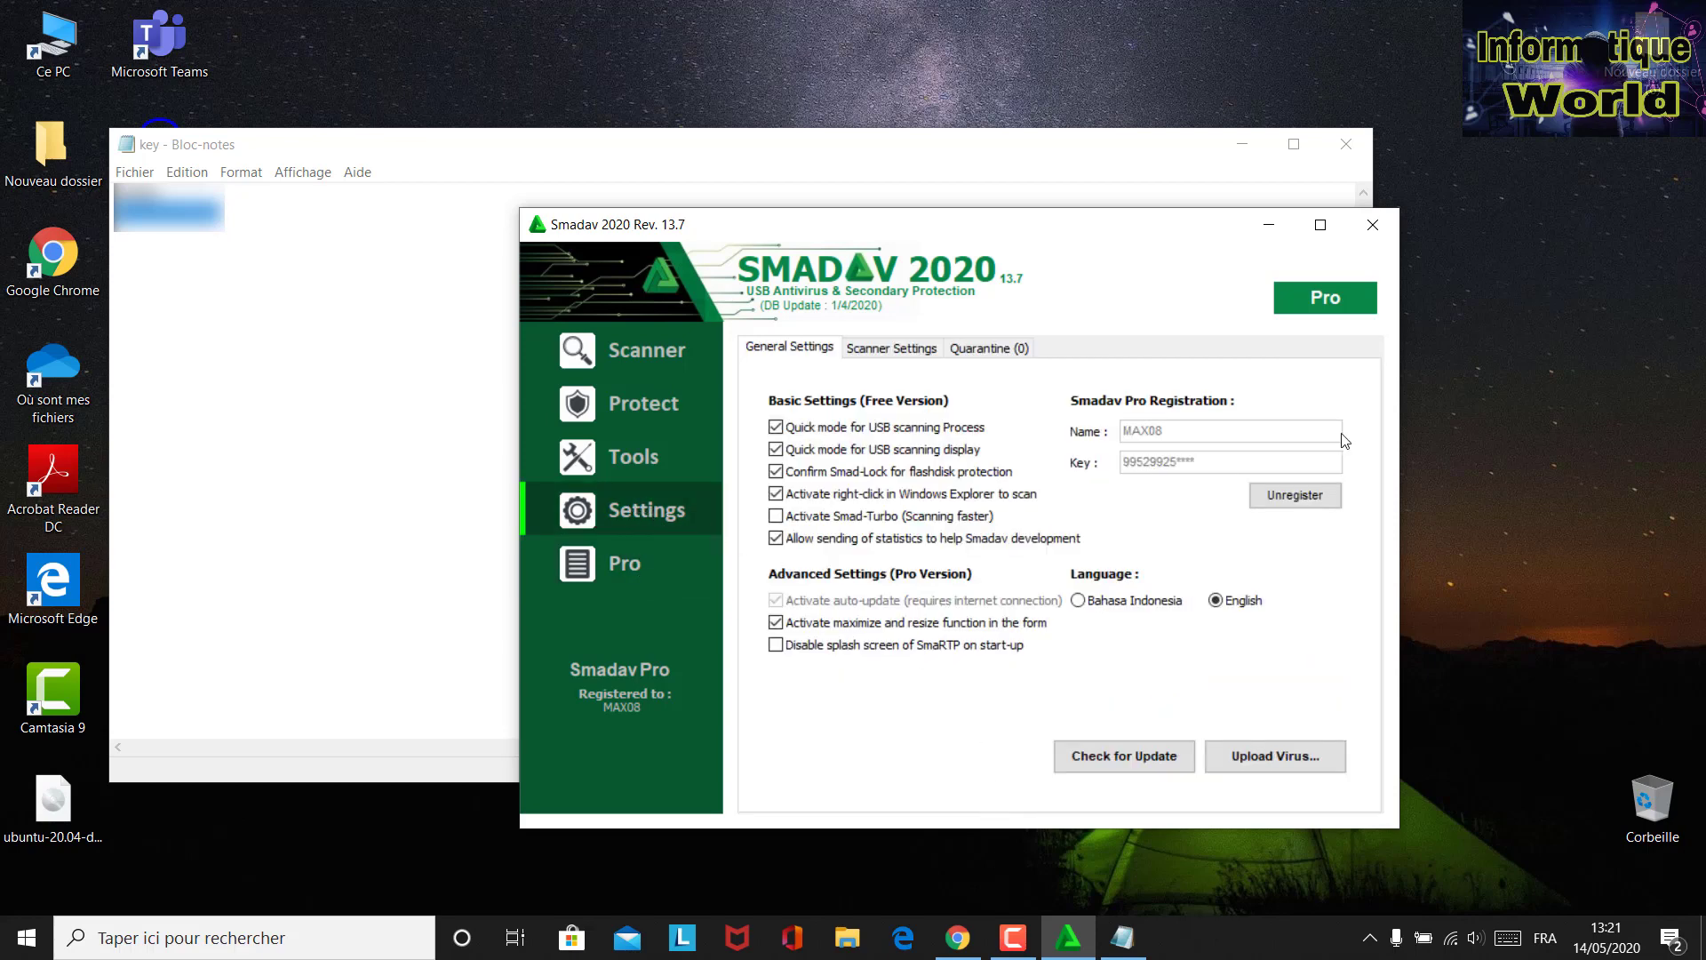
Minimize the key file's window, run a Quick Scan of the system area in Smadav and open the scan's virus results.
click(1243, 144)
drag(1219, 242, 1173, 167)
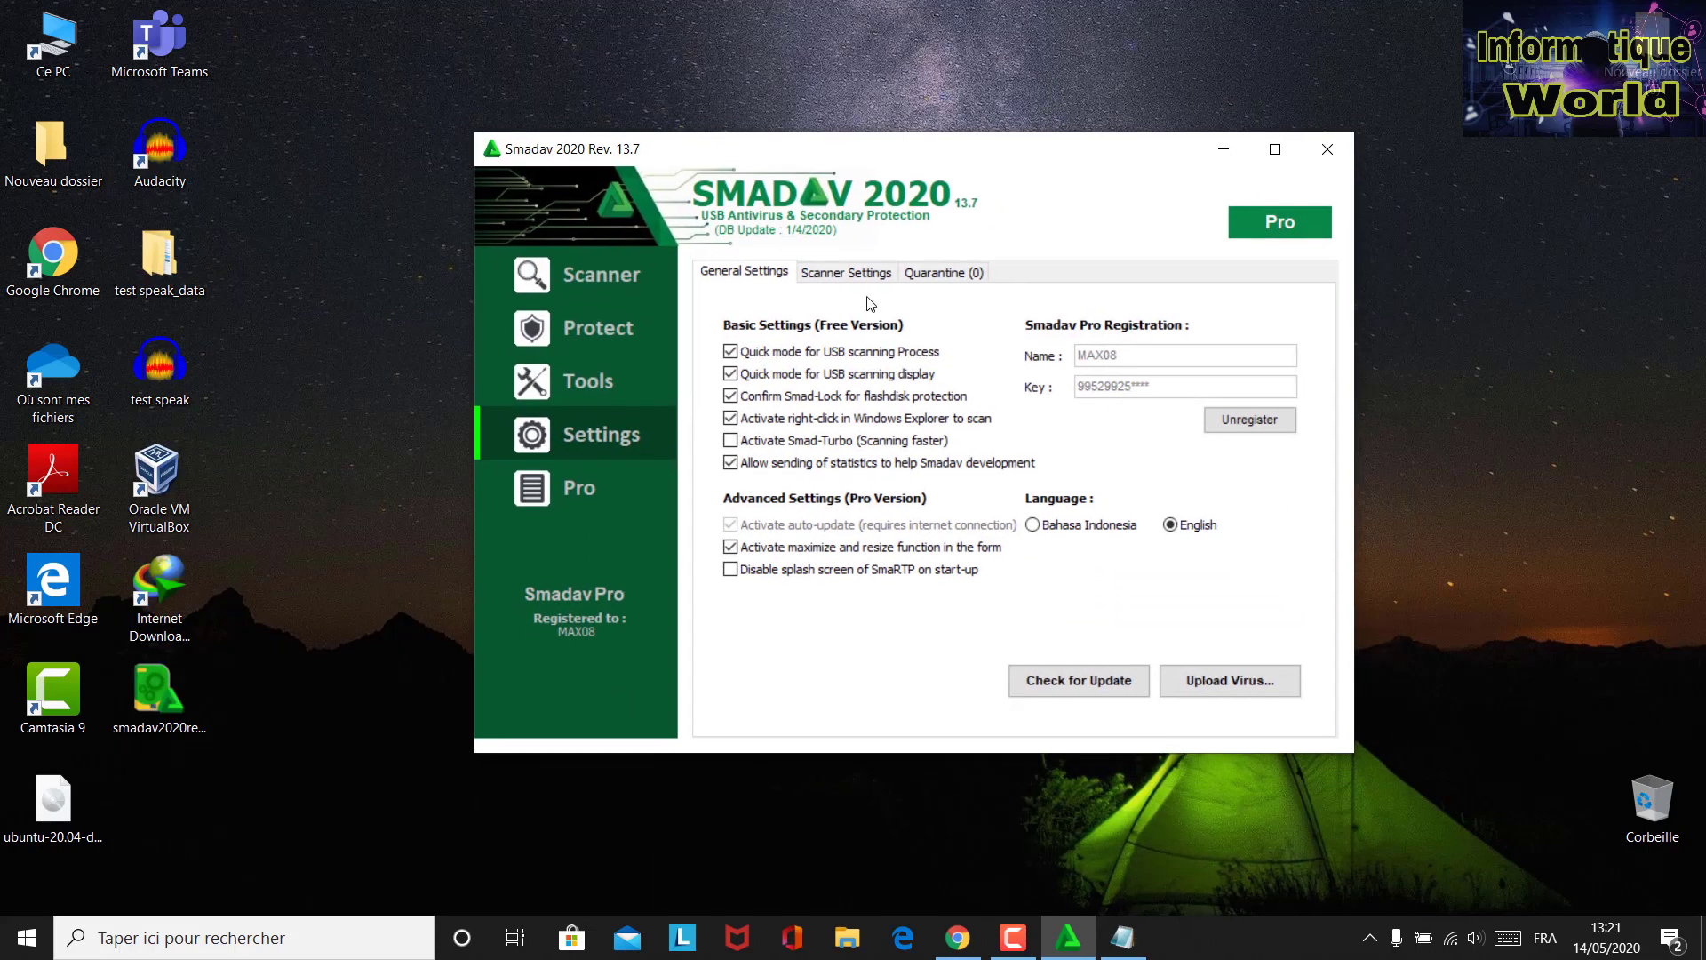
click(626, 281)
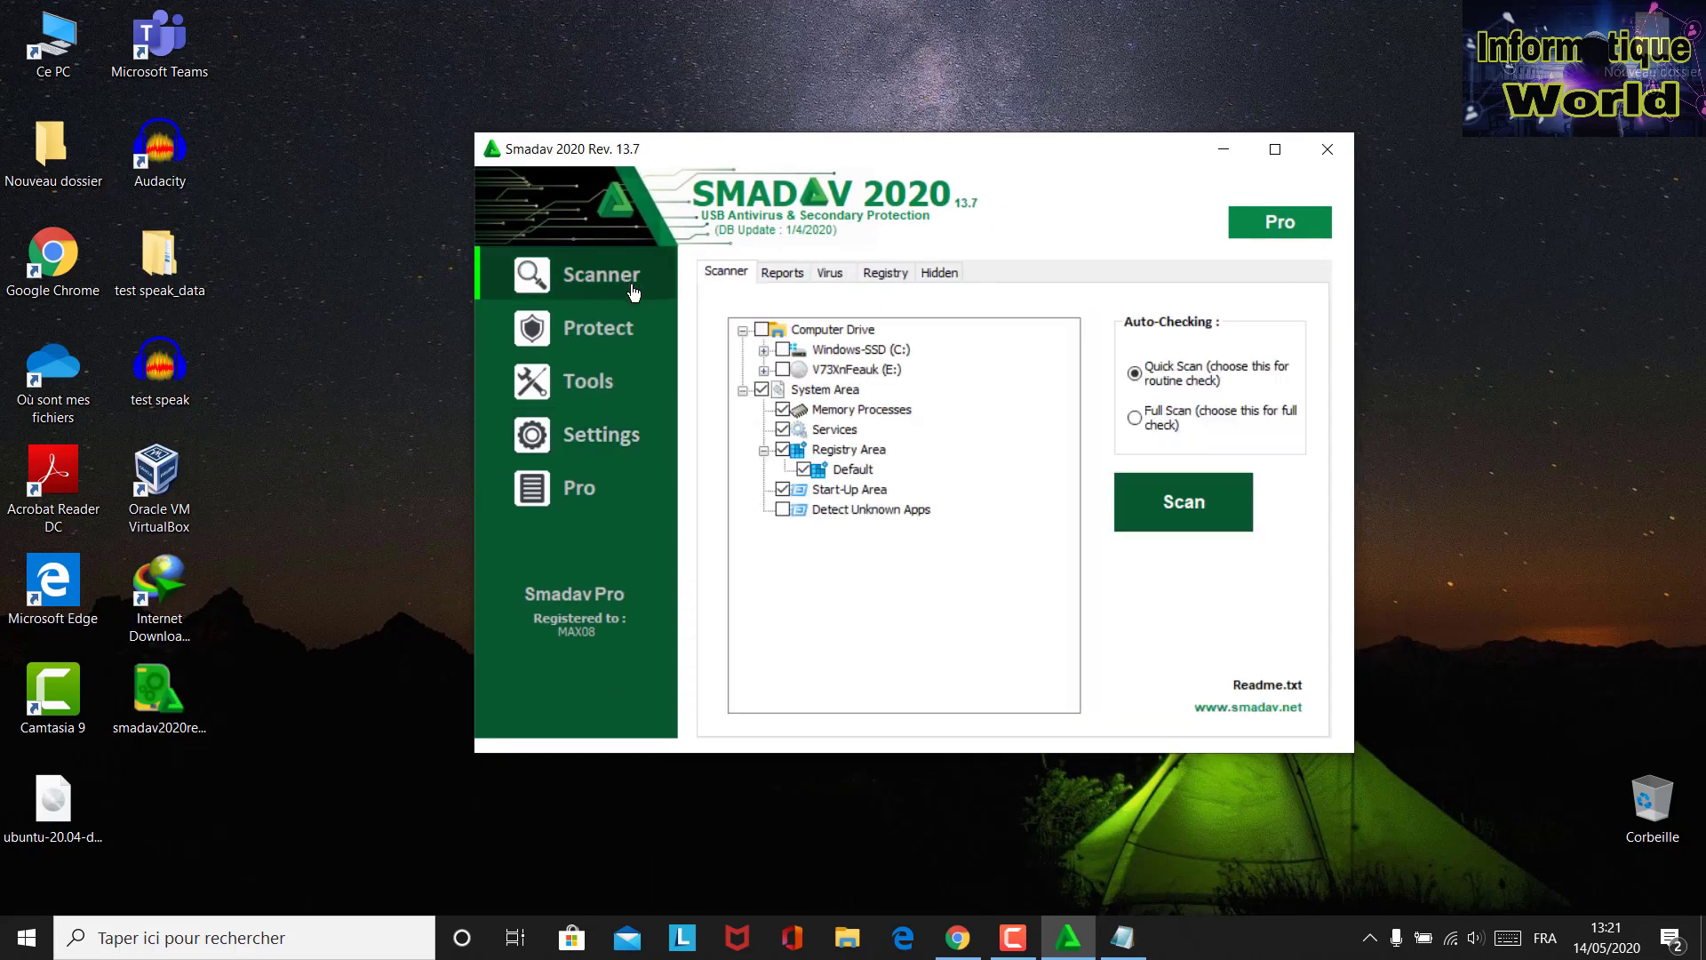
click(1219, 521)
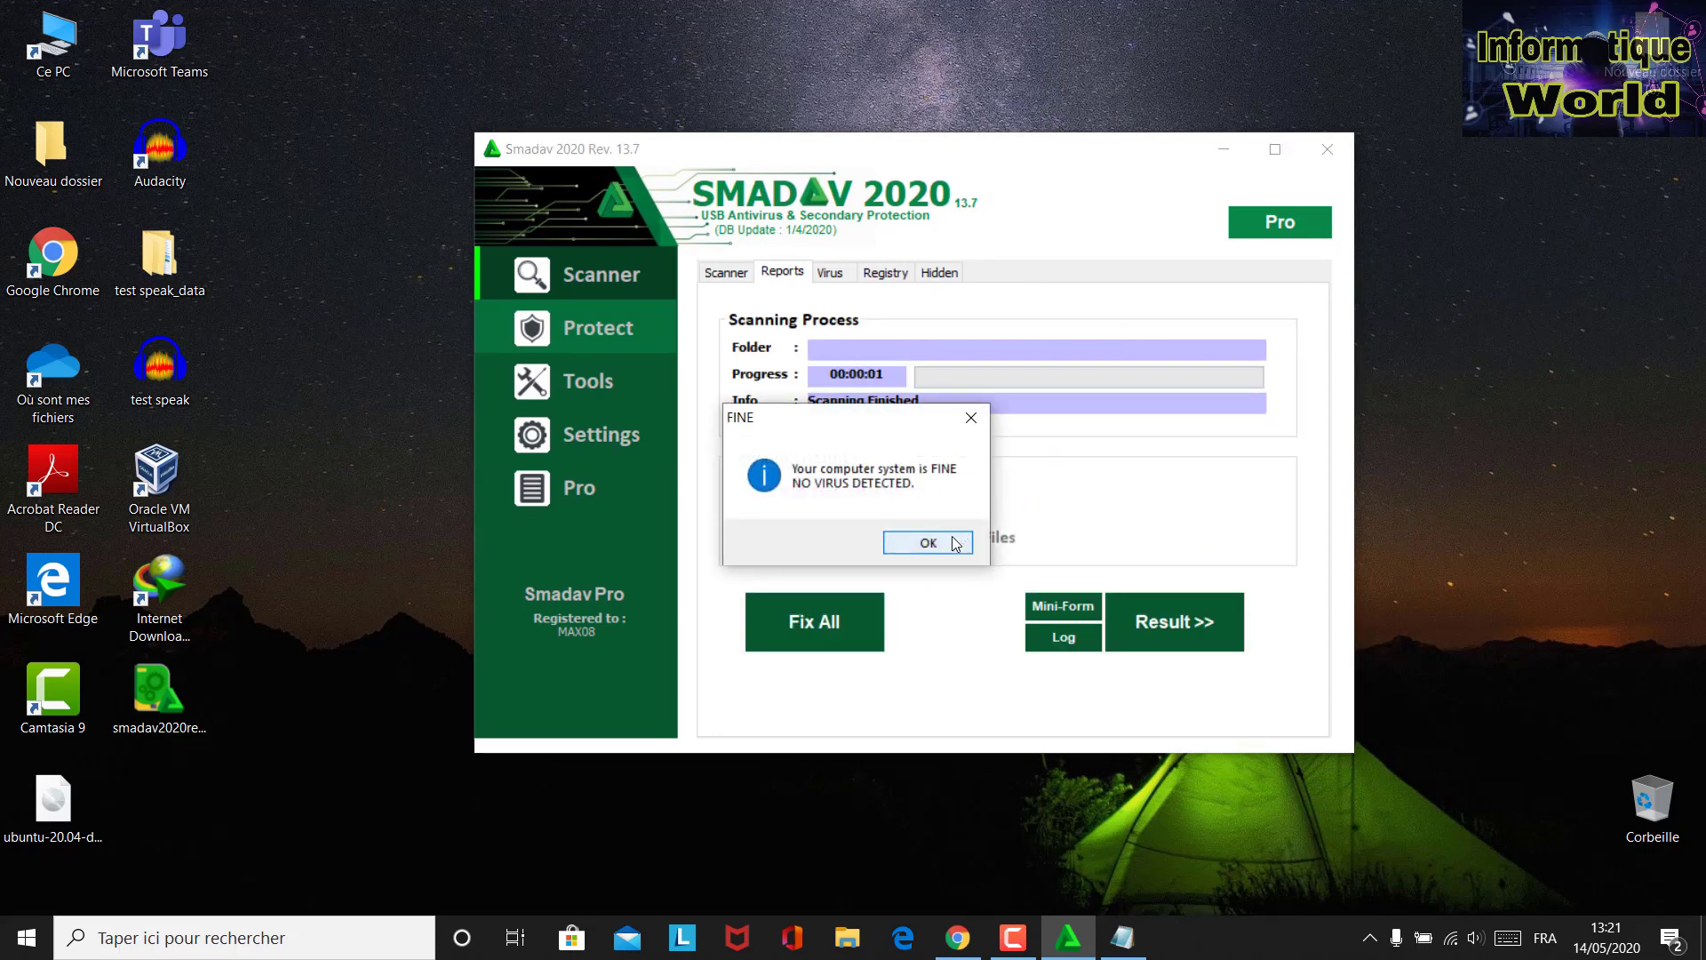
click(954, 543)
click(1154, 632)
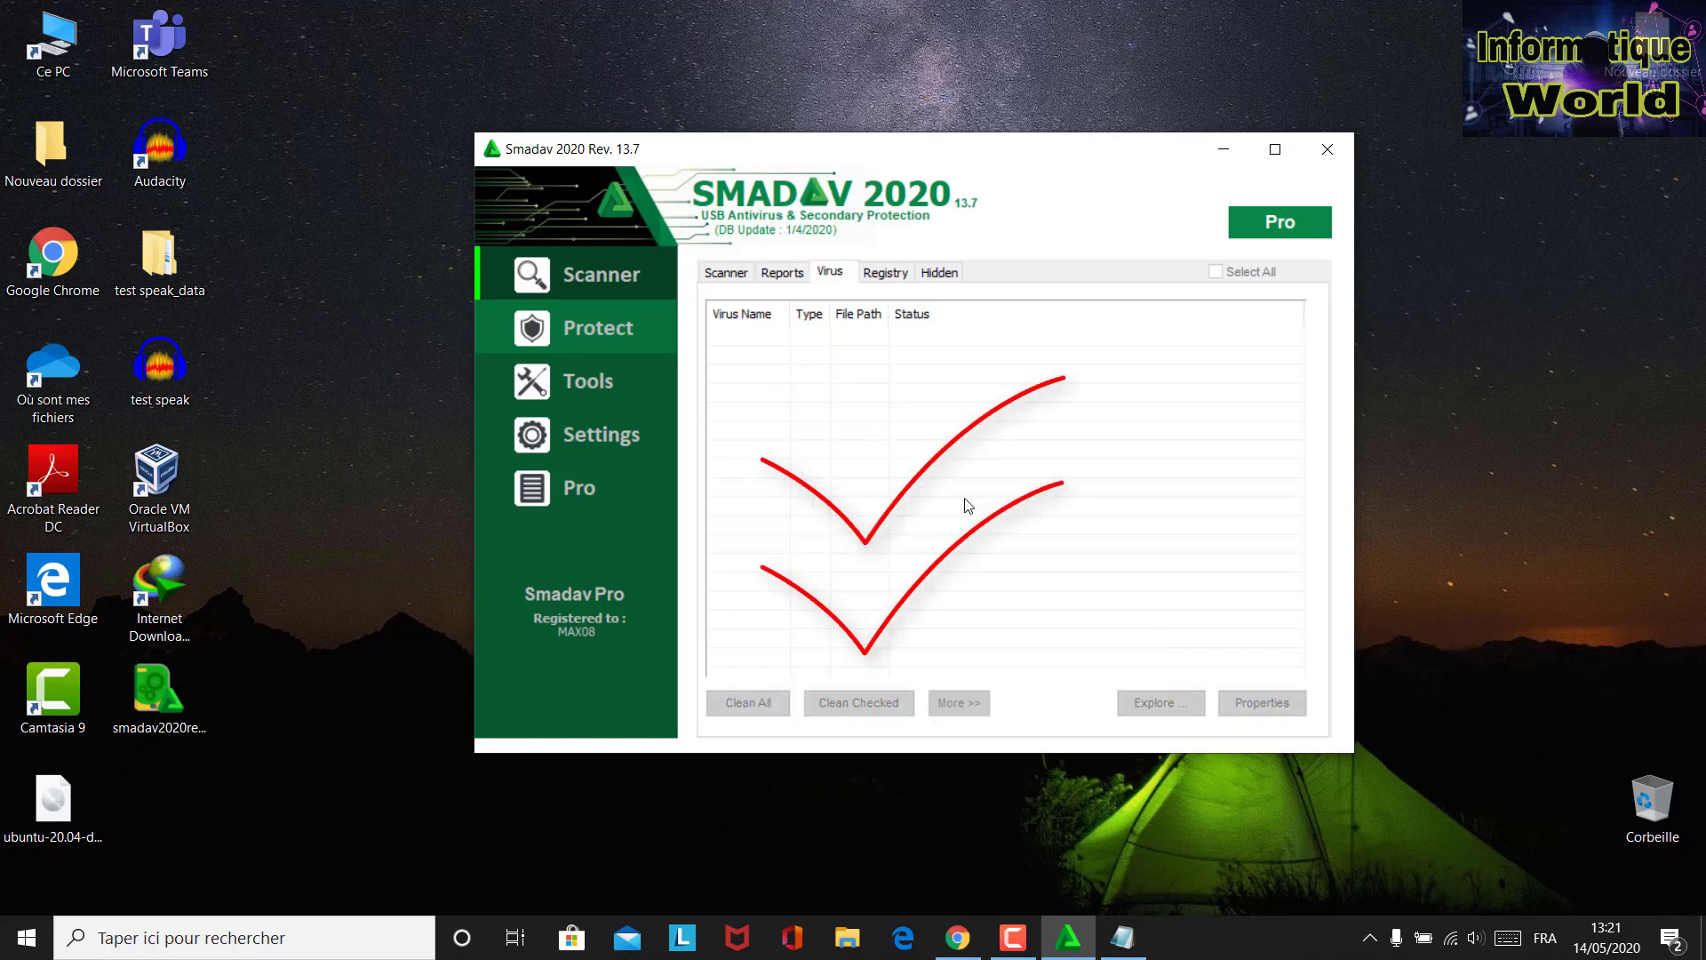
Examine the suspected files and their reputations in the One-Virus By-User tool, including SmartAudio.exe.
click(623, 386)
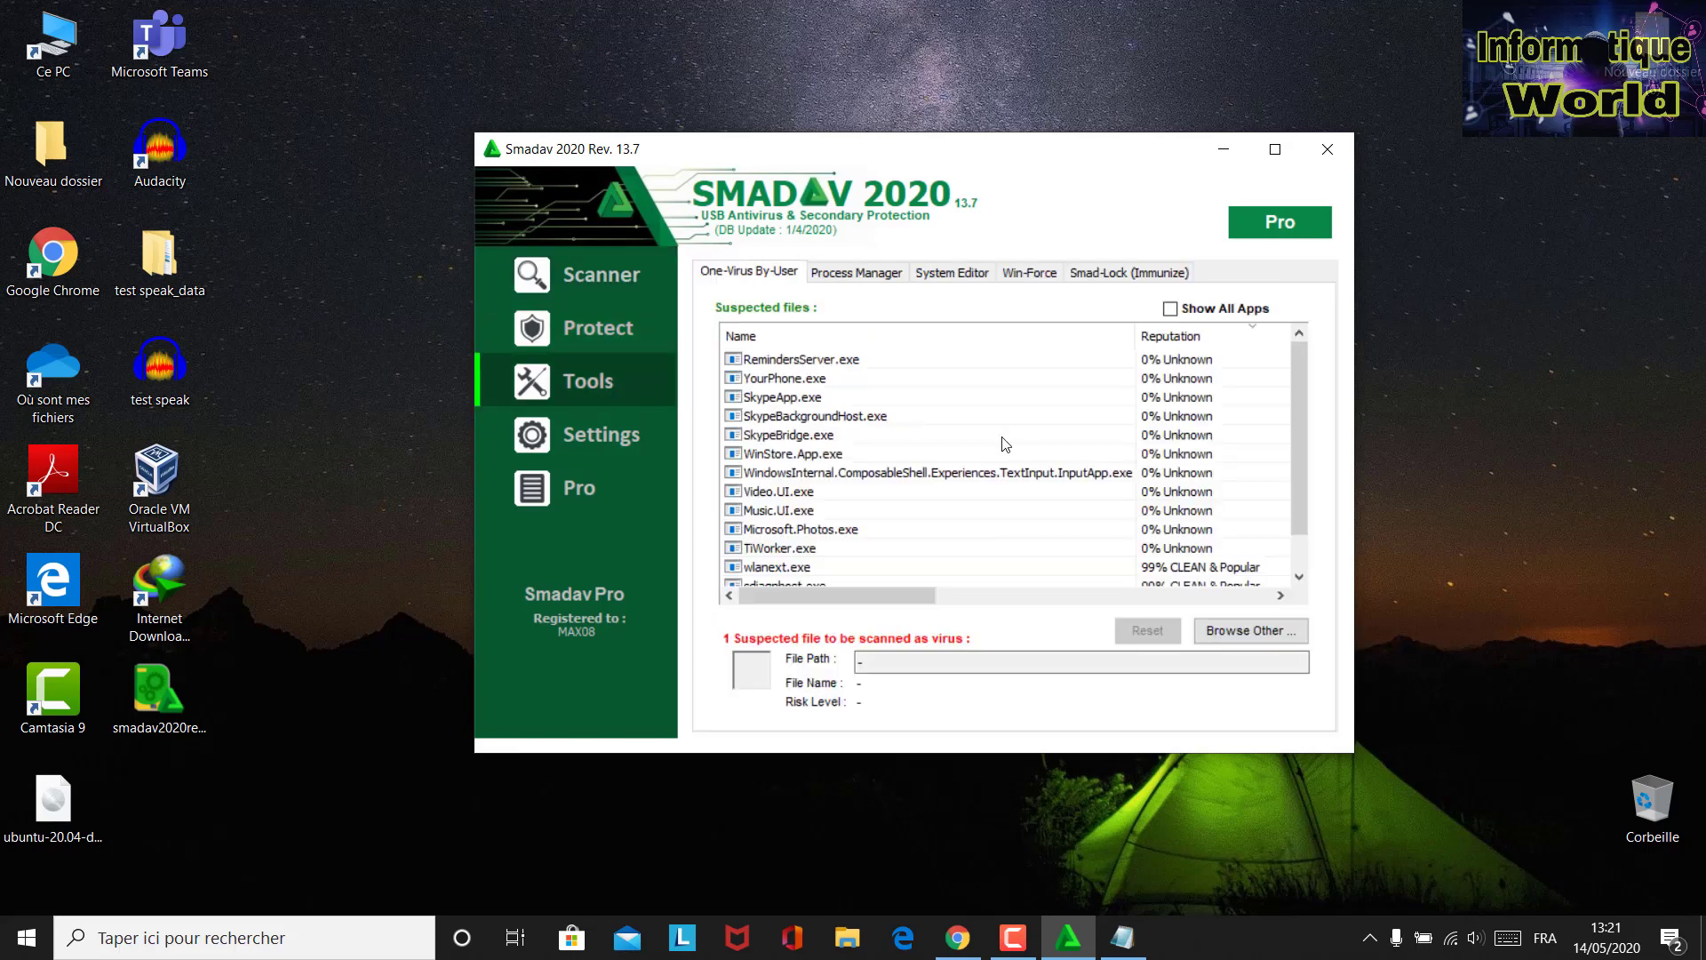
scroll(1005, 443, down, 1)
click(978, 569)
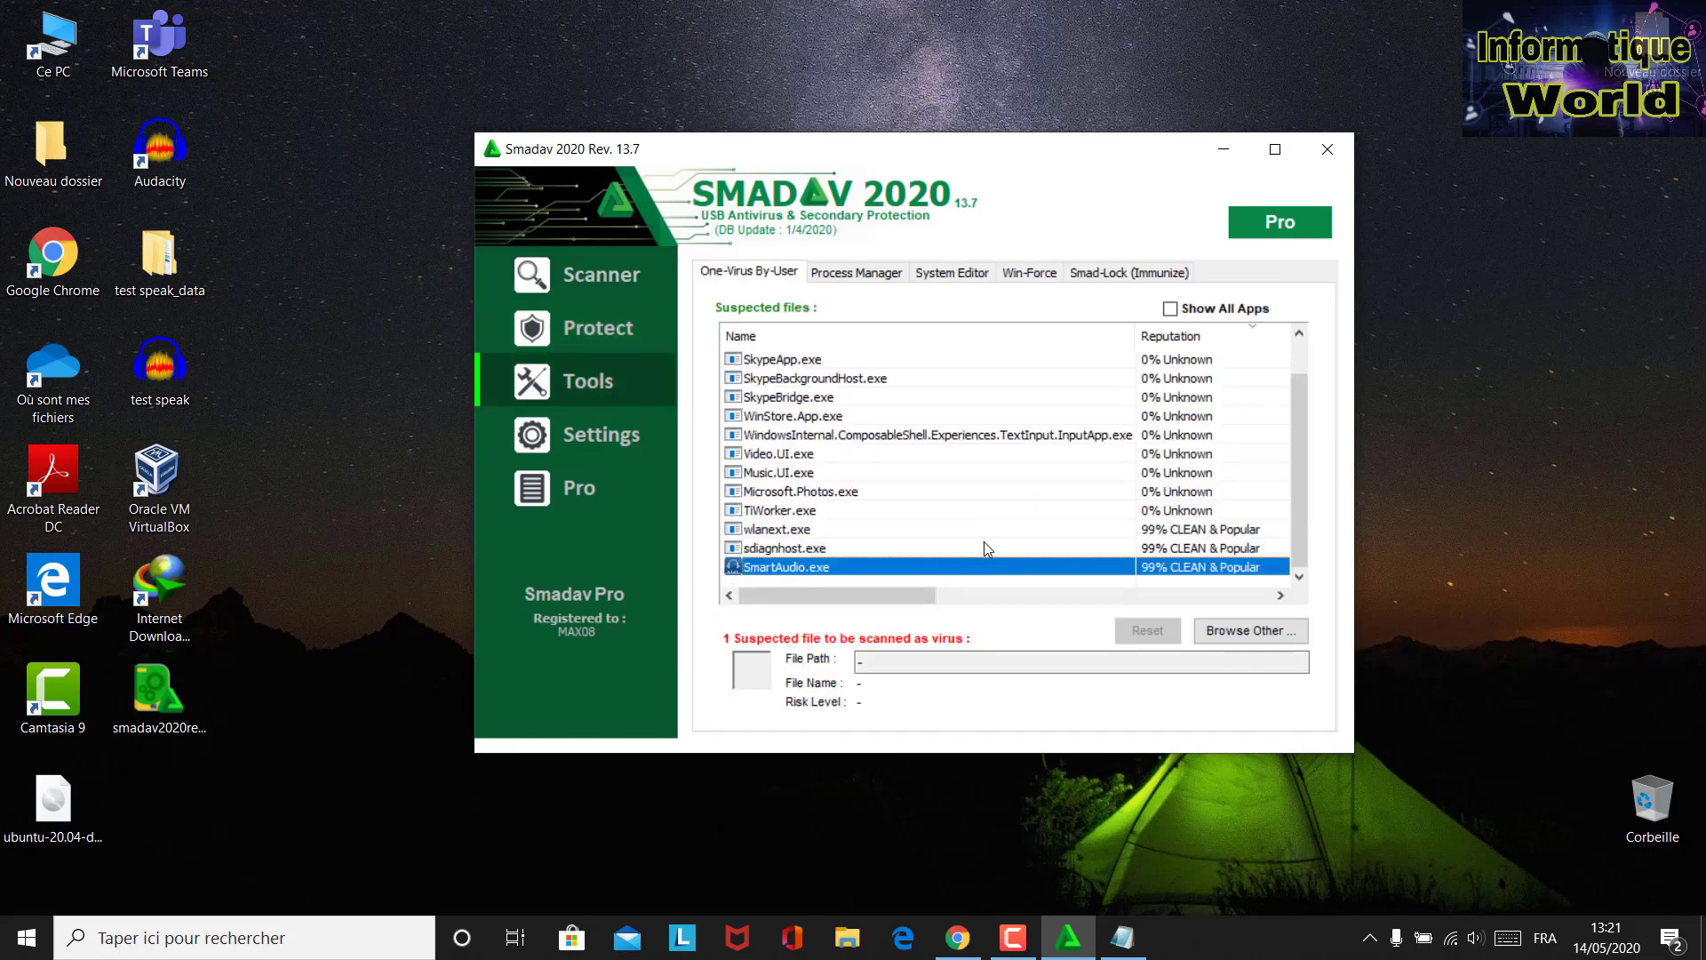
click(987, 531)
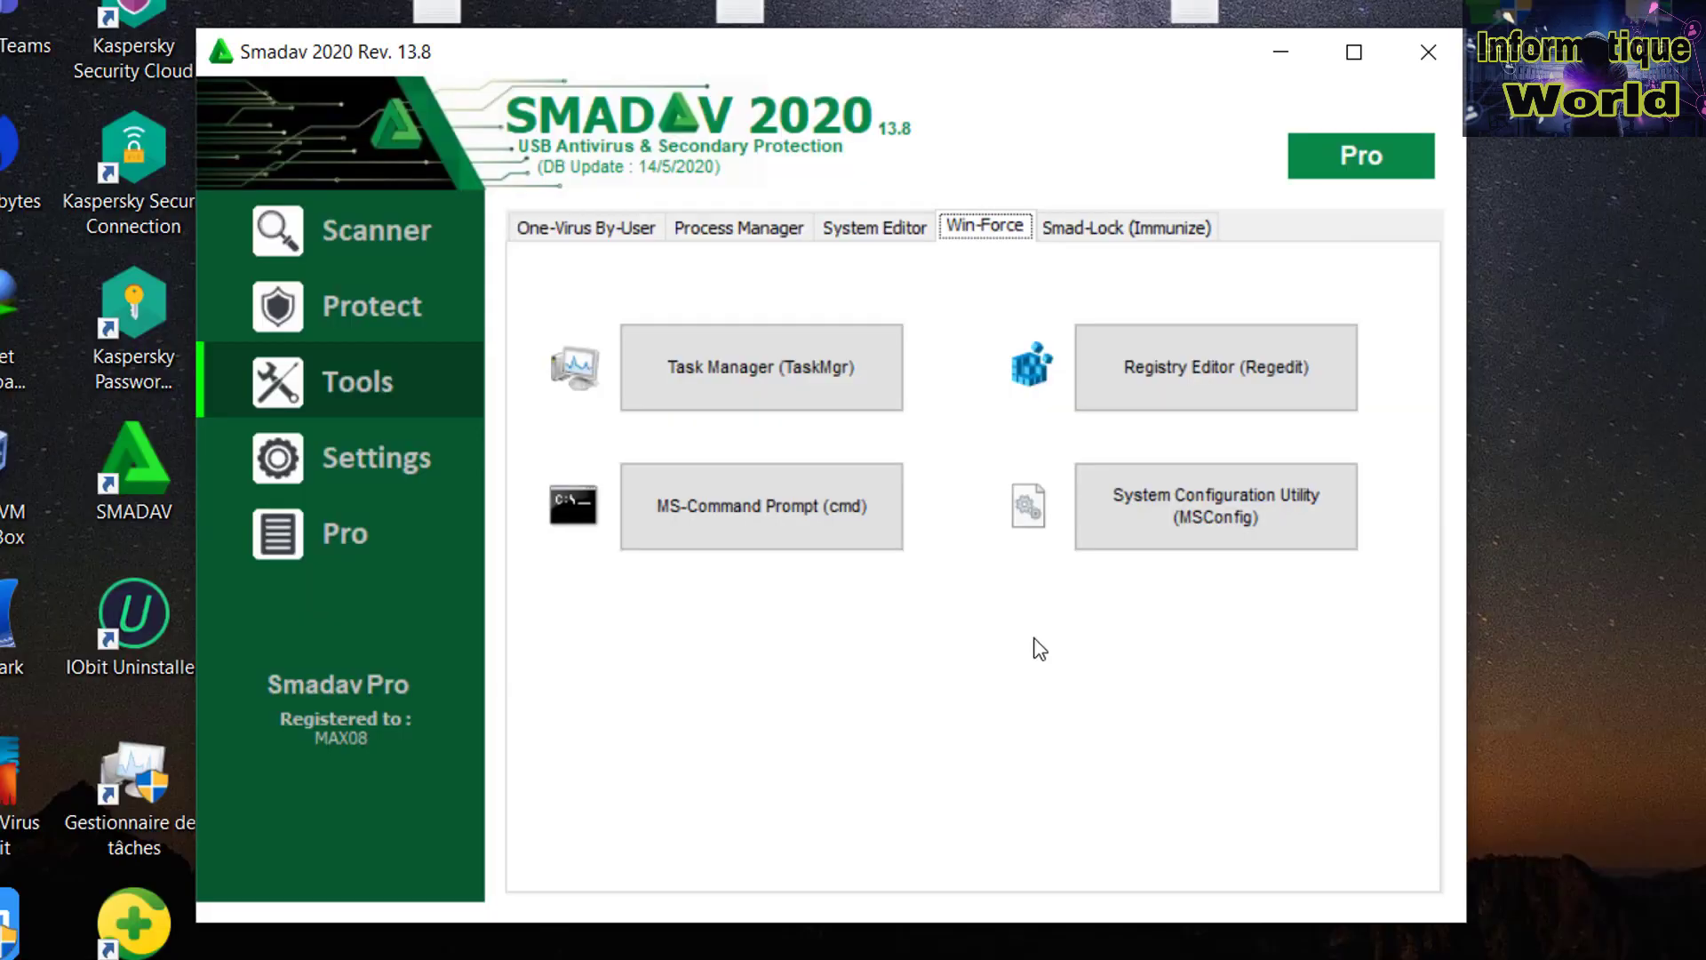
Launch Task Manager from Smadav's Win-Force tools and expand it to the detailed view.
click(772, 372)
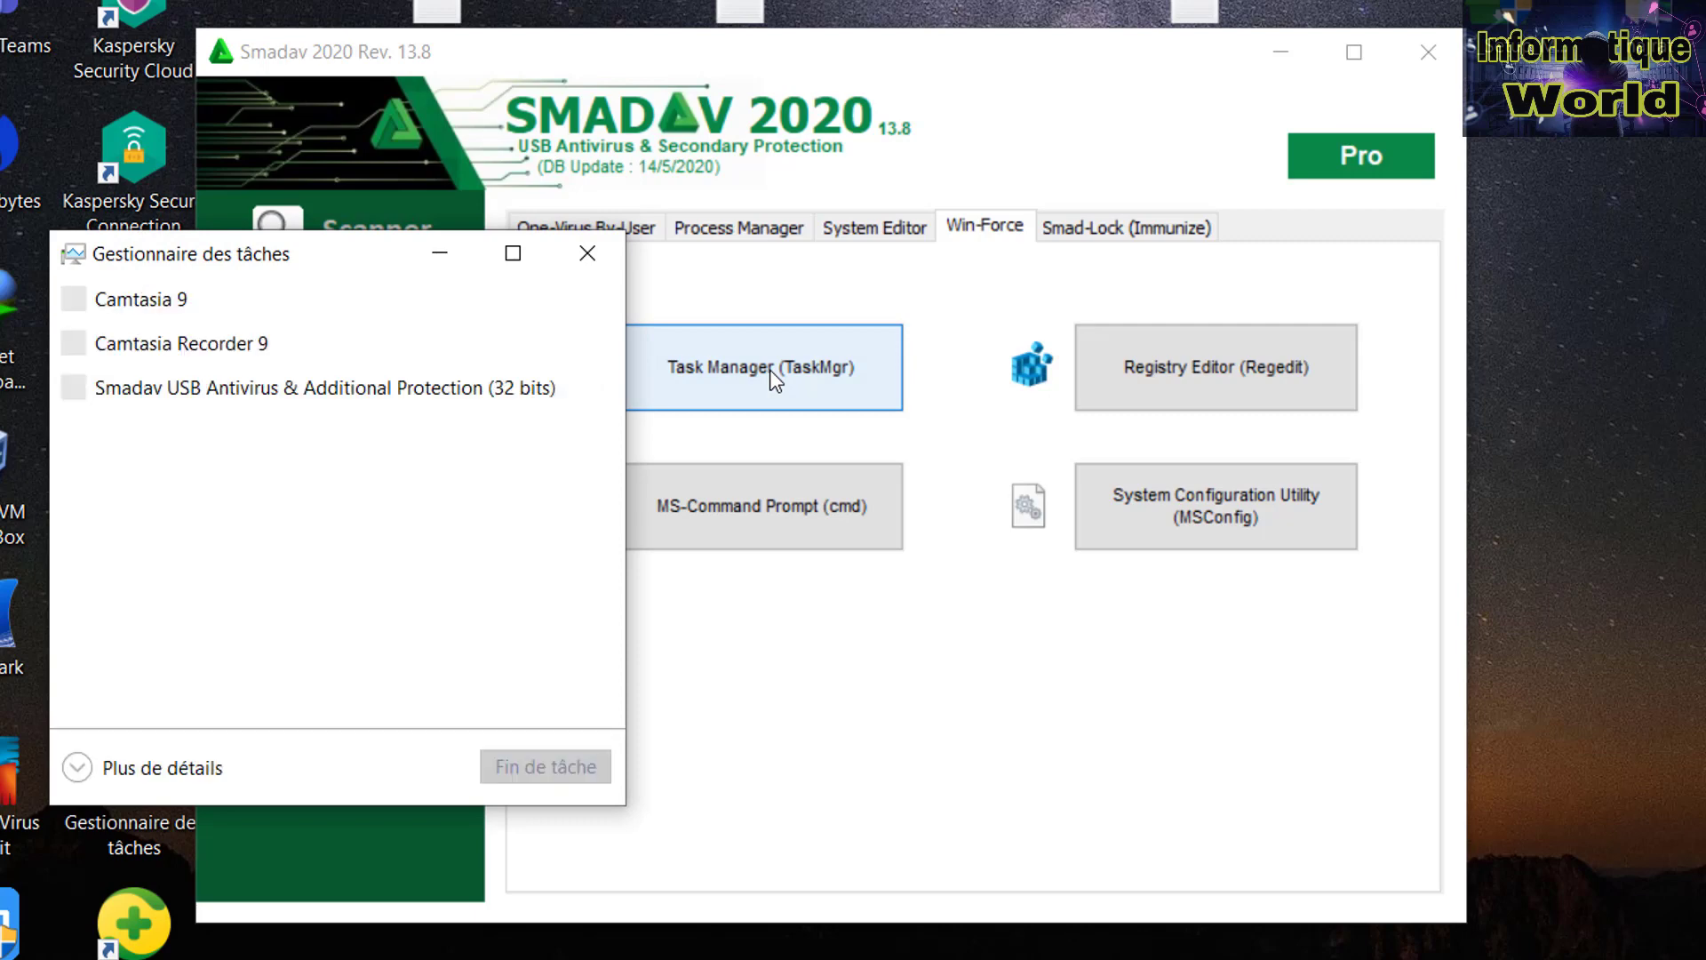
drag(355, 258, 602, 258)
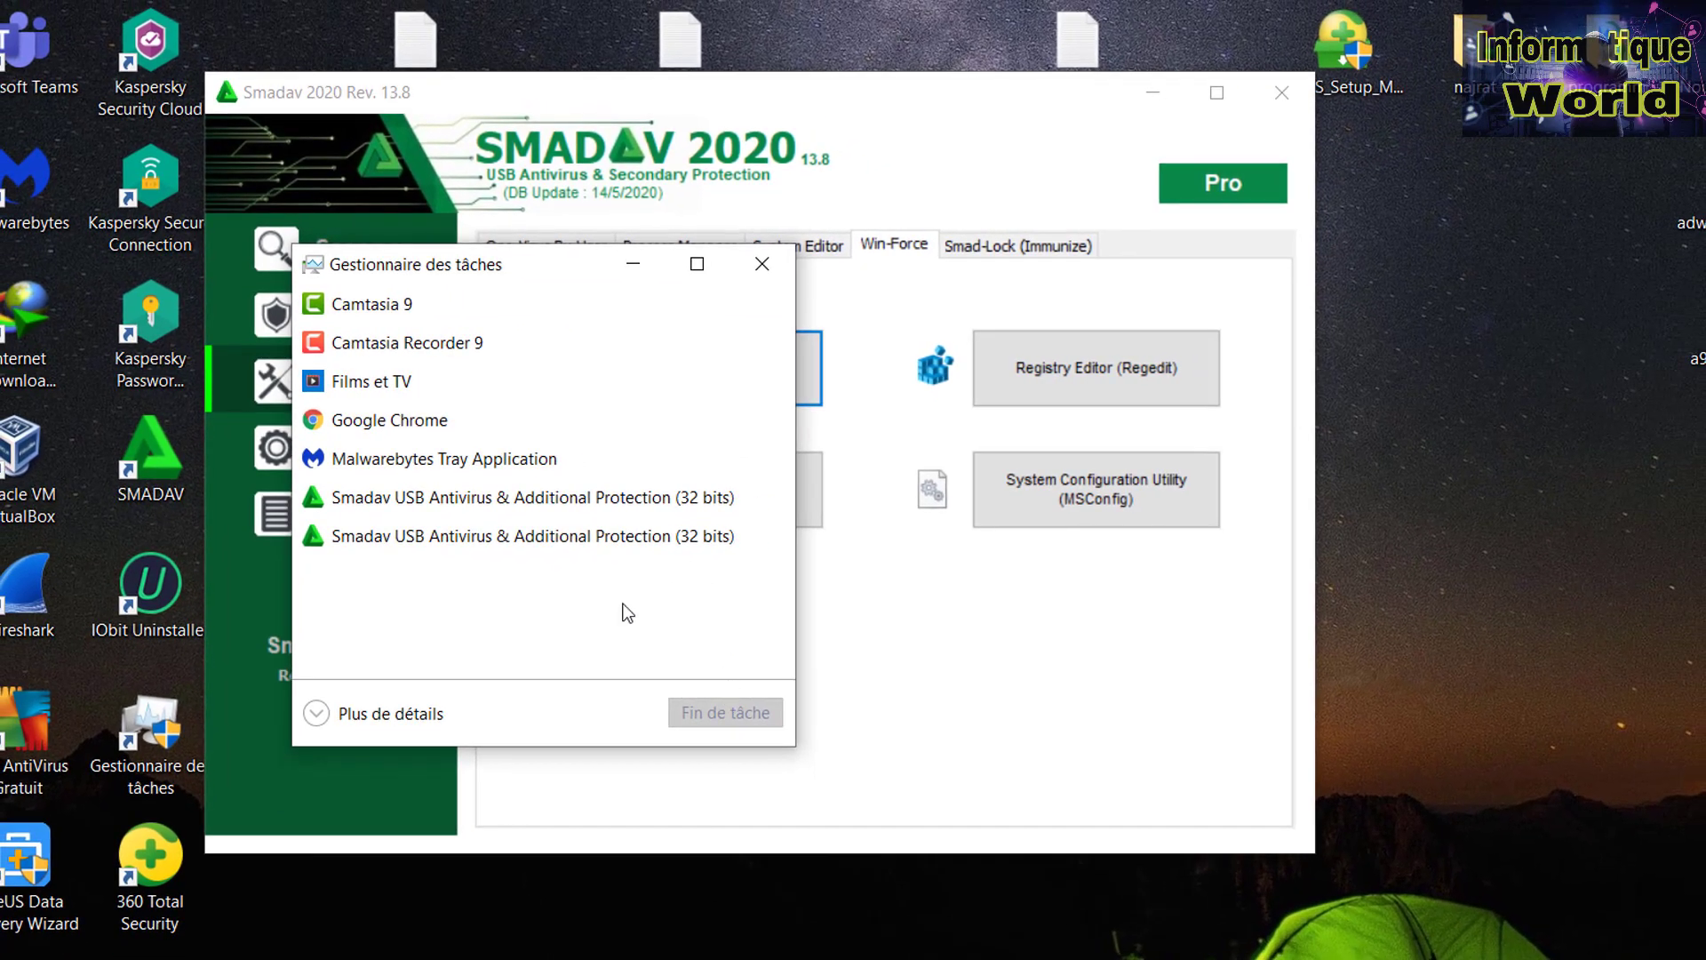
click(320, 715)
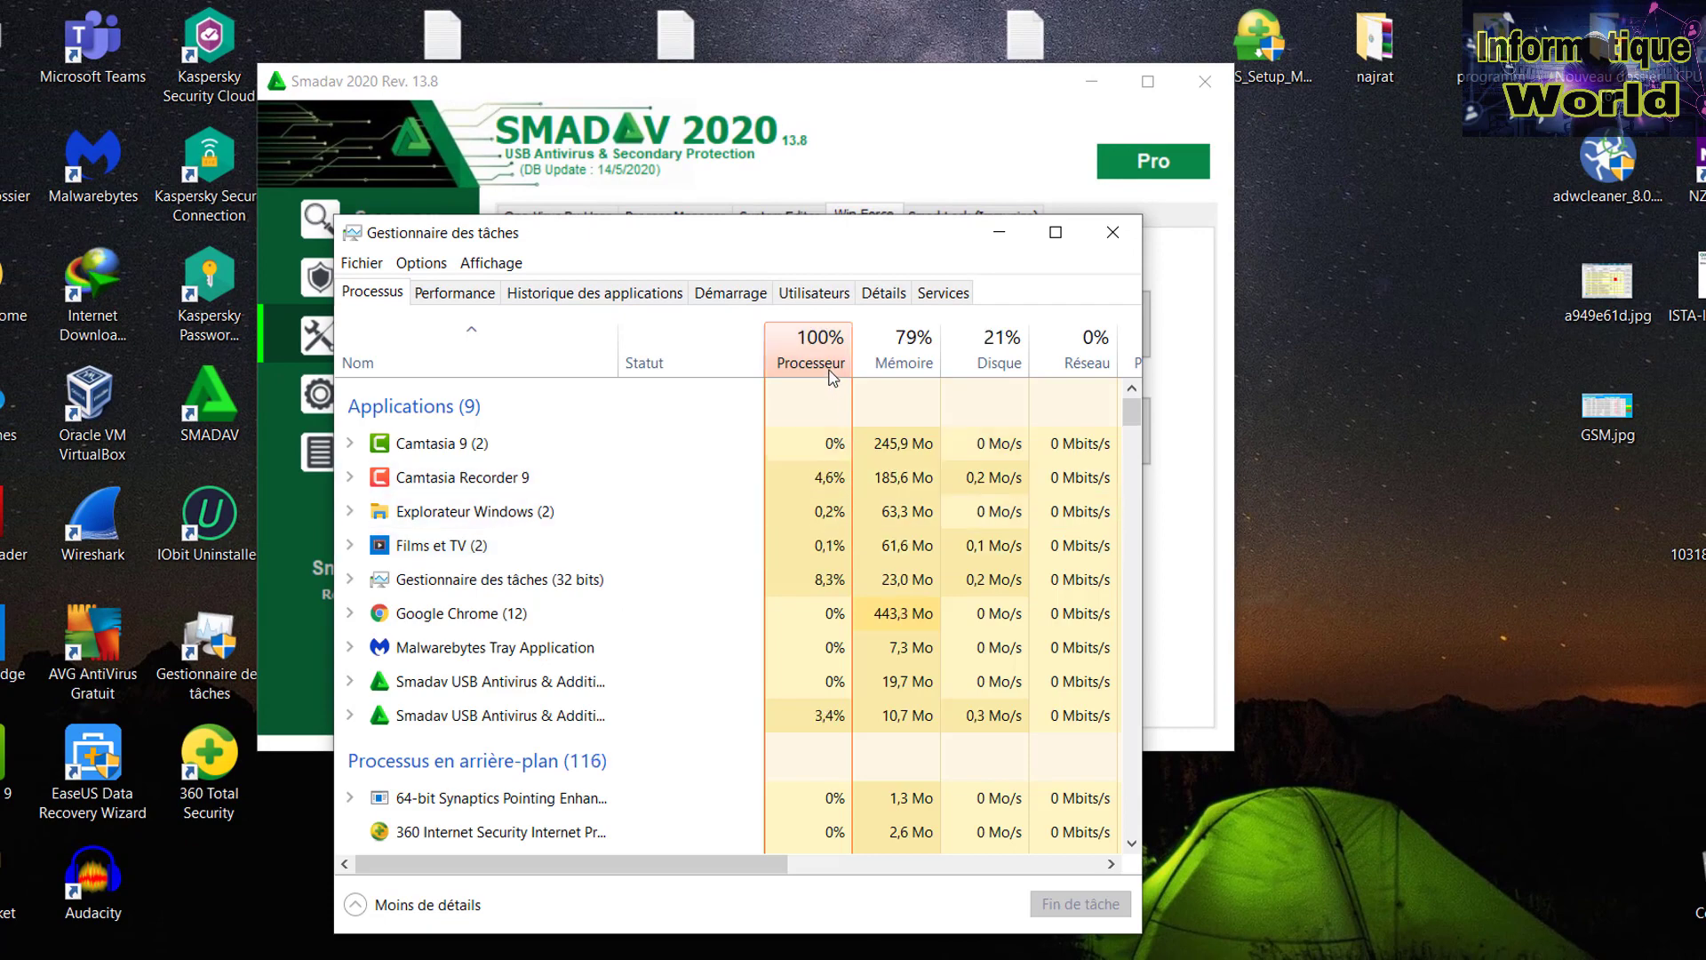
drag(832, 239, 902, 169)
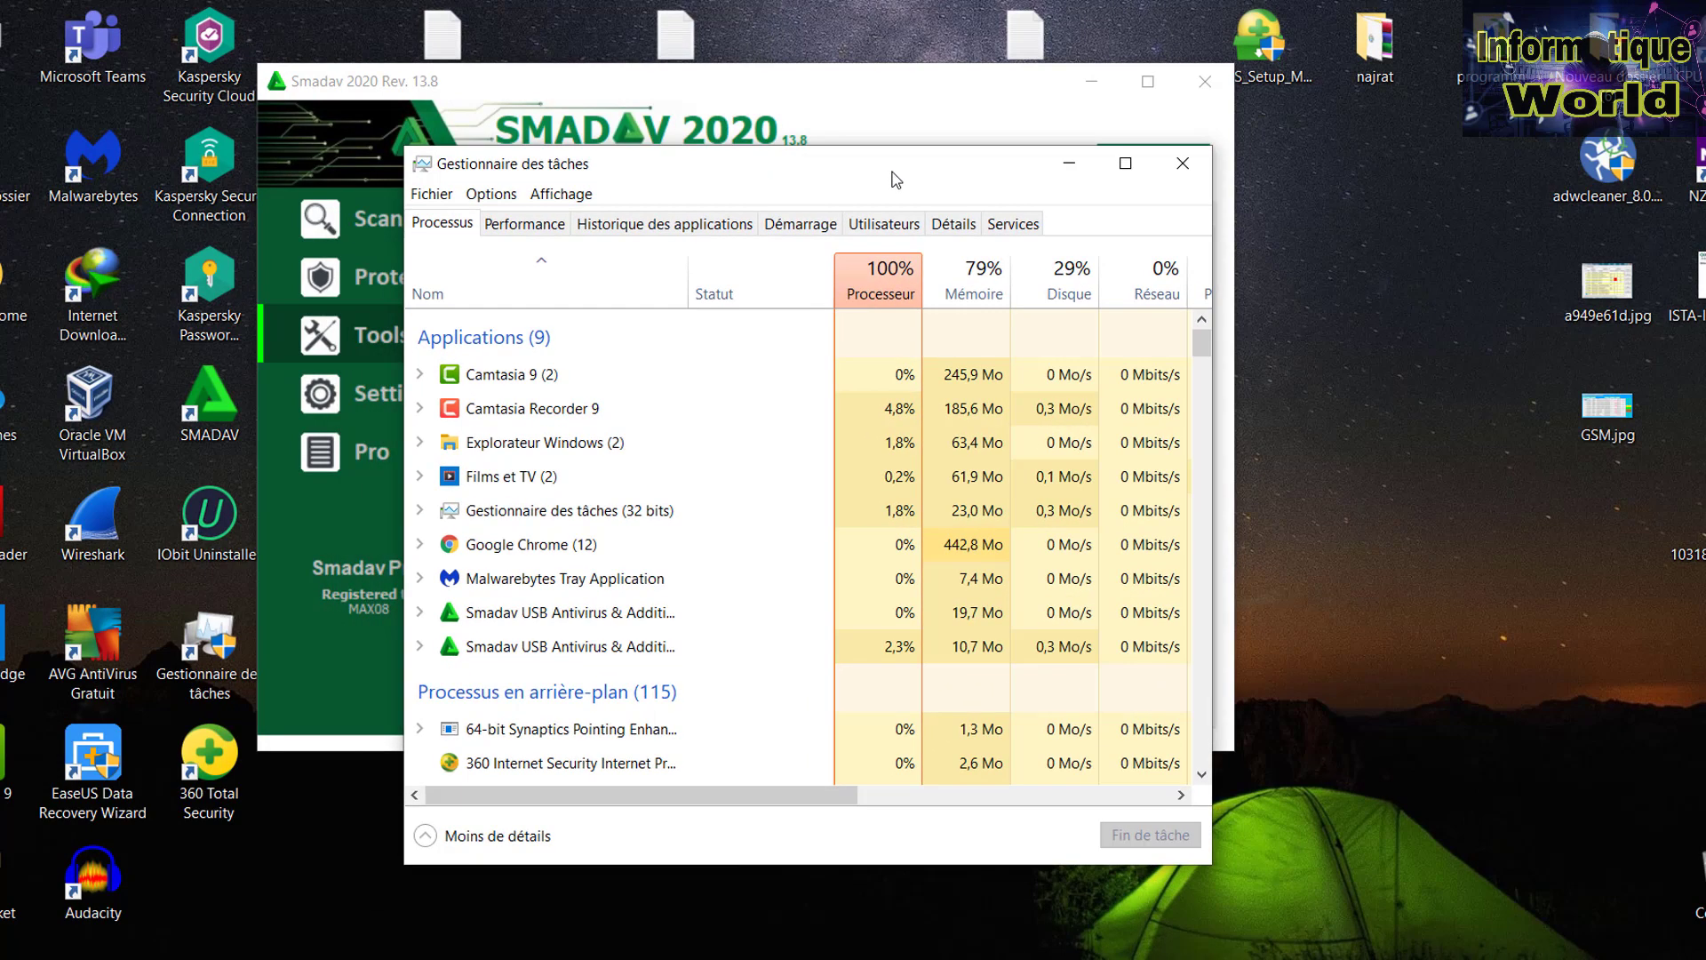
Sort the running processes by processor, memory and disk usage in turn to compare their resource use.
click(886, 299)
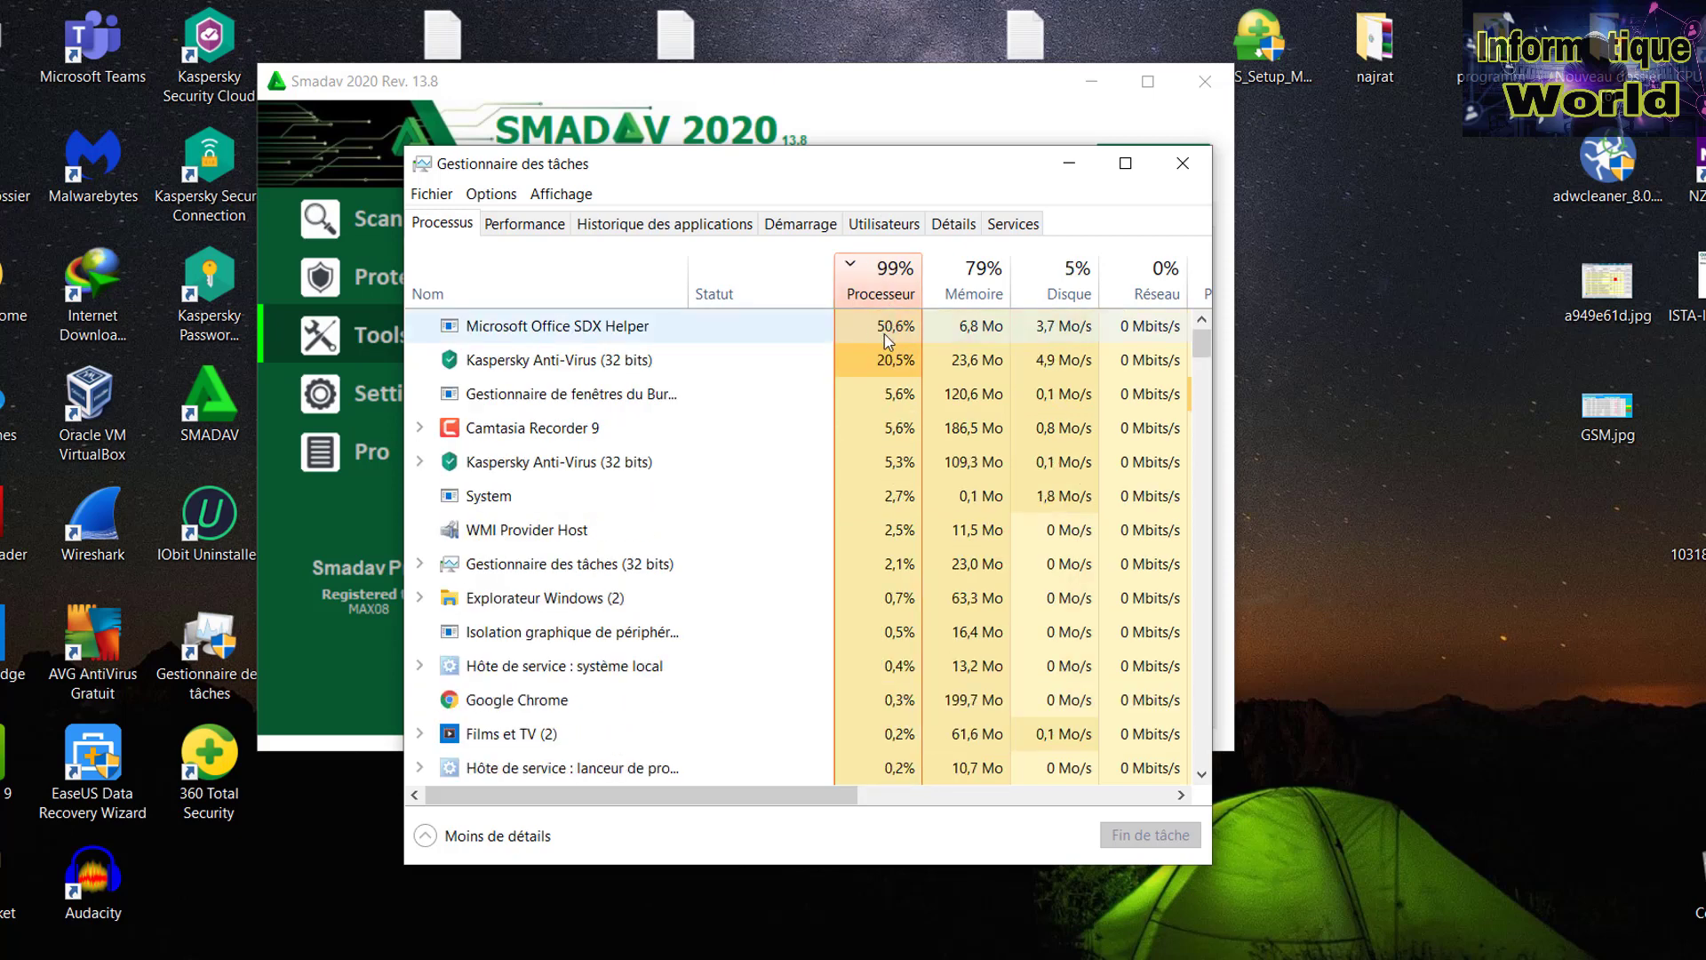
click(974, 283)
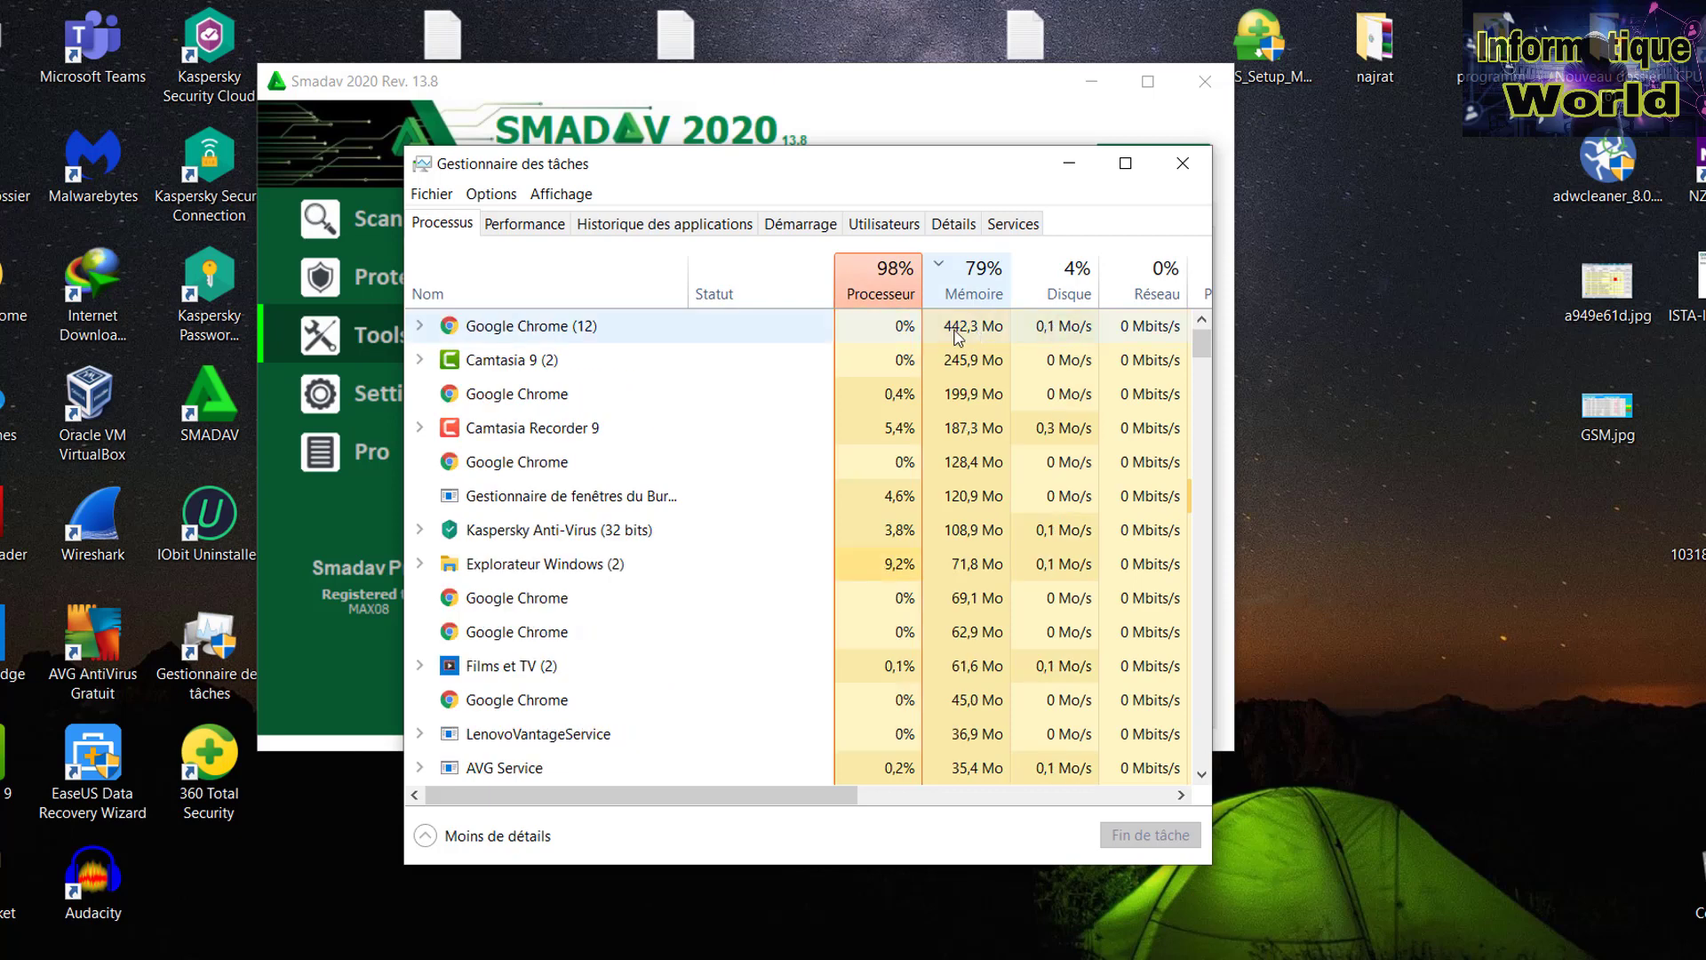
click(1074, 282)
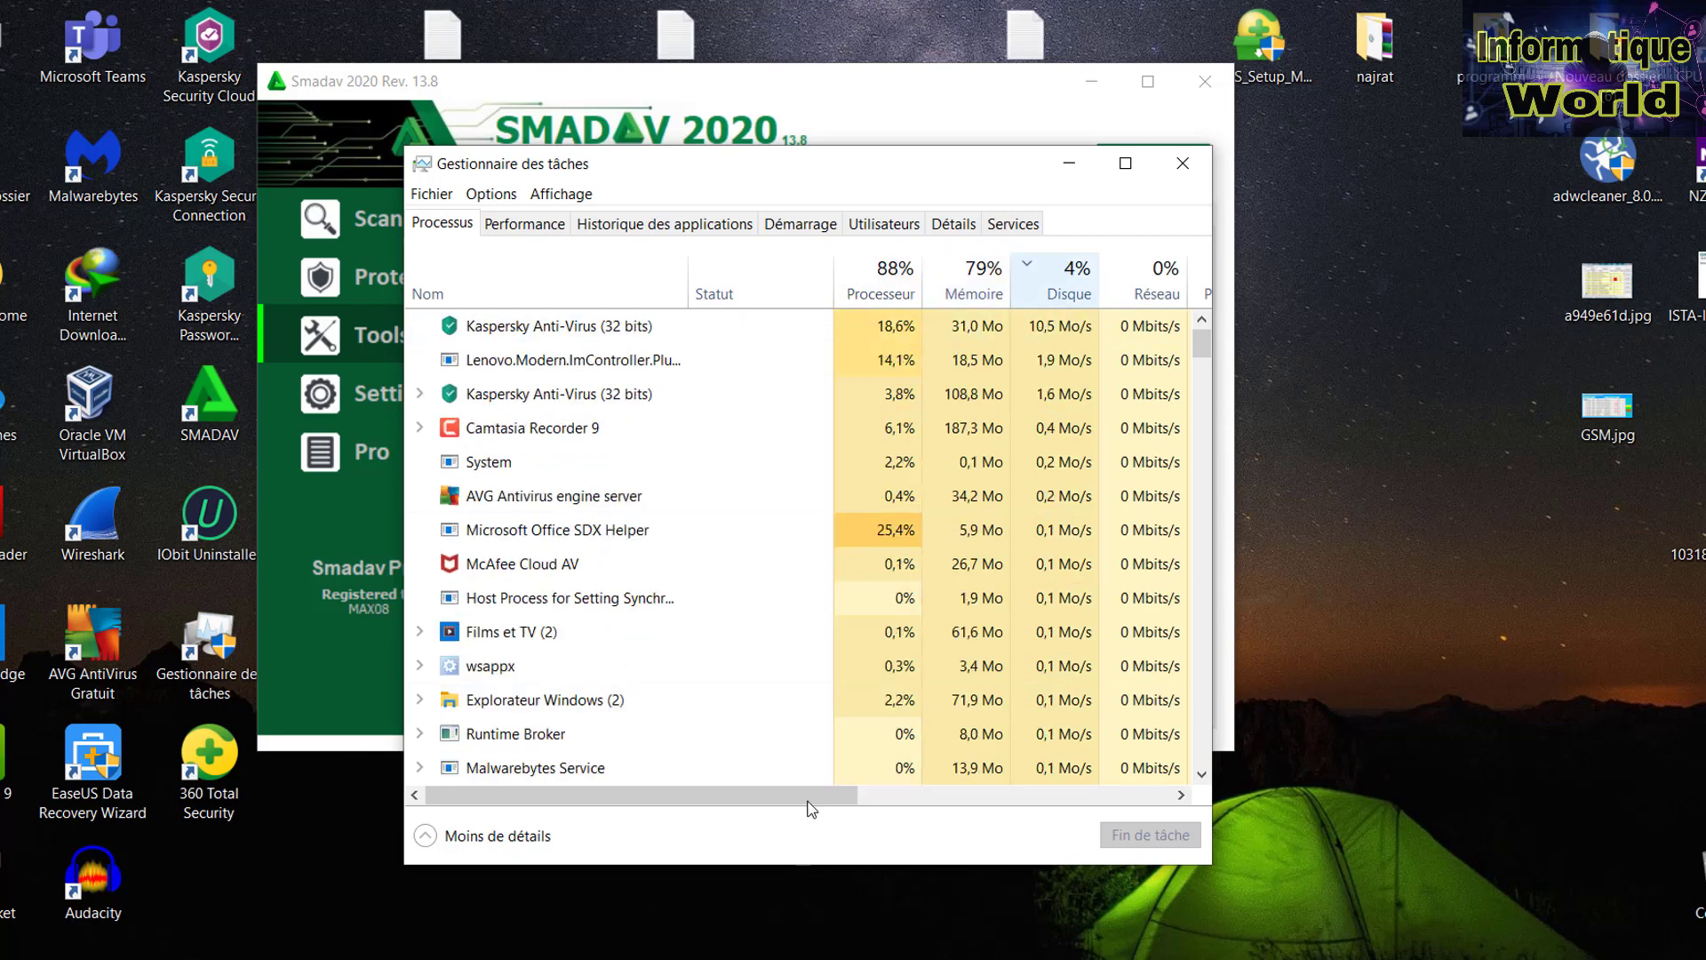
mouse_move(813, 795)
mouse_down()
mouse_move(935, 782)
mouse_move(807, 778)
mouse_up()
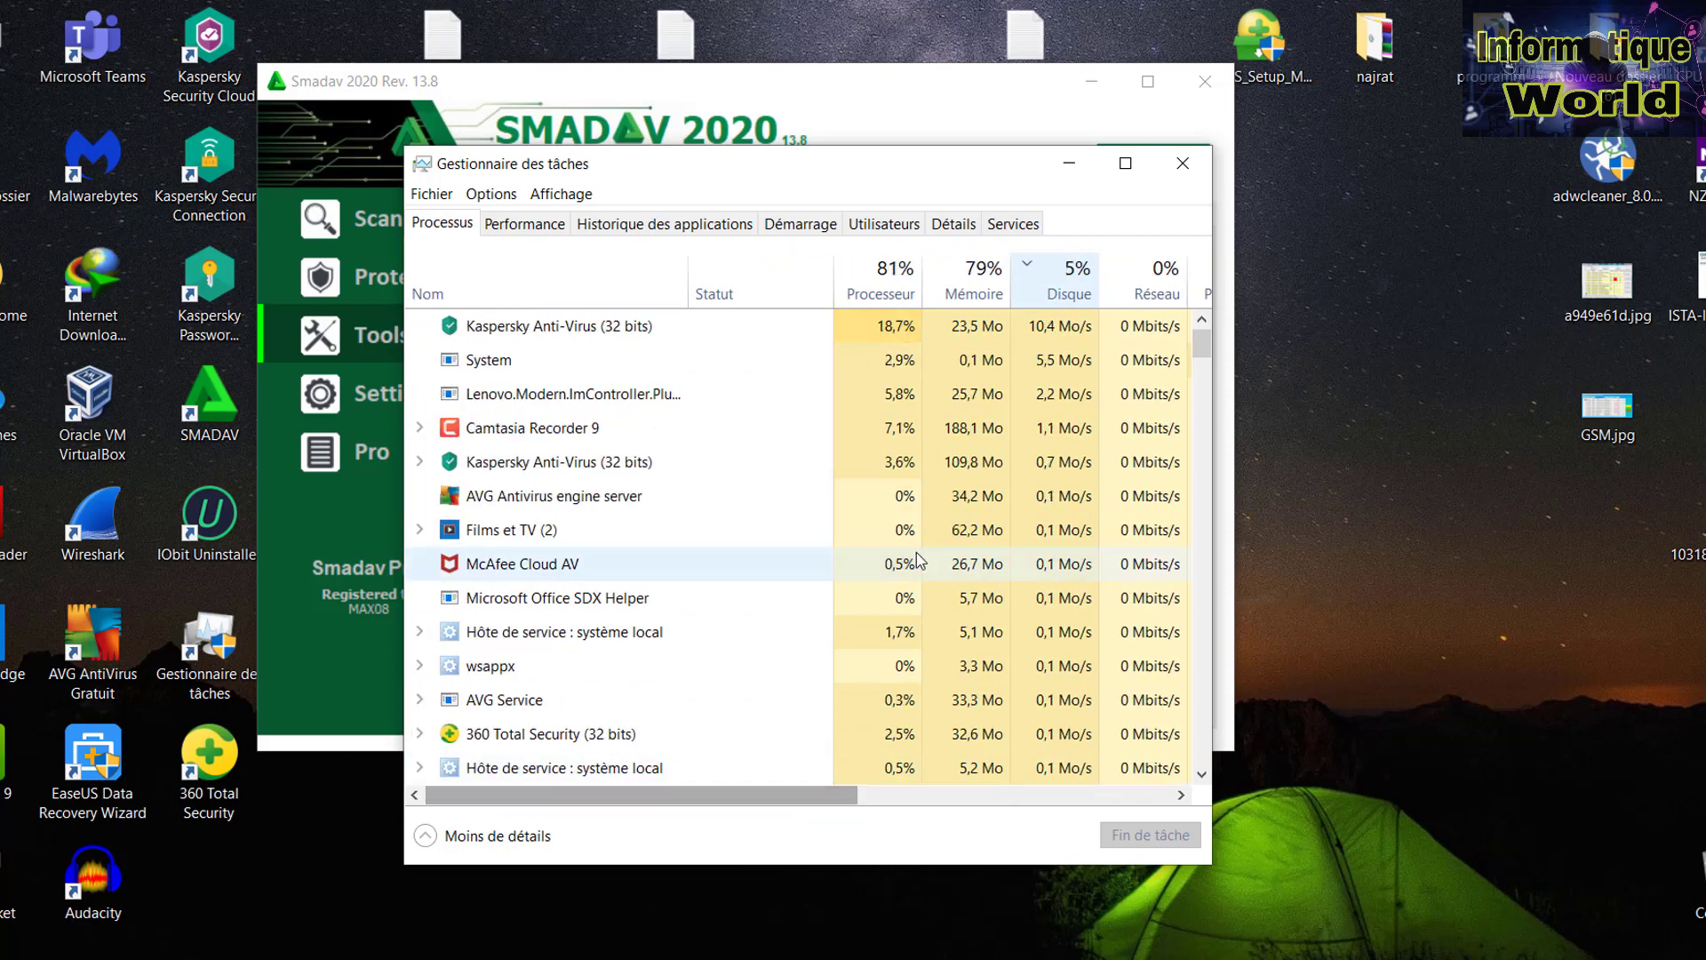
Examine the processor performance graph, the application history and the list of startup programs in Task Manager.
click(533, 225)
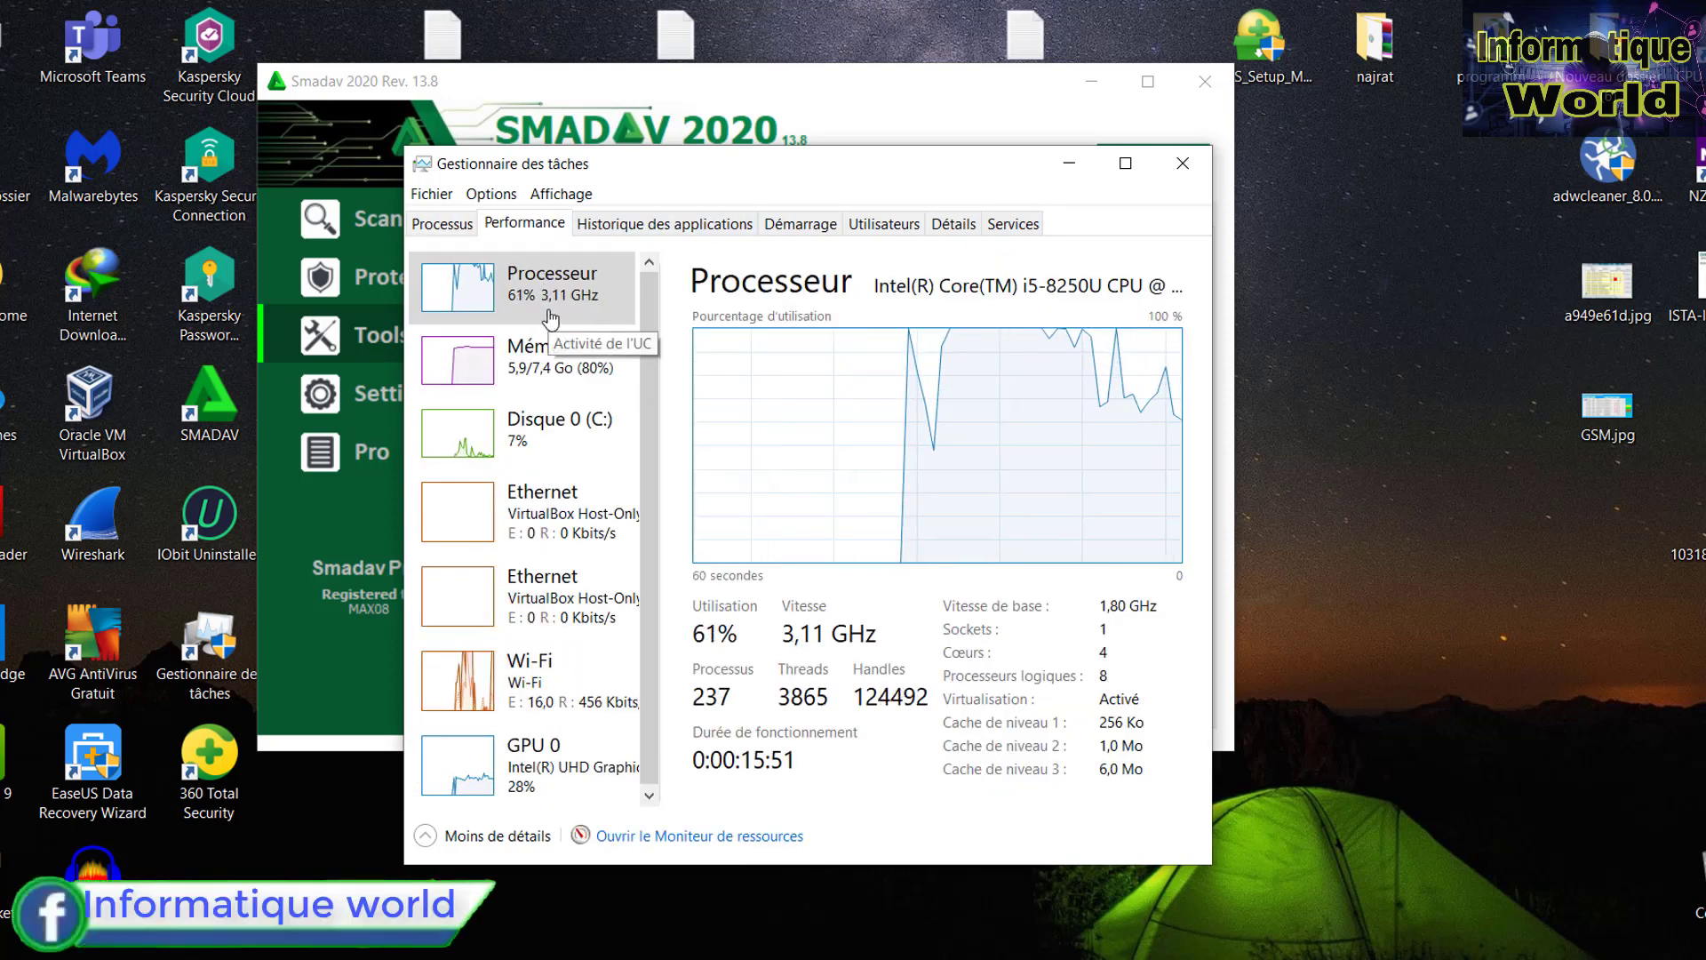
click(687, 228)
click(766, 229)
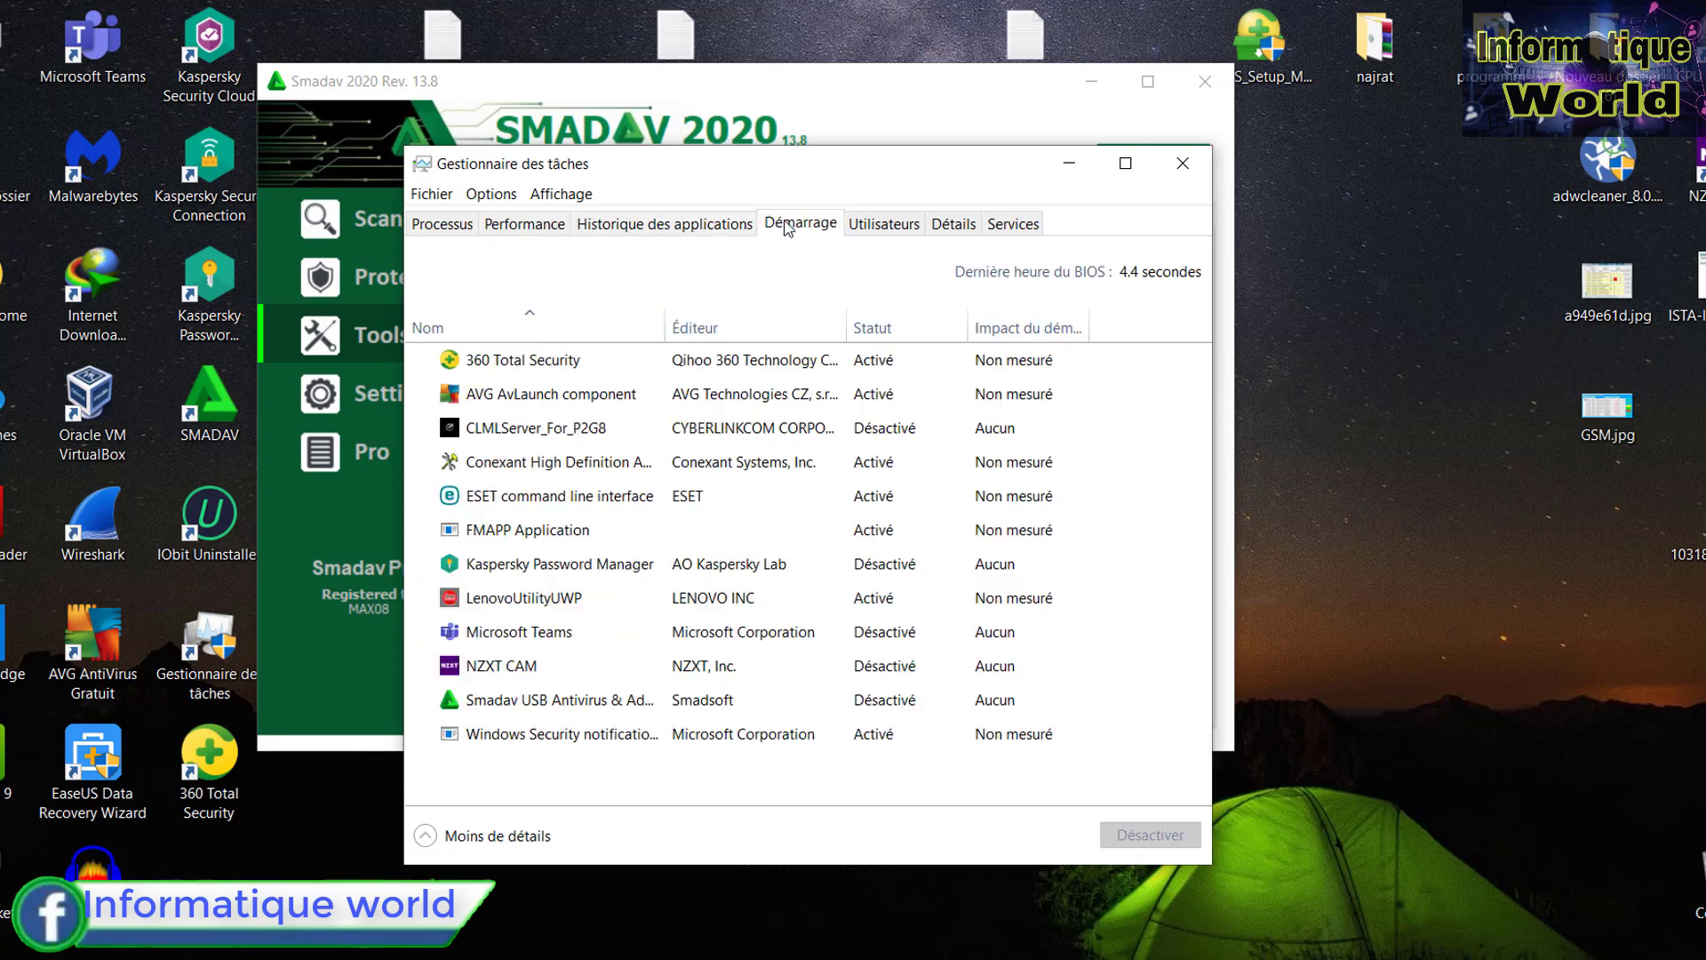
click(737, 225)
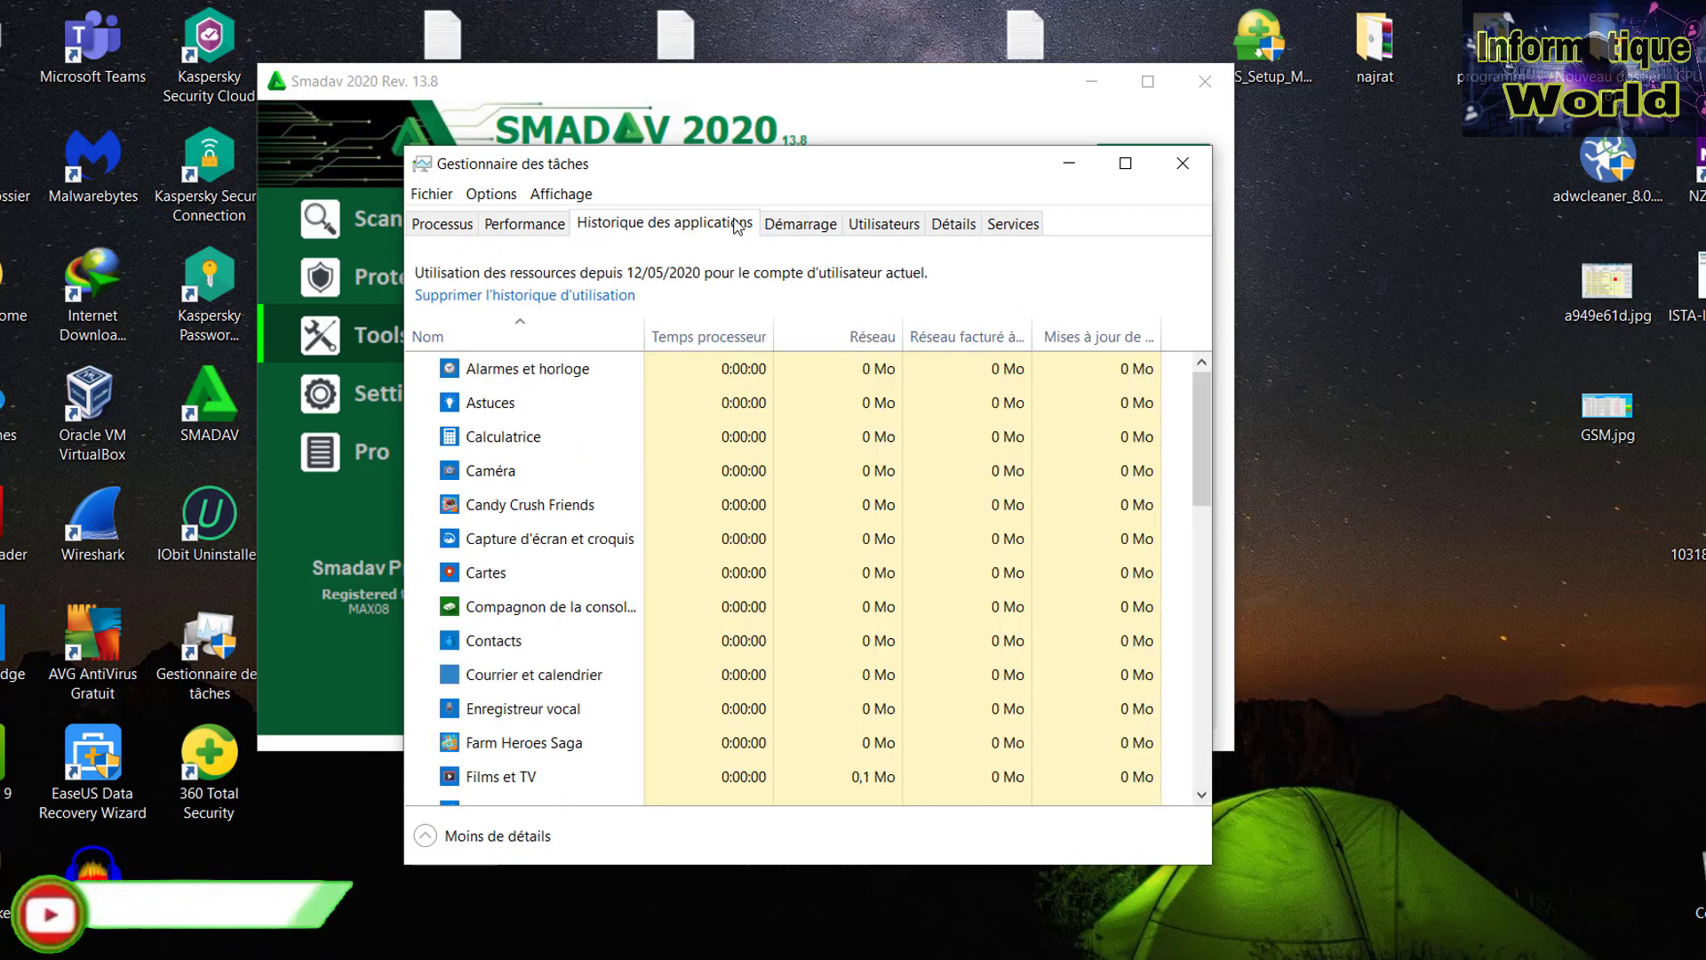
scroll(735, 365, down, 3)
scroll(734, 373, up, 2)
scroll(735, 373, up, 1)
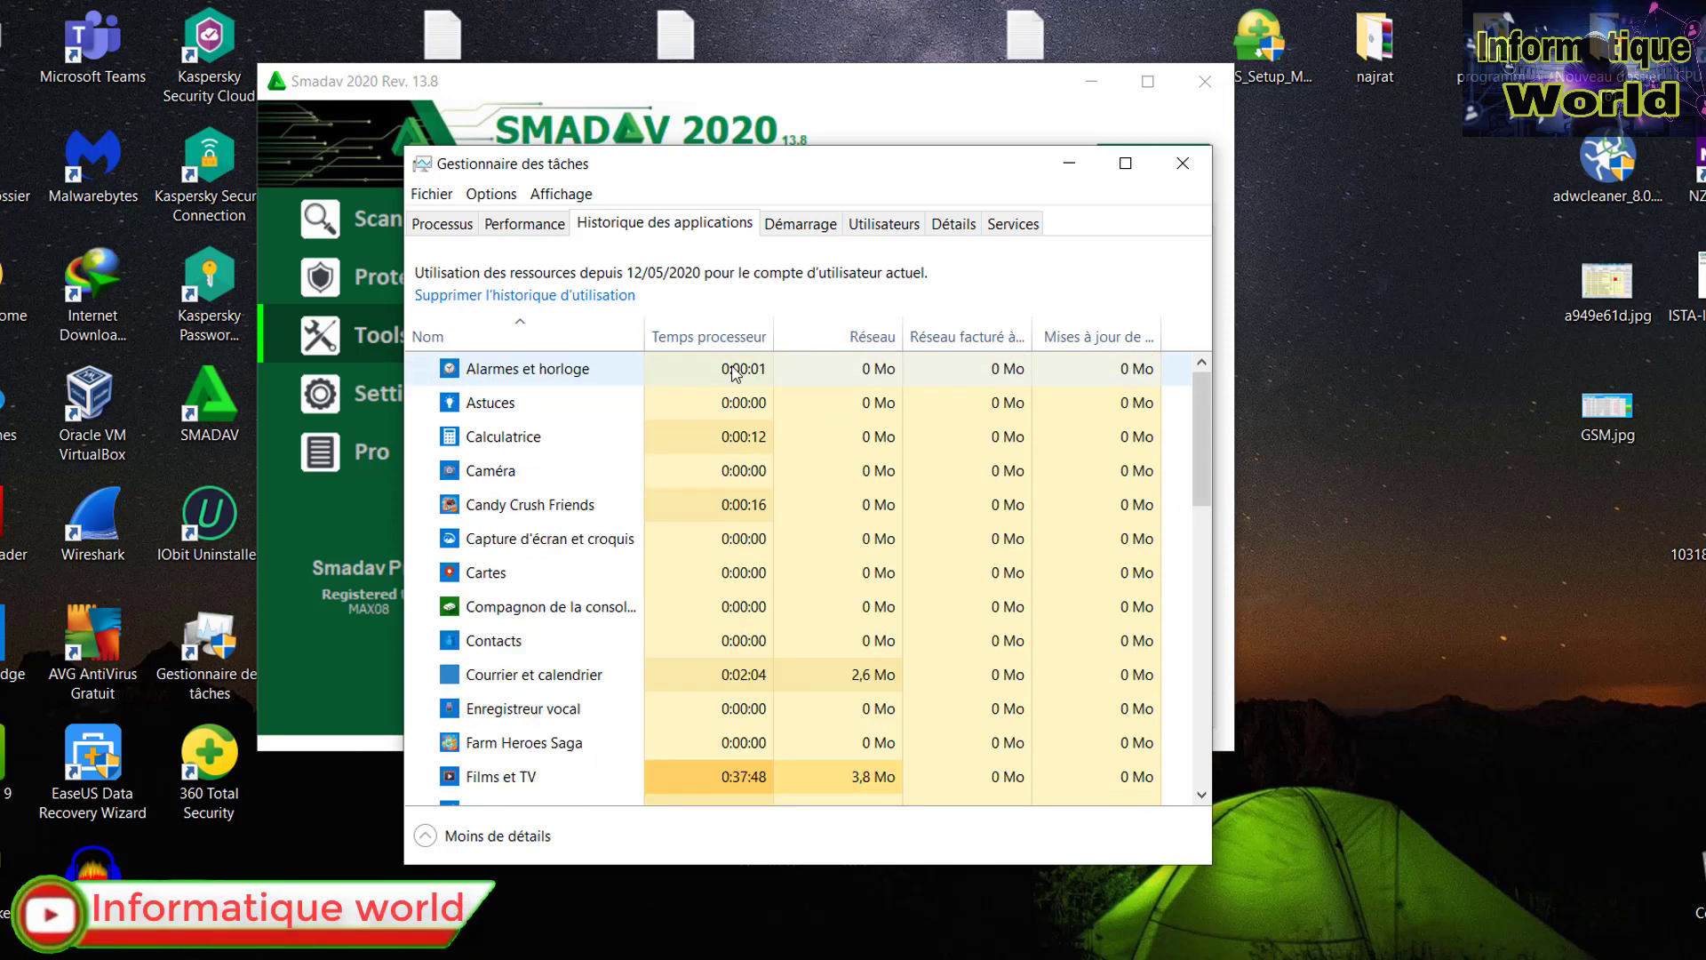
click(809, 230)
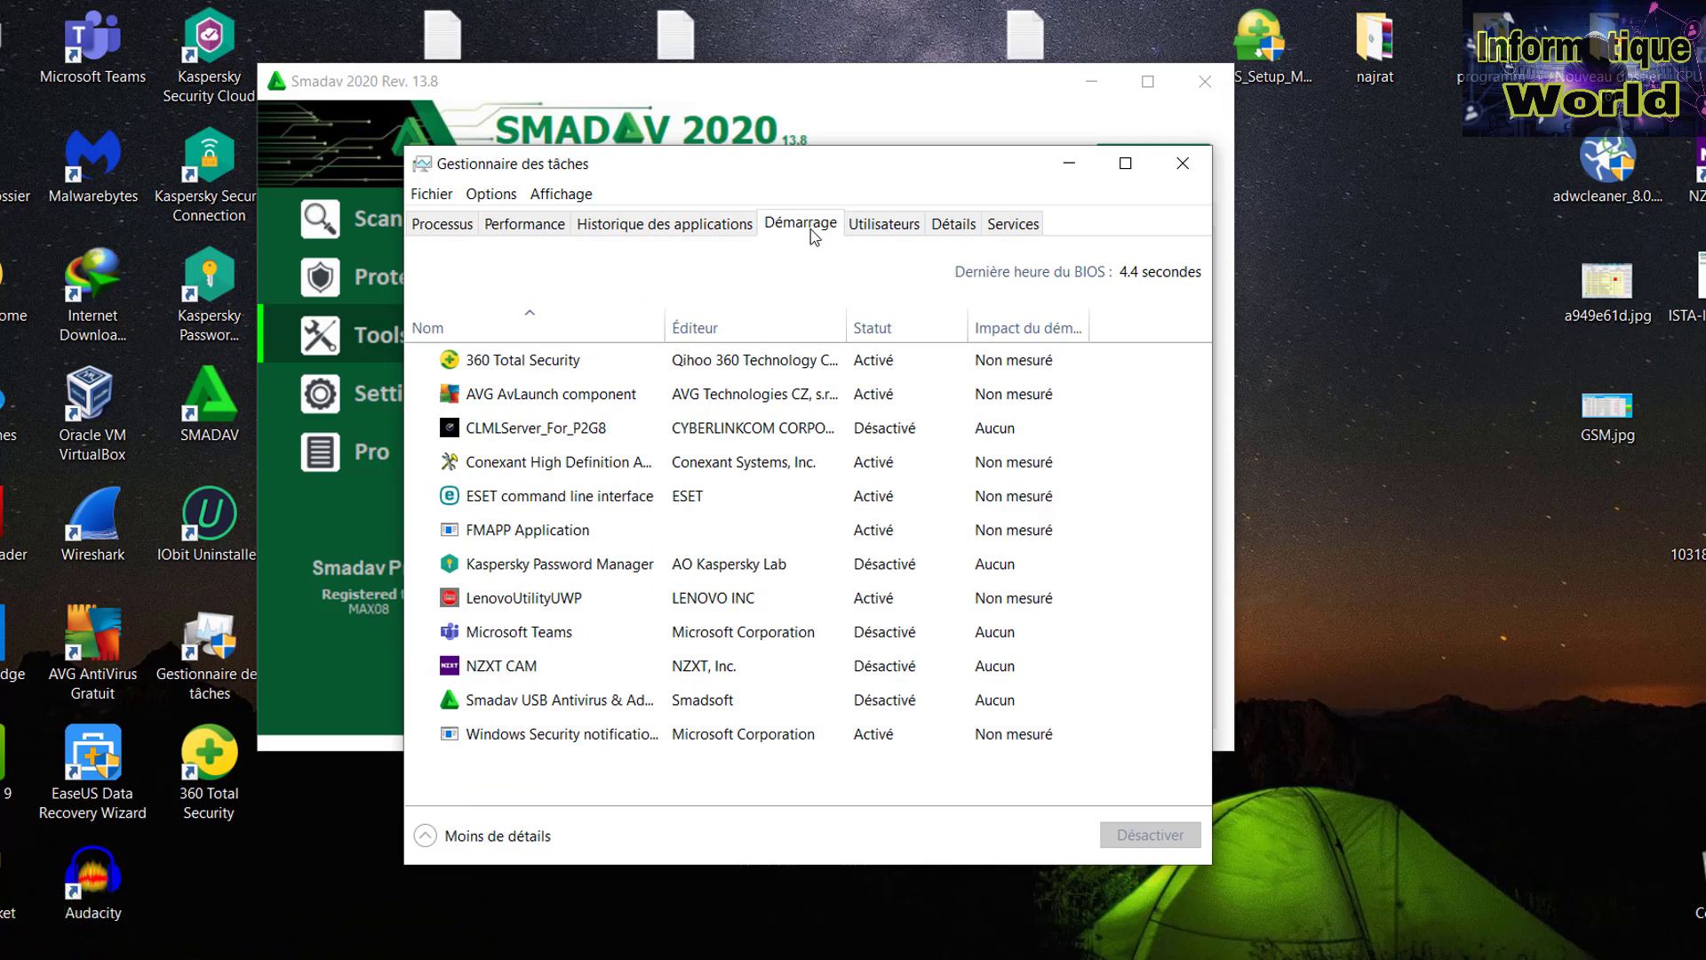
Examine the users, process details and services in Task Manager, and close it to return to Smadav.
click(878, 229)
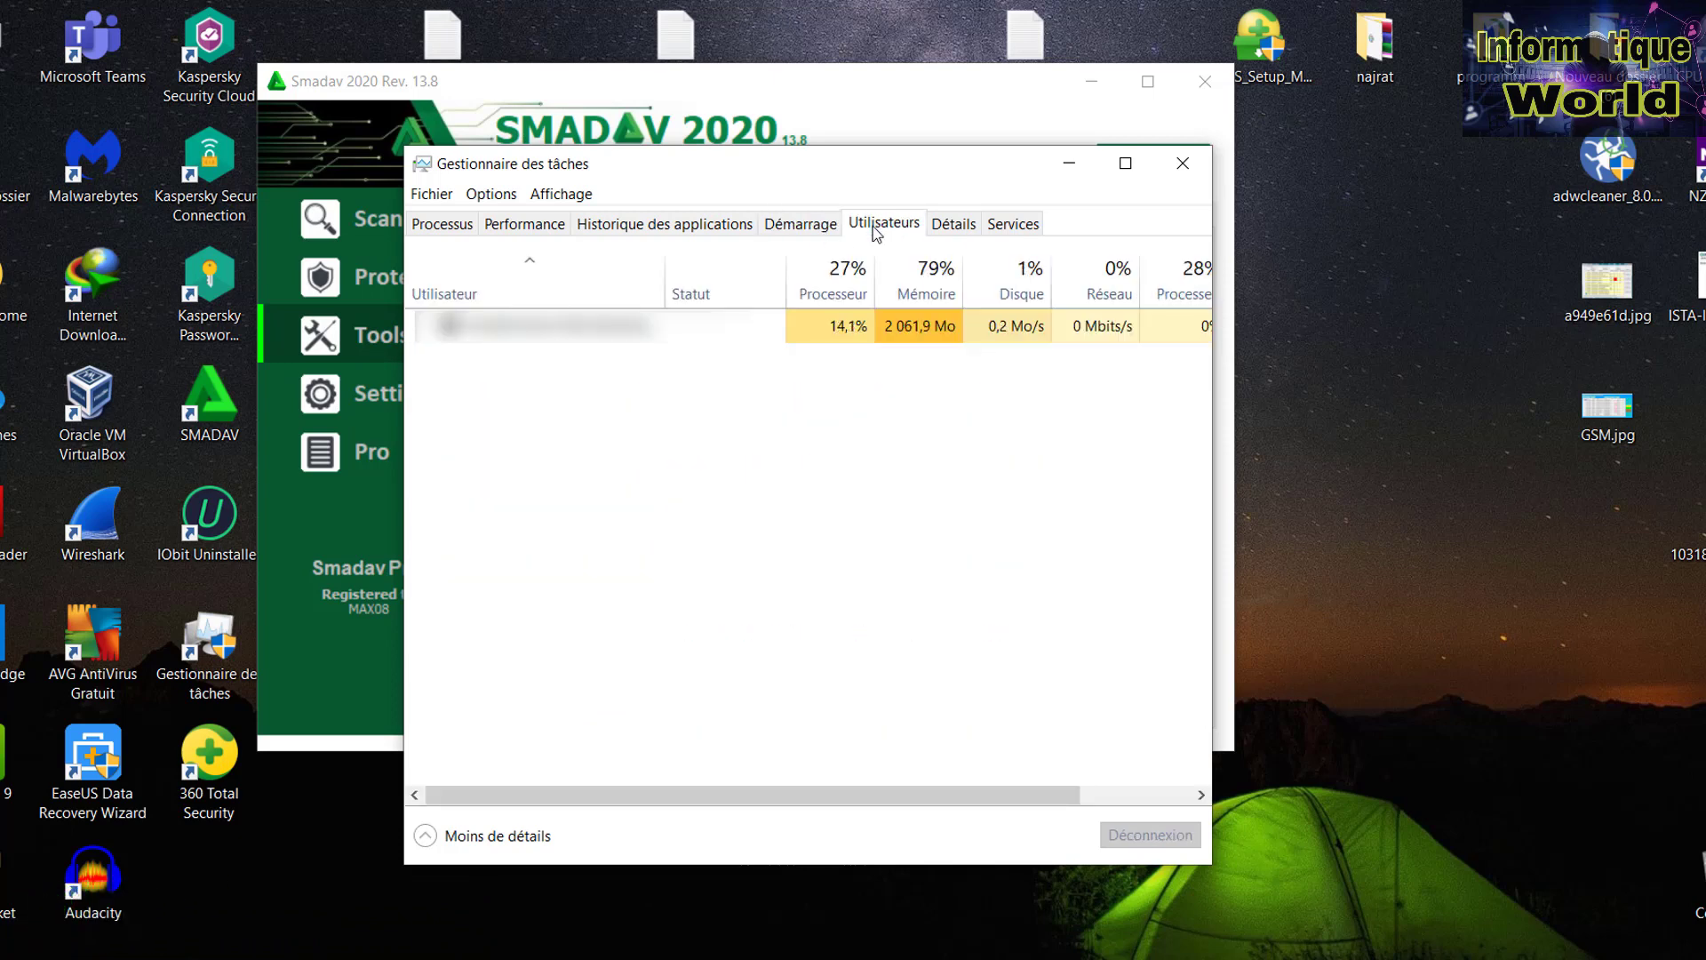
click(415, 330)
click(415, 334)
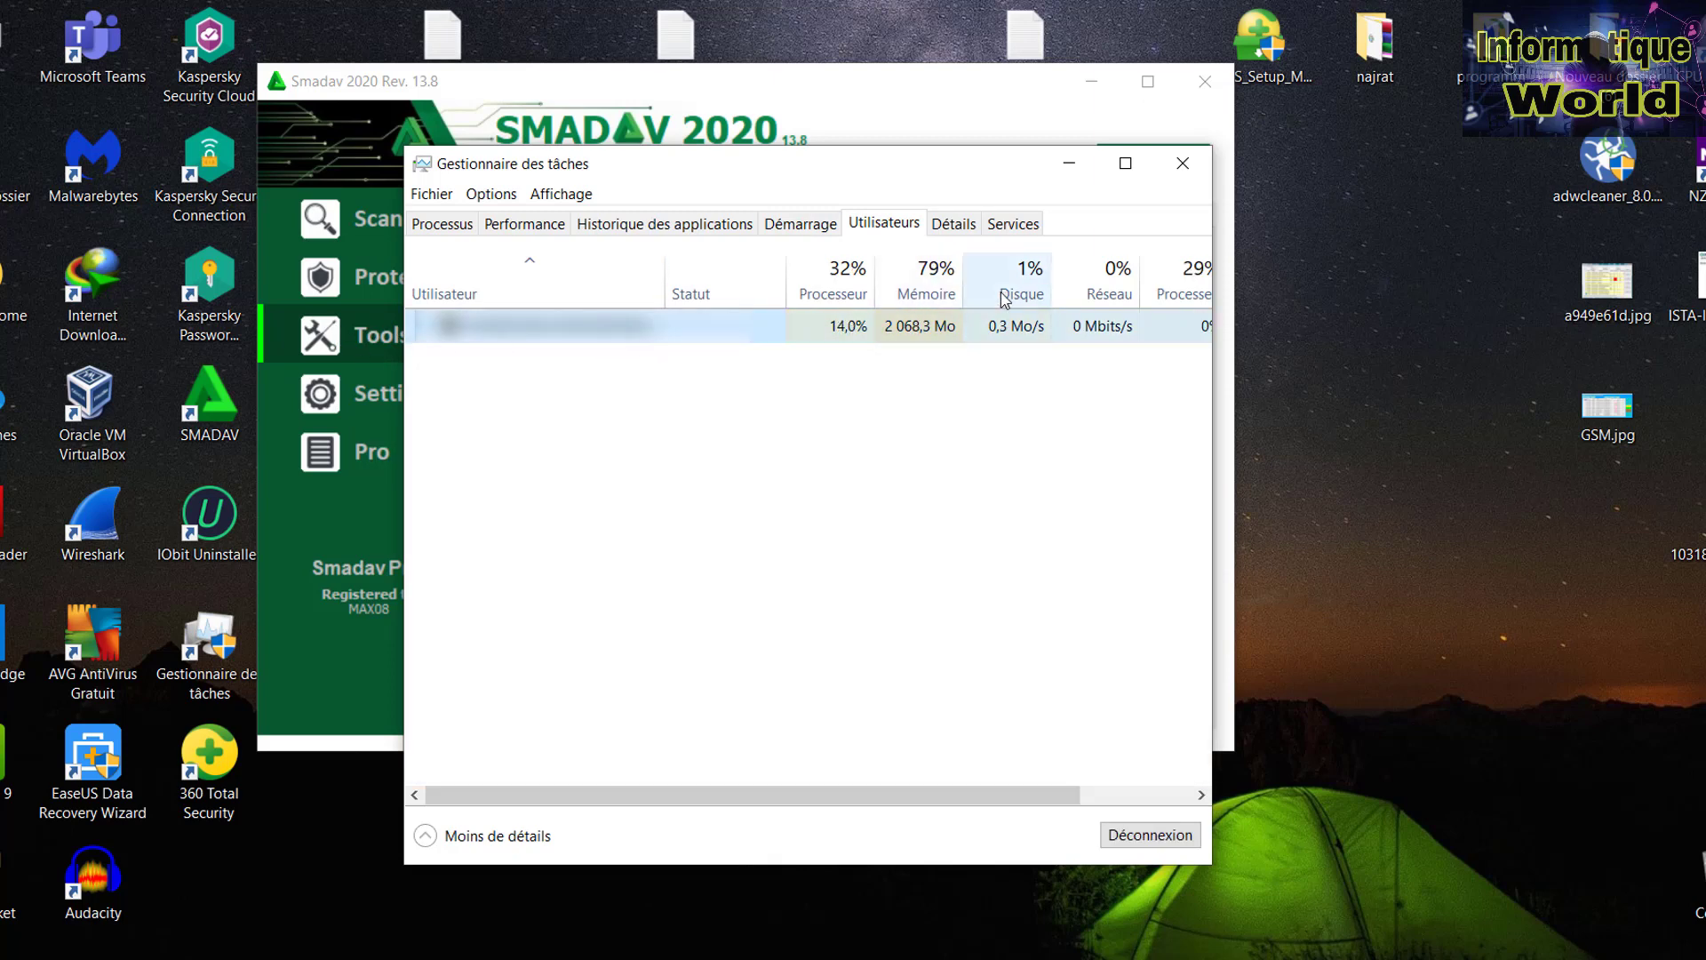
click(947, 227)
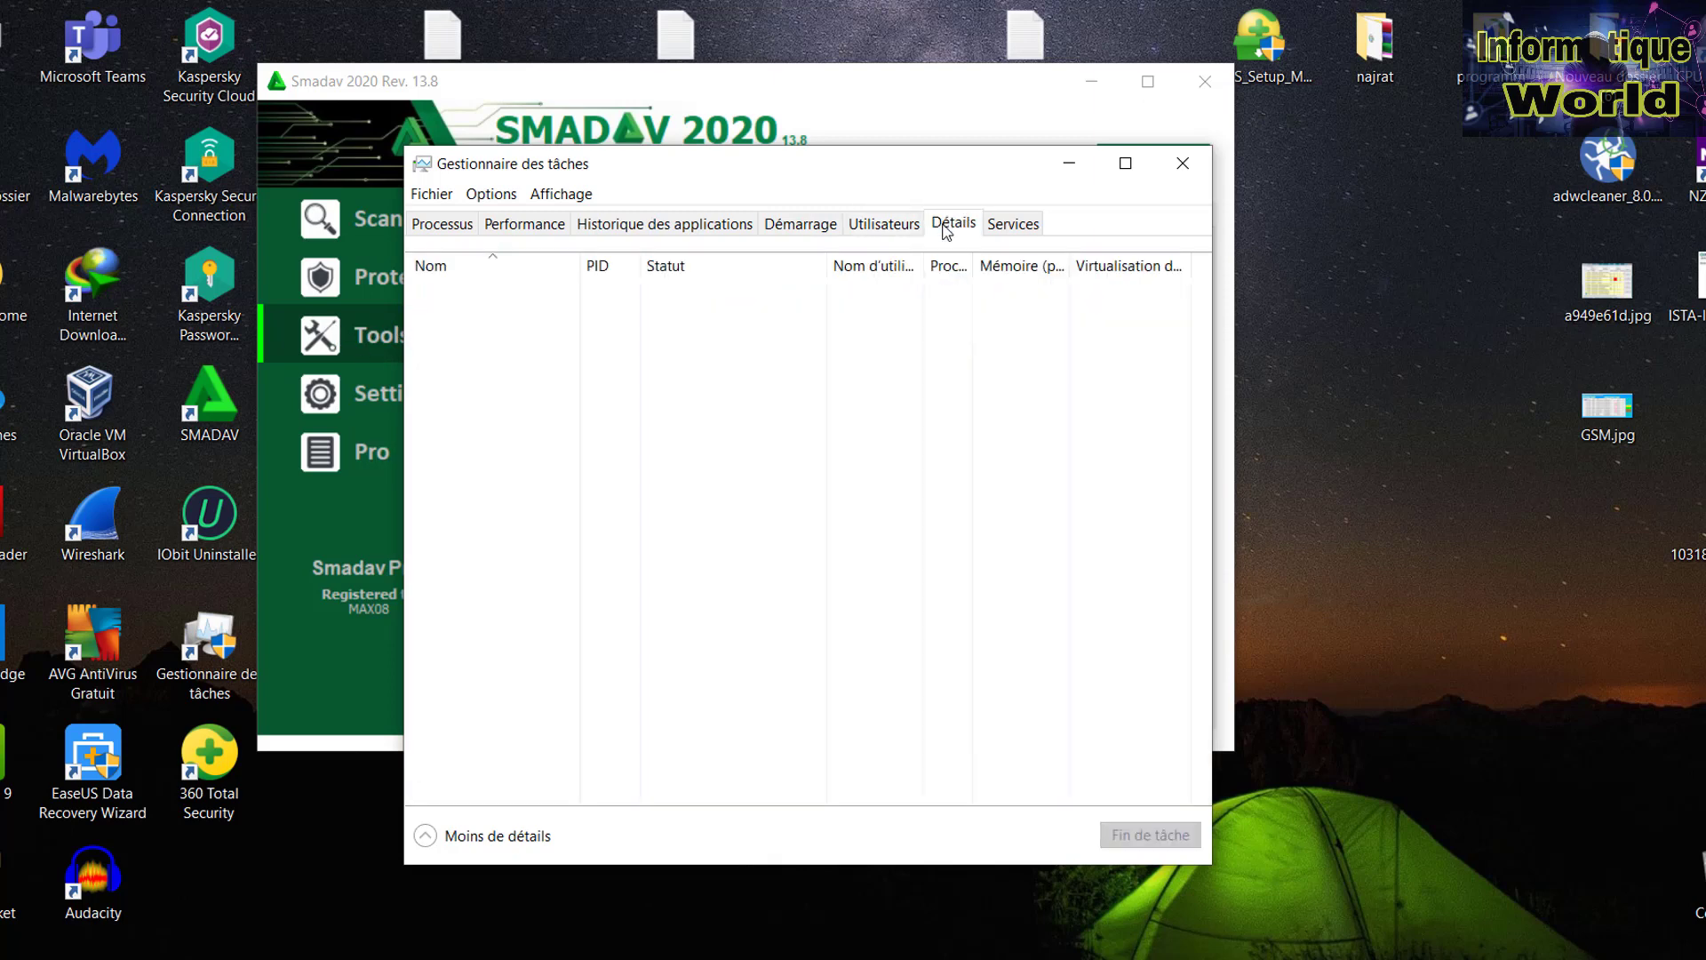
click(1002, 233)
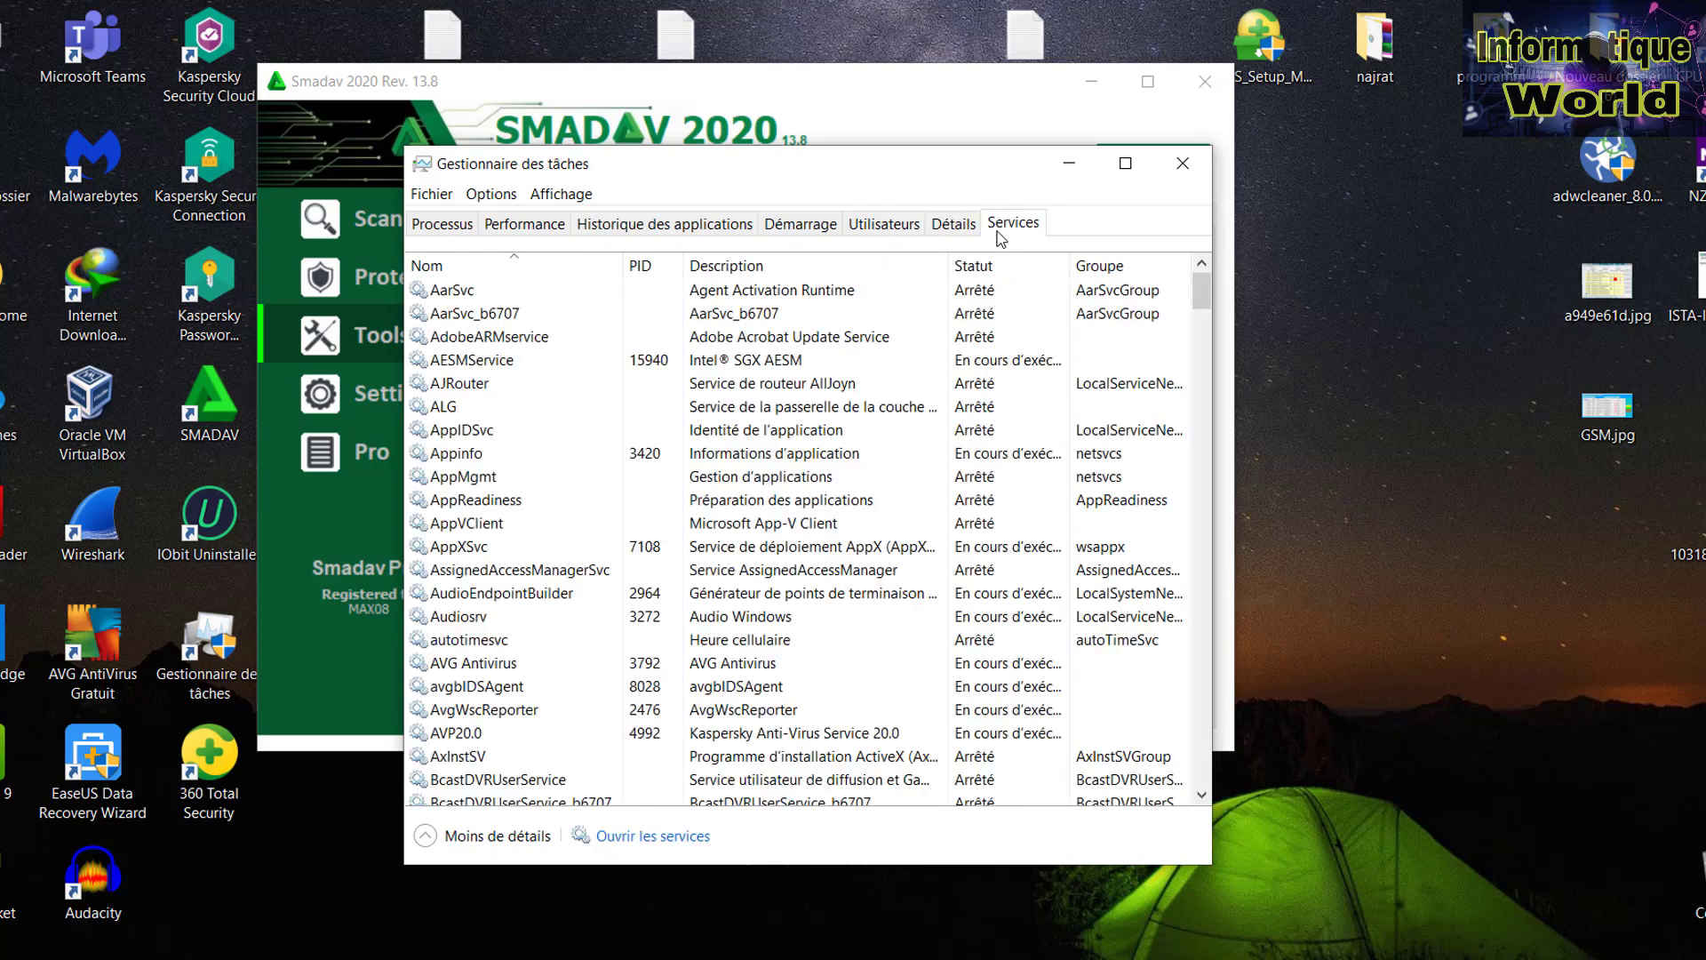
scroll(889, 355, down, 15)
scroll(922, 359, up, 12)
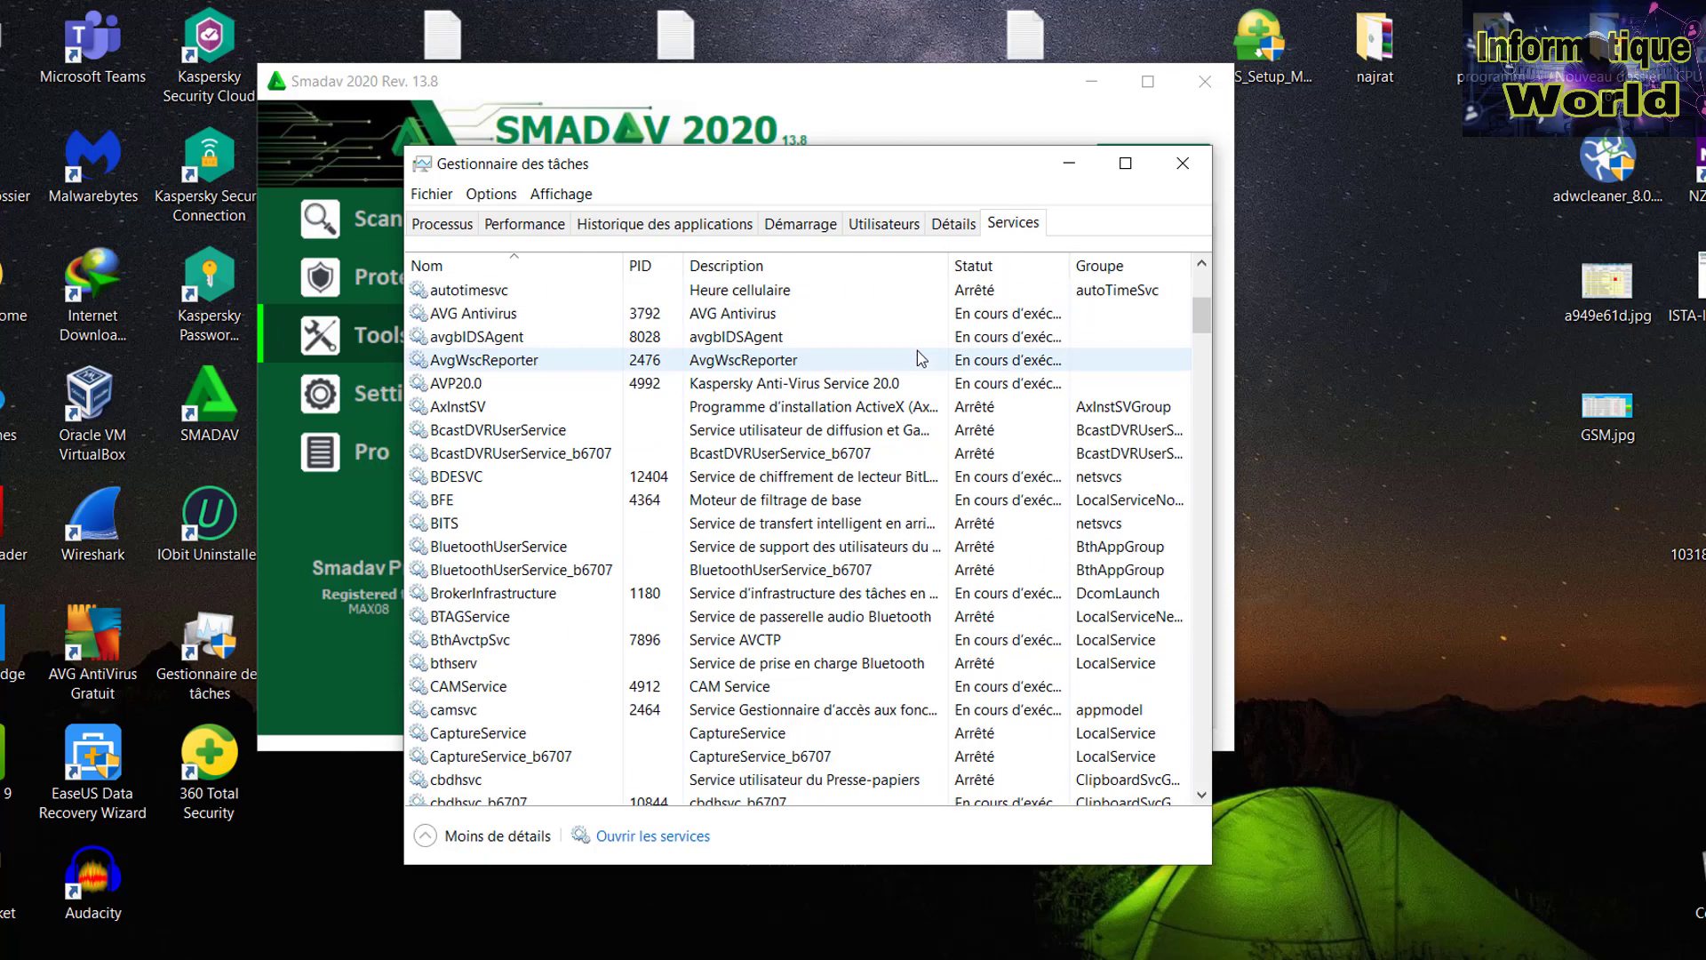
scroll(922, 359, up, 6)
click(1188, 171)
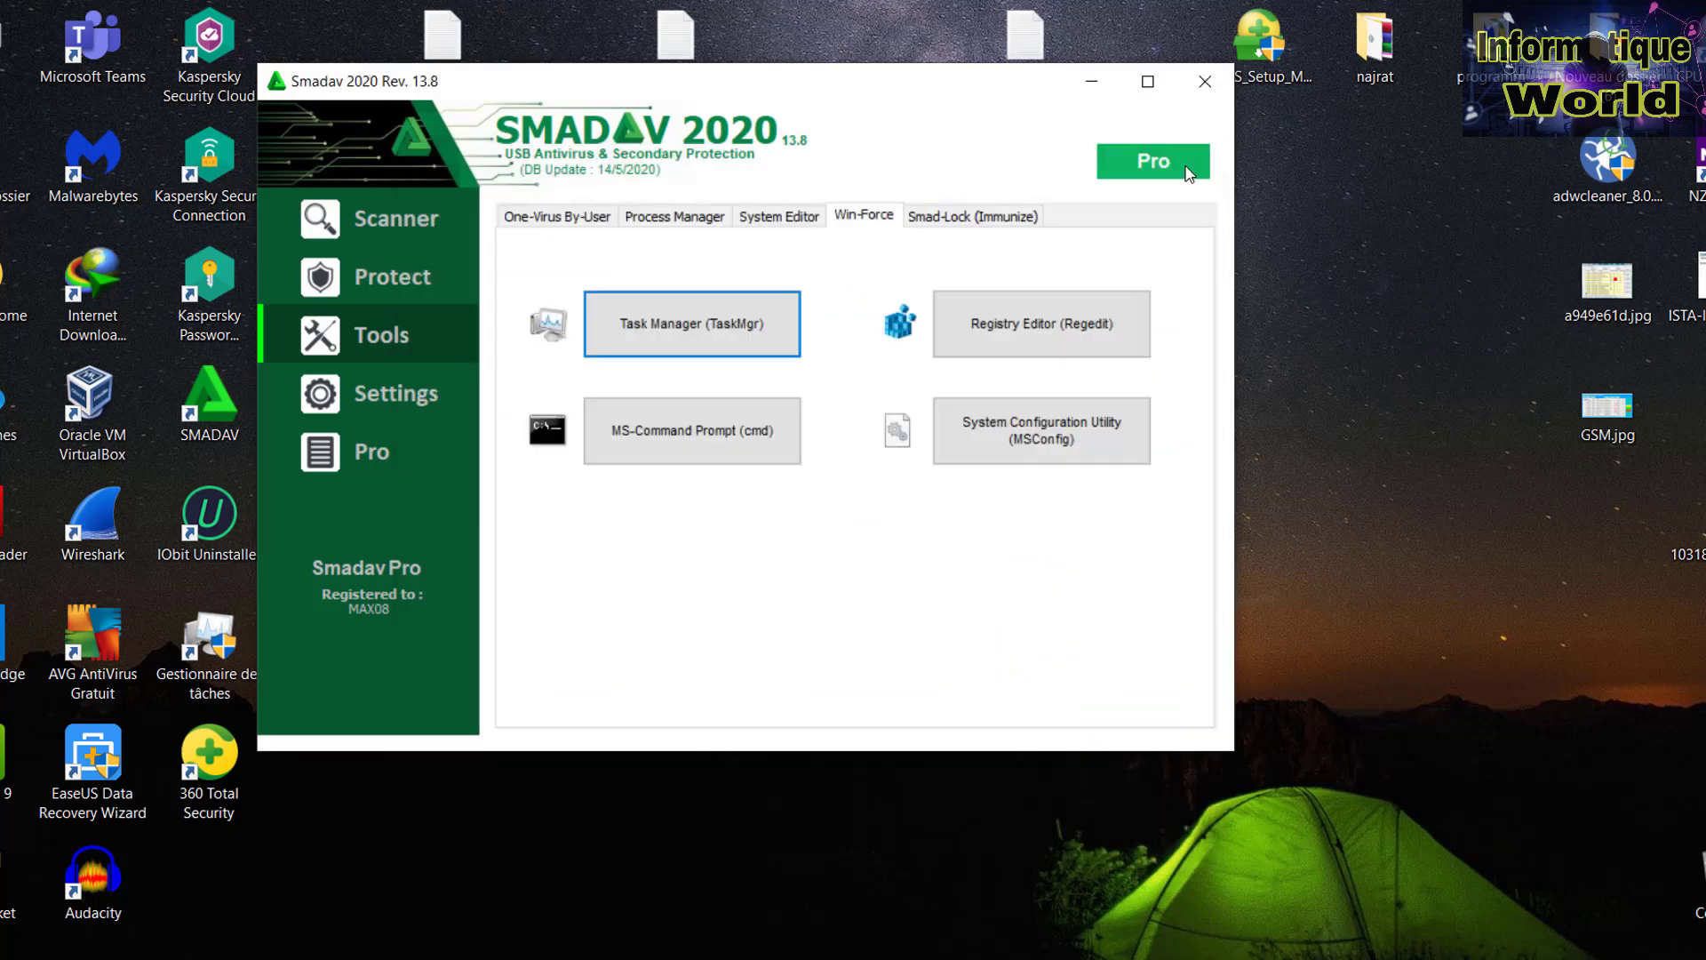